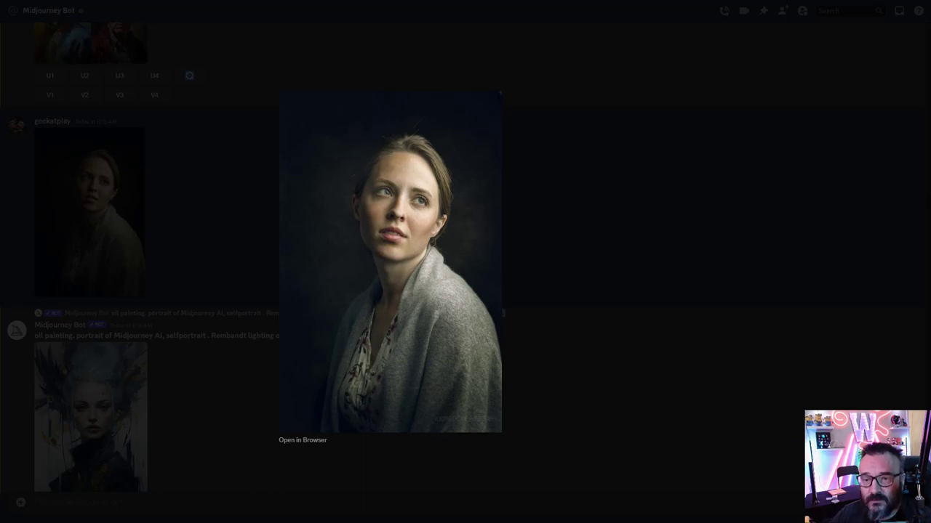
# Step: View the earlier uploaded portrait photo of the woman in a grey shawl enlarged, closing the preview when done
pyautogui.press('Escape')
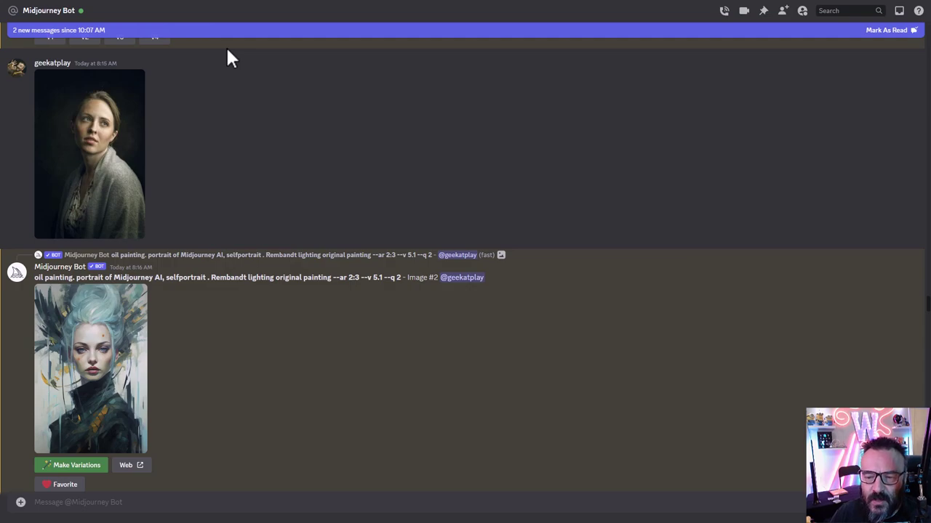
pyautogui.click(76, 159)
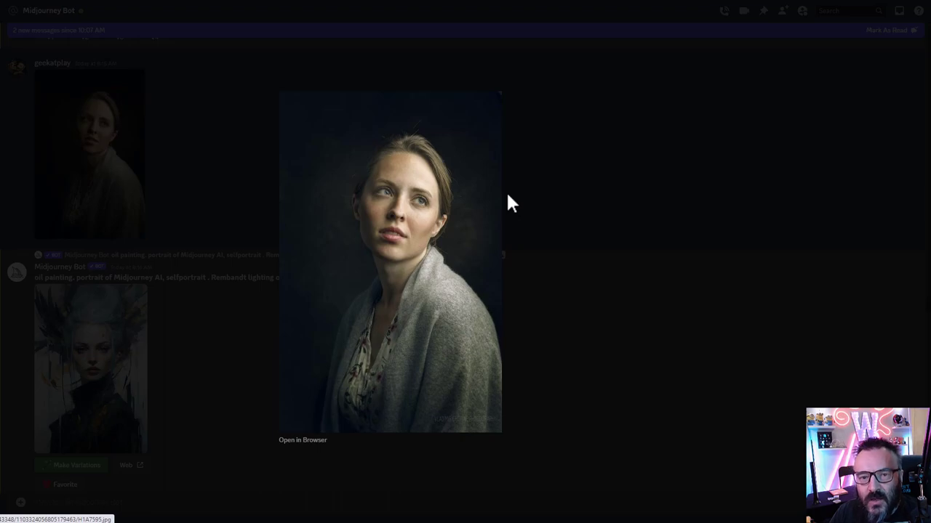
pyautogui.press('Escape')
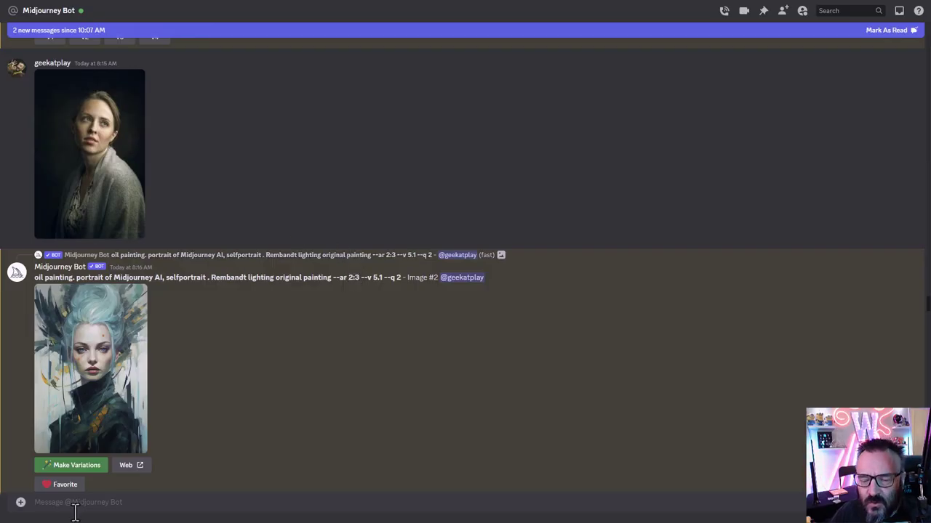
# Step: Upload the portrait photo _H1A7595.jpg to the Midjourney Bot chat and send it
pyautogui.click(20, 503)
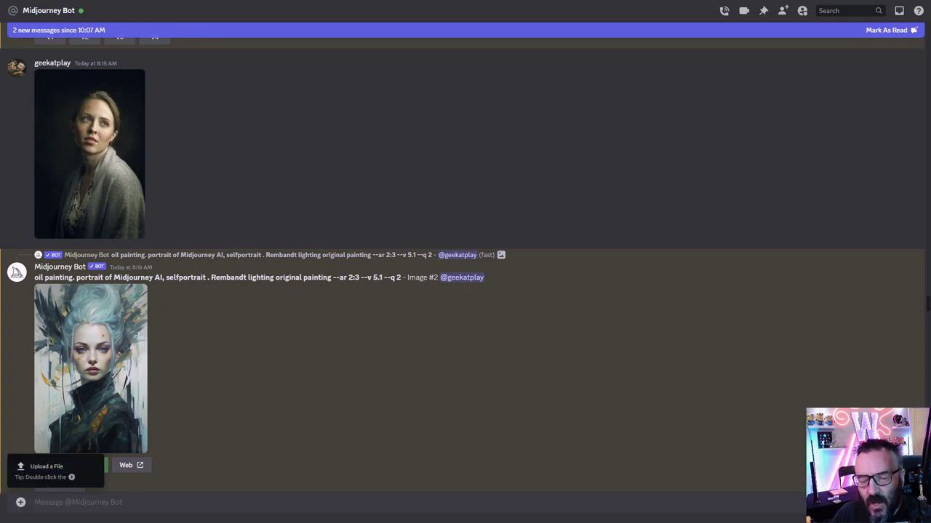
pyautogui.click(43, 467)
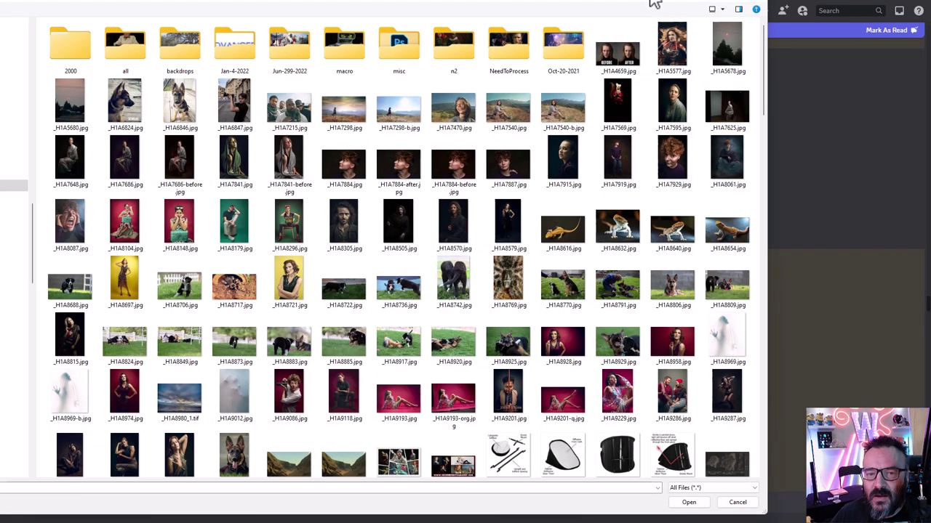
pyautogui.doubleClick(676, 113)
pyautogui.press('Return')
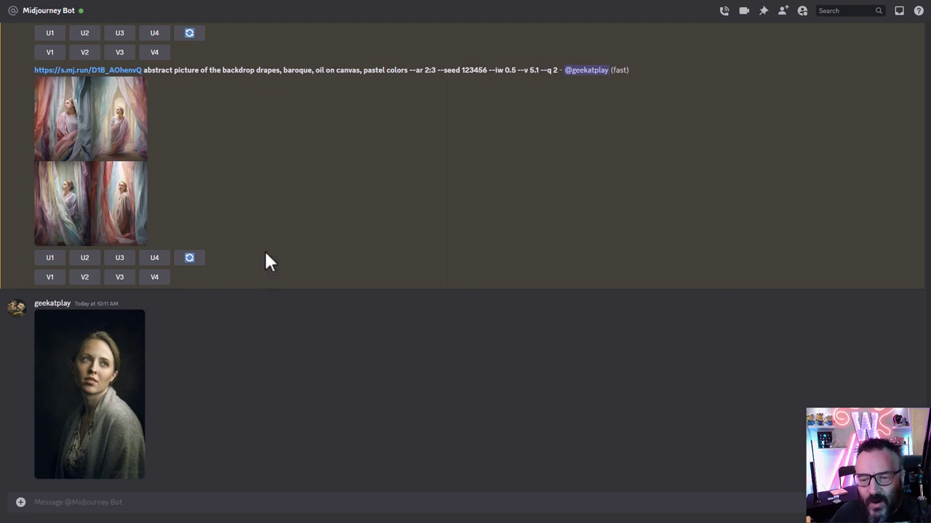
# Step: Copy the image address of the newly uploaded portrait from its enlarged preview
pyautogui.click(118, 375)
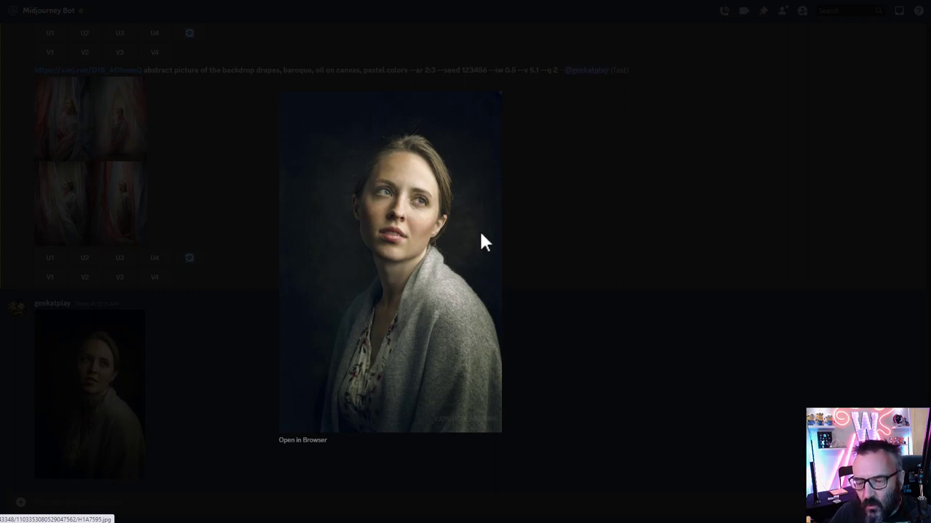
pyautogui.rightClick(413, 214)
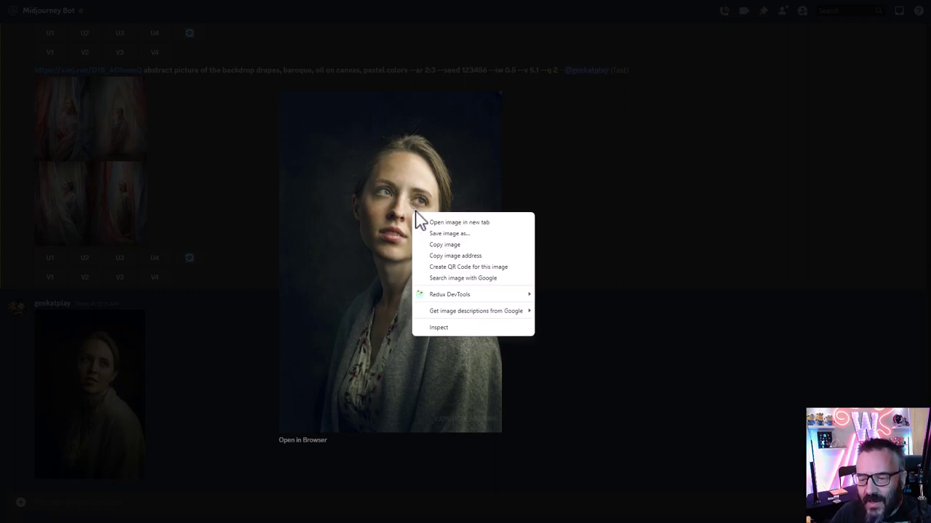
pyautogui.click(463, 256)
pyautogui.click(247, 492)
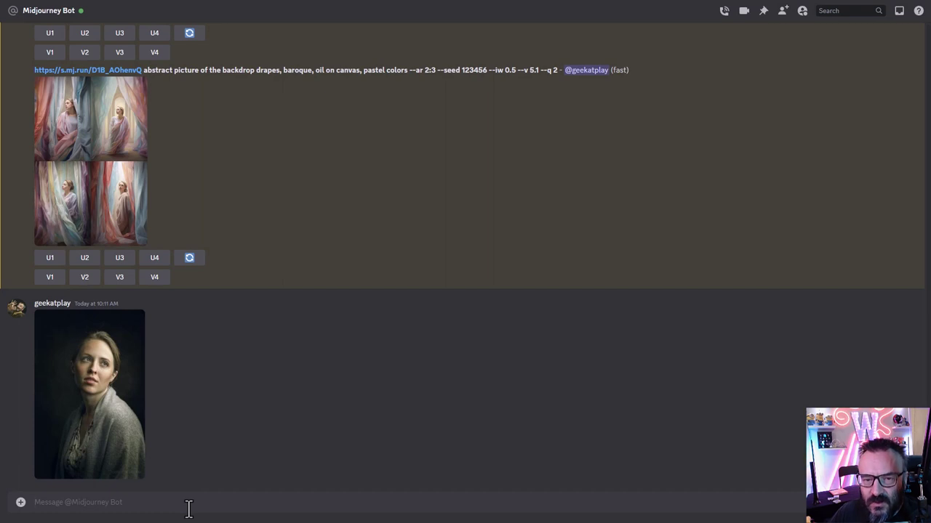
# Step: Begin an /imagine prompt with the copied portrait image address
pyautogui.write('/')
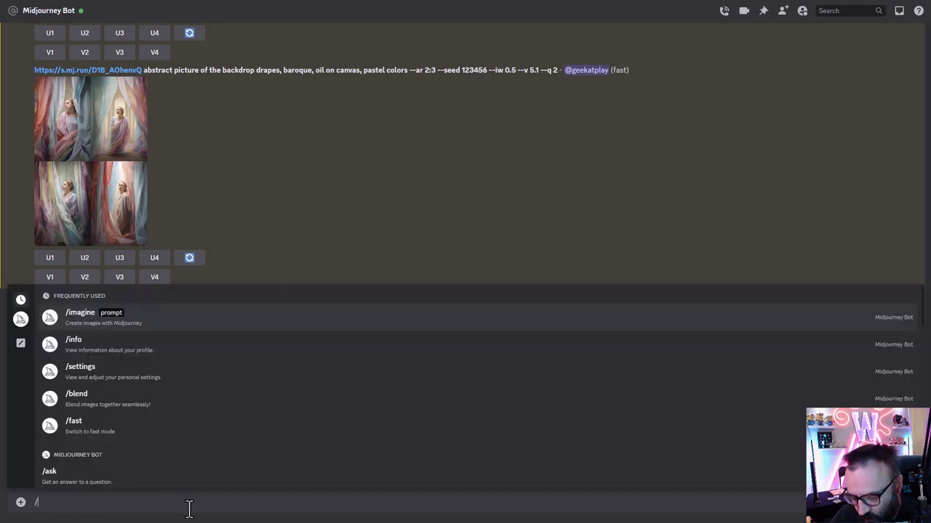
pyautogui.write('im')
pyautogui.press('Tab')
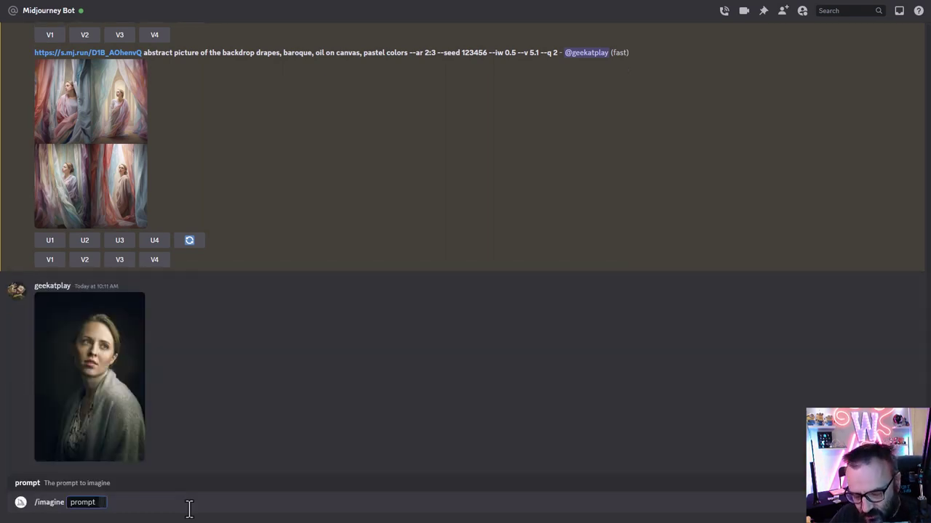
pyautogui.hotkey('ctrl', 'v')
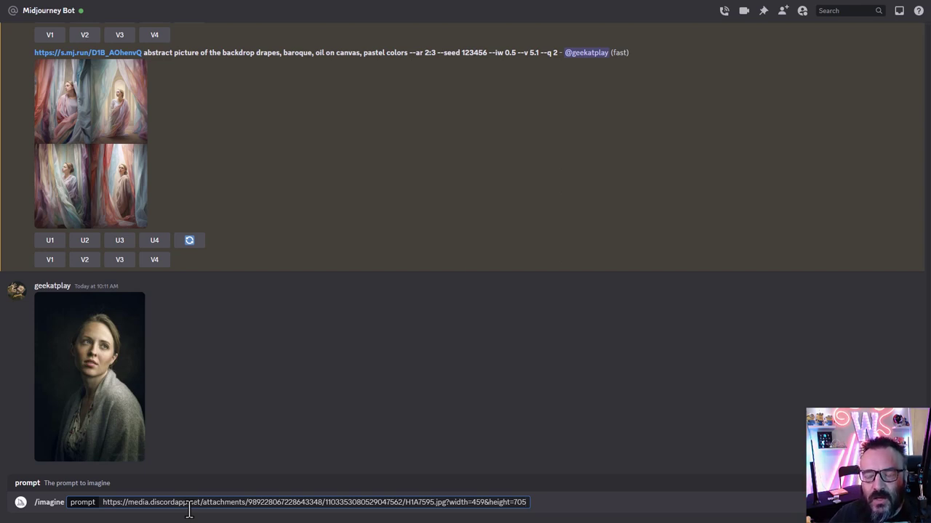
# Step: Copy the image address of the teal-haired woman oil painting, Image #2, from its enlarged preview
pyautogui.scroll(-5, 386, 173)
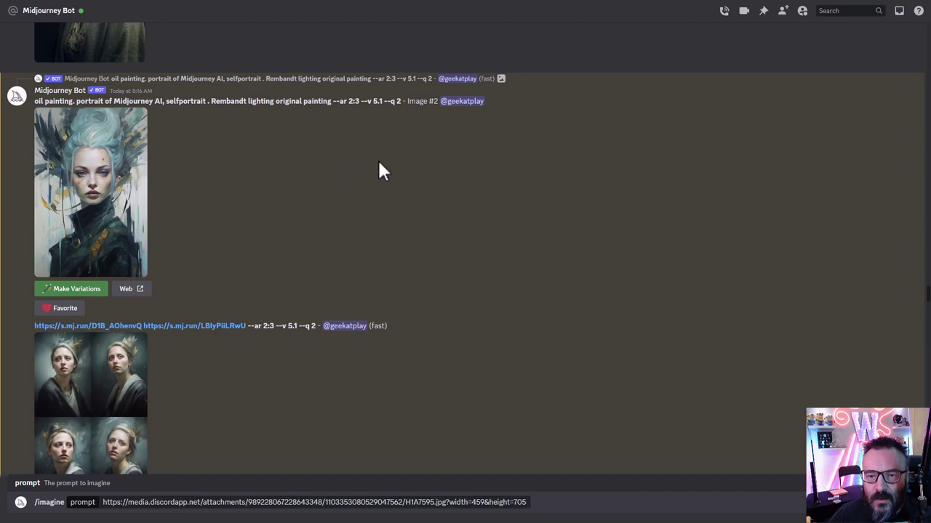
pyautogui.scroll(1, 170, 189)
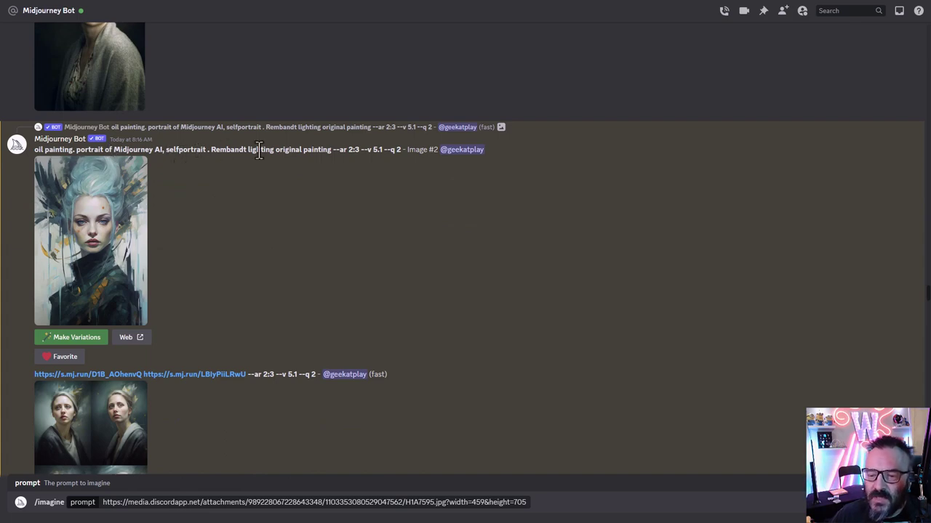
pyautogui.click(63, 229)
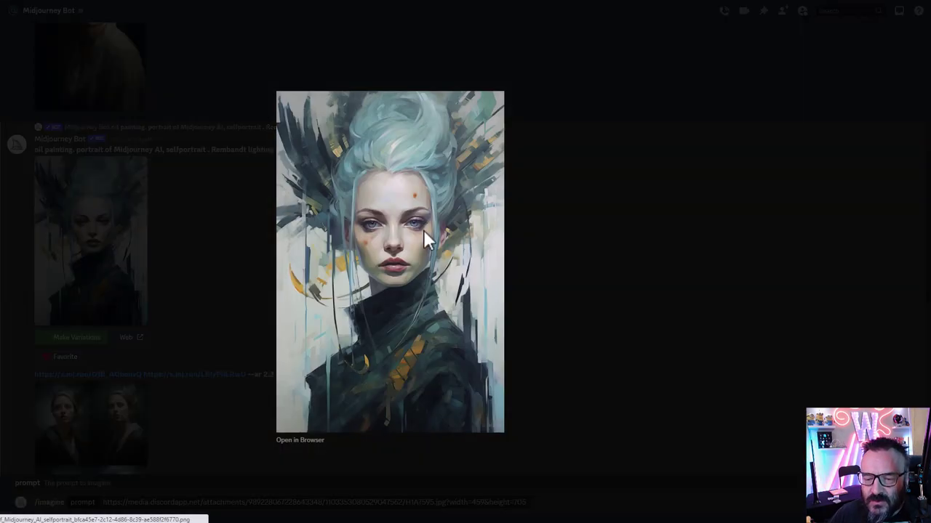
pyautogui.rightClick(395, 224)
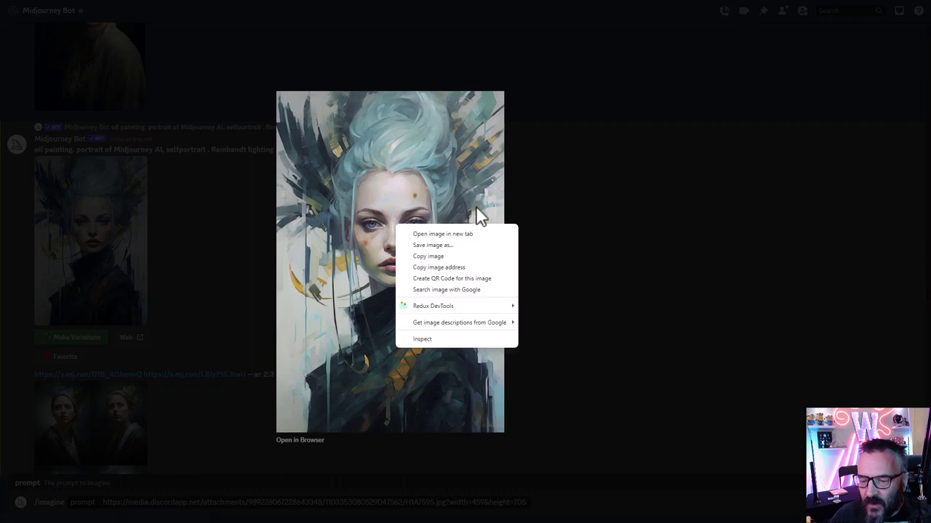
pyautogui.click(444, 267)
pyautogui.click(880, 251)
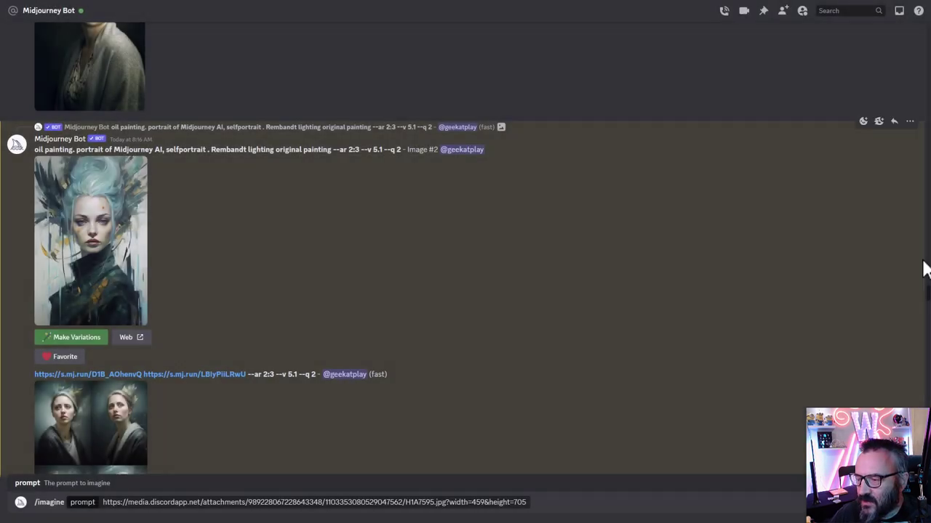
# Step: Add the painting's image address after the portrait address in the /imagine prompt and submit it
pyautogui.scroll(-5, 926, 294)
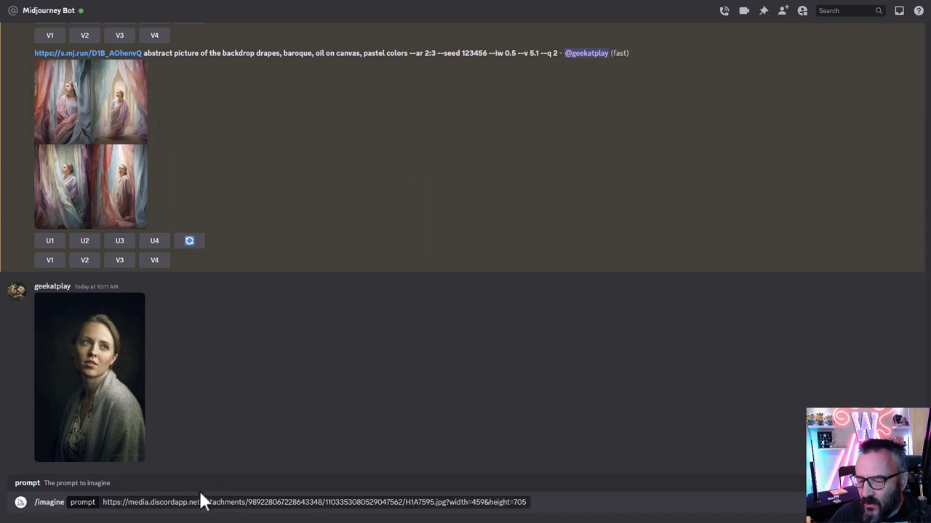
pyautogui.click(528, 502)
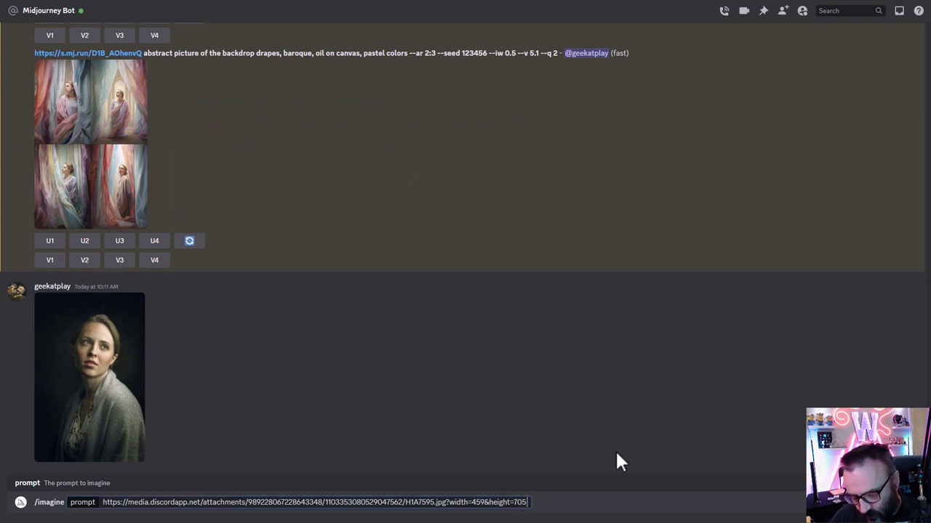
pyautogui.hotkey('ctrl', 'v')
pyautogui.press('Return')
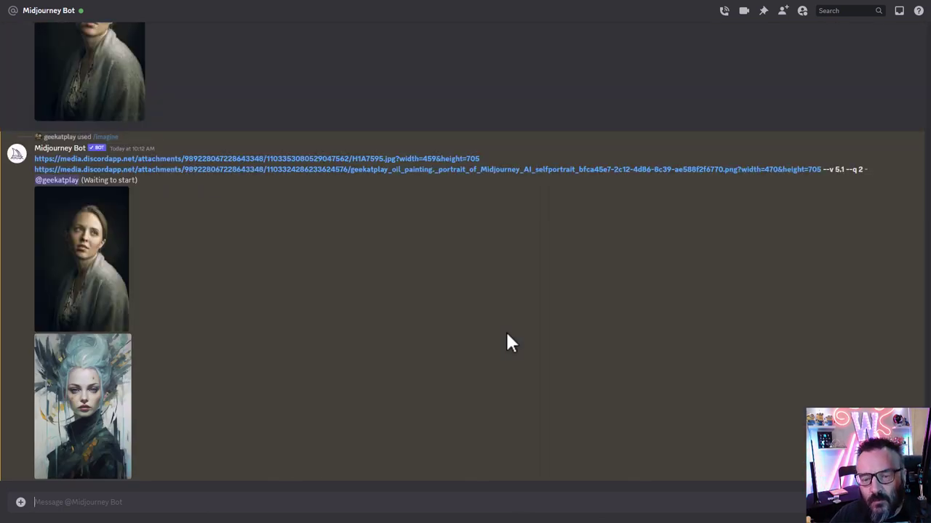
# Step: Start the /blend command in the Midjourney Bot chat
pyautogui.write('/')
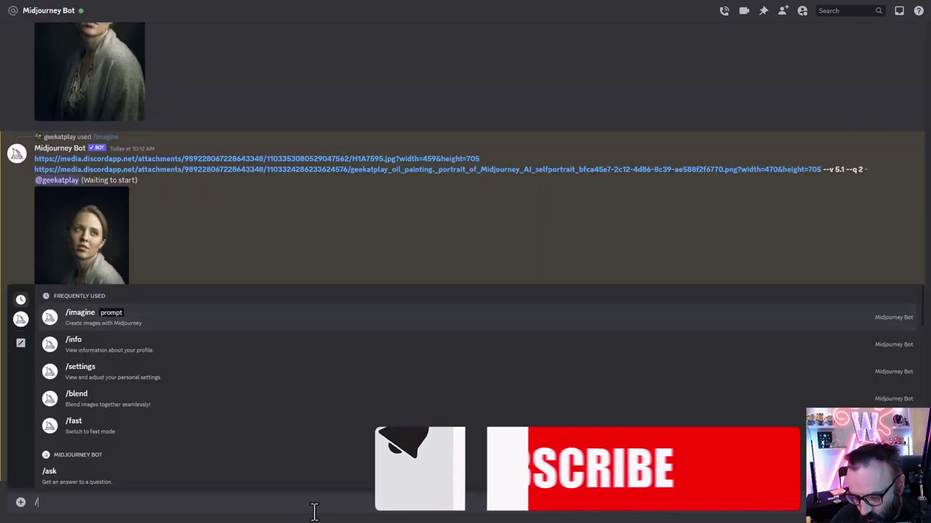
pyautogui.write('ble')
pyautogui.press('Tab')
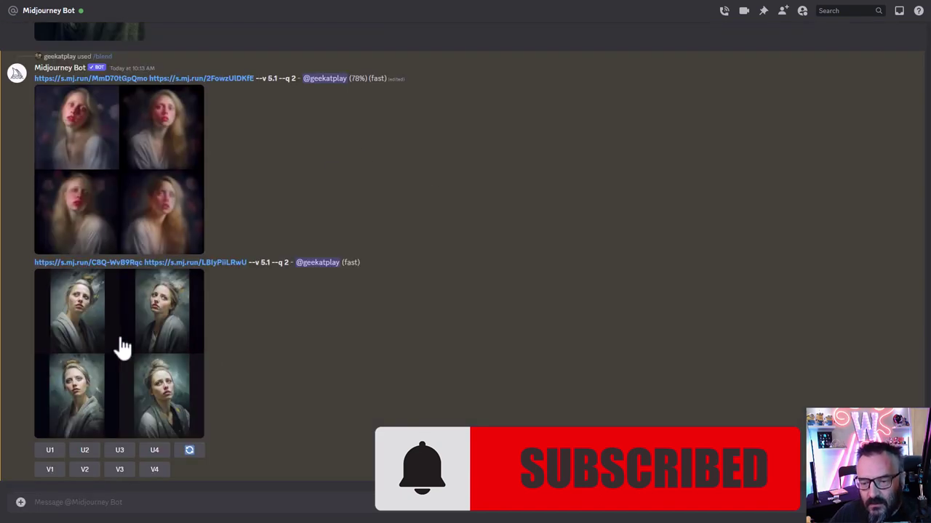
# Step: Examine the /imagine and /blend result grids enlarged and compare them with the uploaded portrait
pyautogui.click(114, 346)
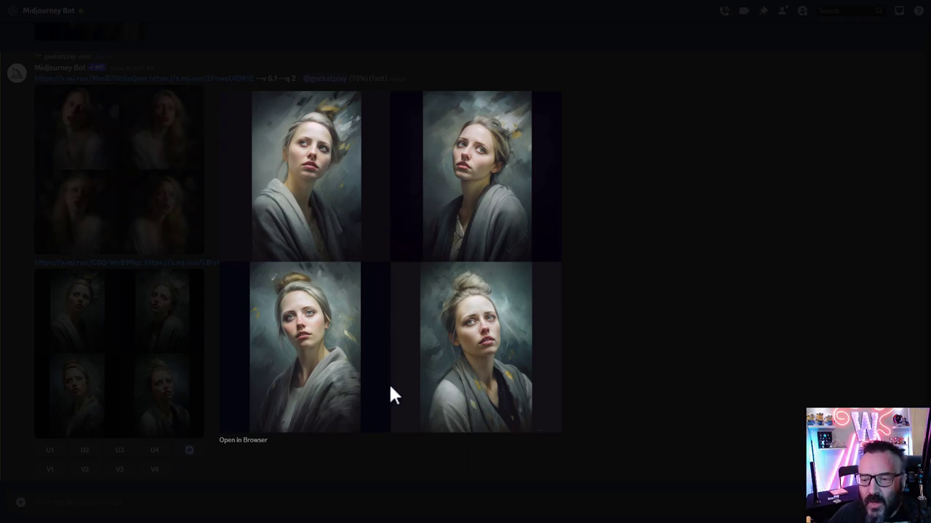
pyautogui.click(620, 363)
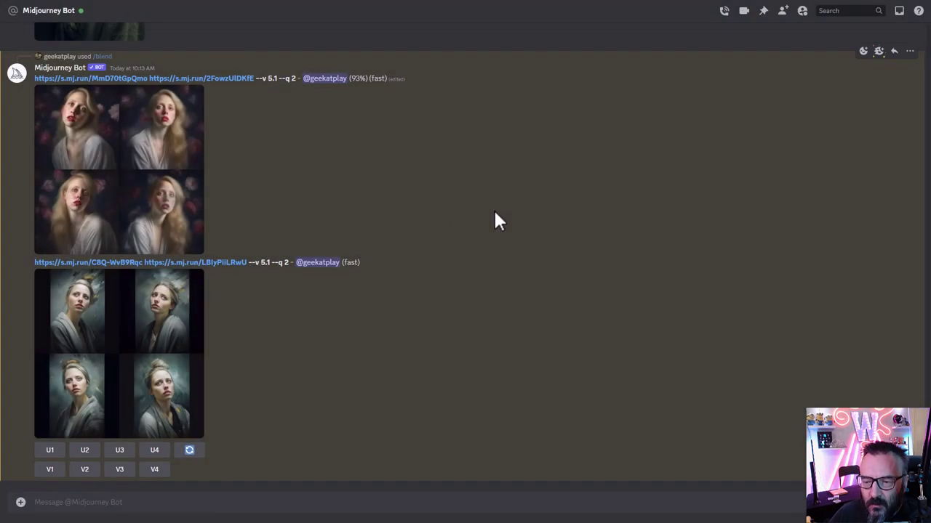
pyautogui.click(141, 150)
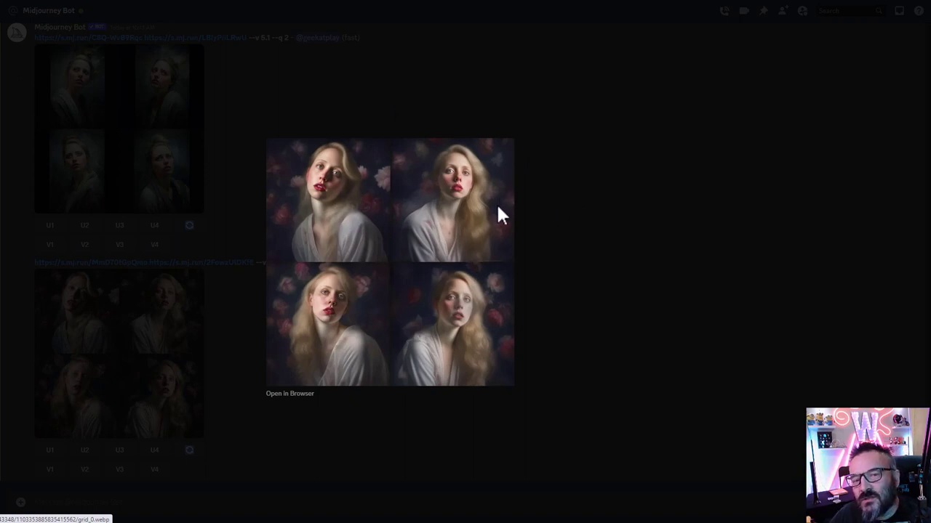
pyautogui.click(588, 225)
pyautogui.scroll(3, 266, 257)
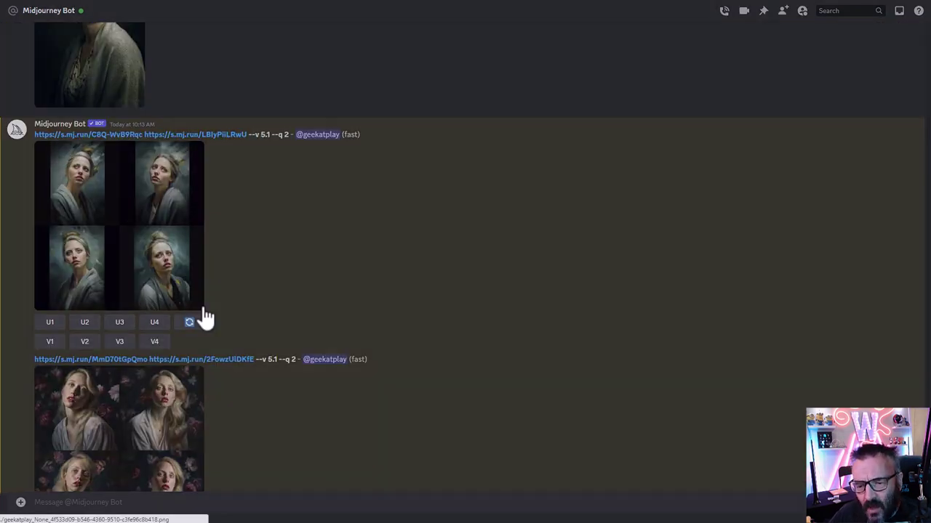
pyautogui.click(203, 308)
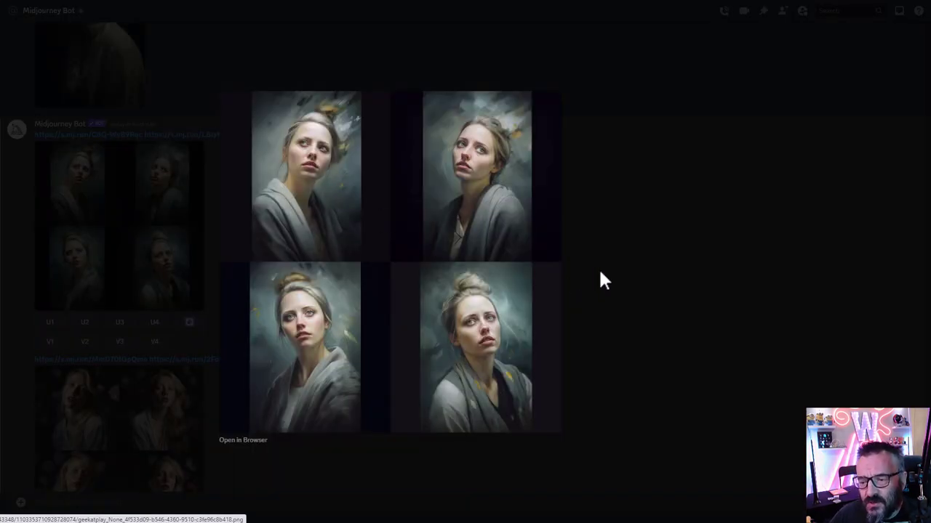
pyautogui.click(172, 255)
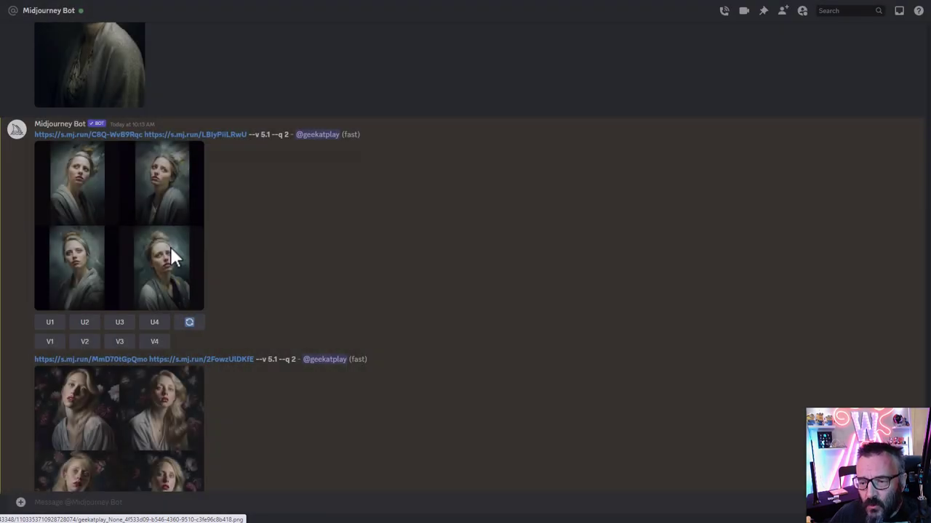
pyautogui.scroll(4, 174, 255)
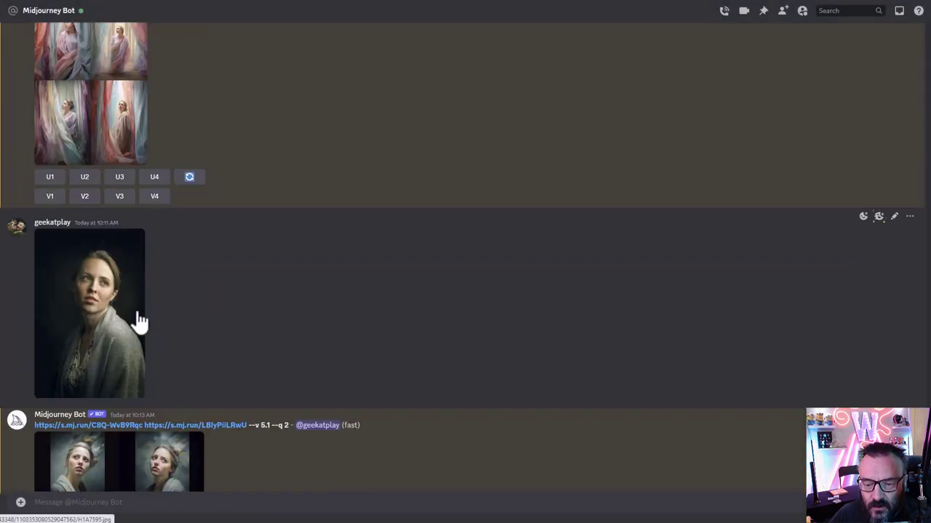
# Step: Compare the enlarged dark-haired self-portrait painting, Image #3, with the grid that combines it with the portrait photo
pyautogui.scroll(-5, 183, 341)
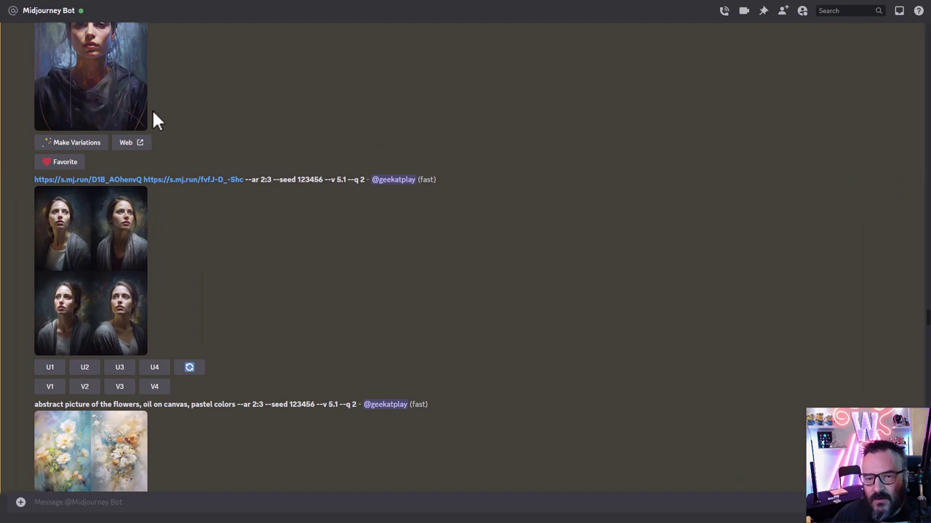
pyautogui.scroll(2, 189, 116)
pyautogui.click(83, 138)
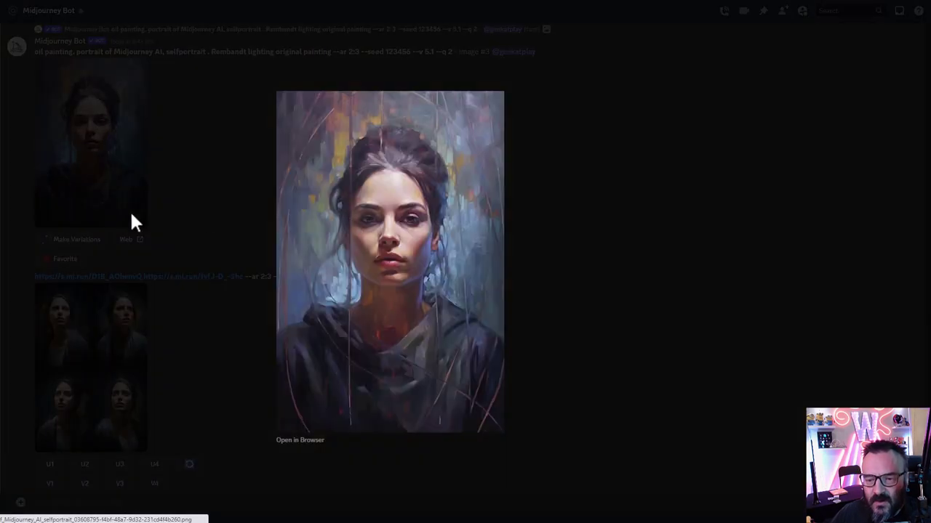
pyautogui.click(592, 235)
pyautogui.scroll(-3, 160, 284)
pyautogui.click(94, 269)
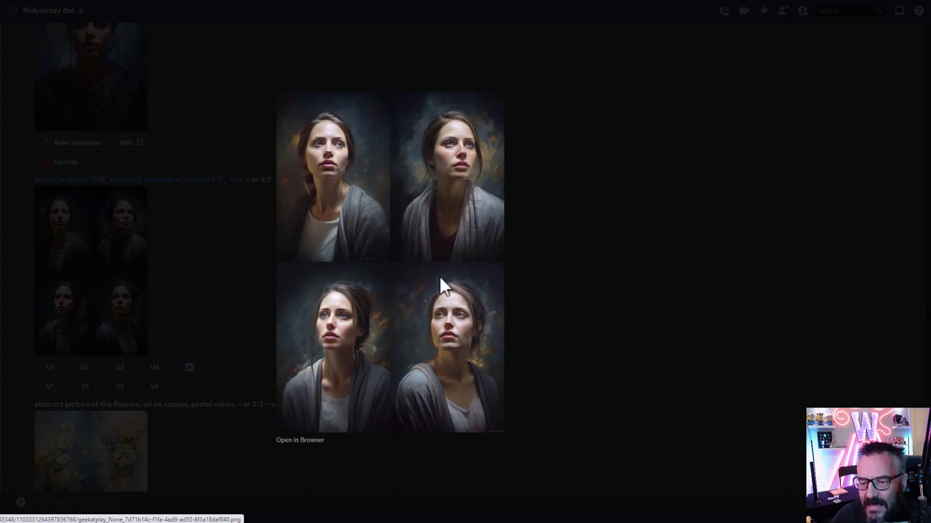
pyautogui.click(590, 192)
pyautogui.scroll(2, 101, 146)
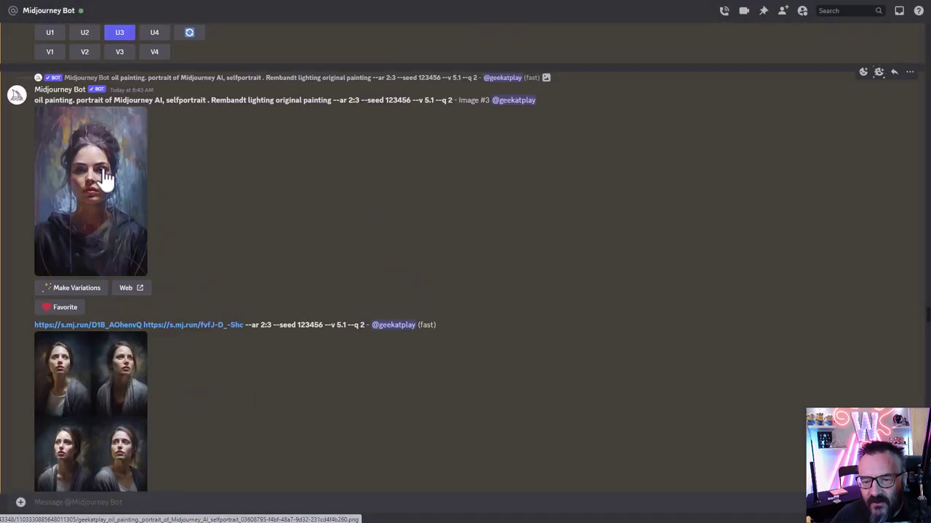
# Step: Highlight the parameters --seed 123456 --v 5.1 --q 2 in the abstract flowers prompt to examine them
pyautogui.scroll(-5, 317, 262)
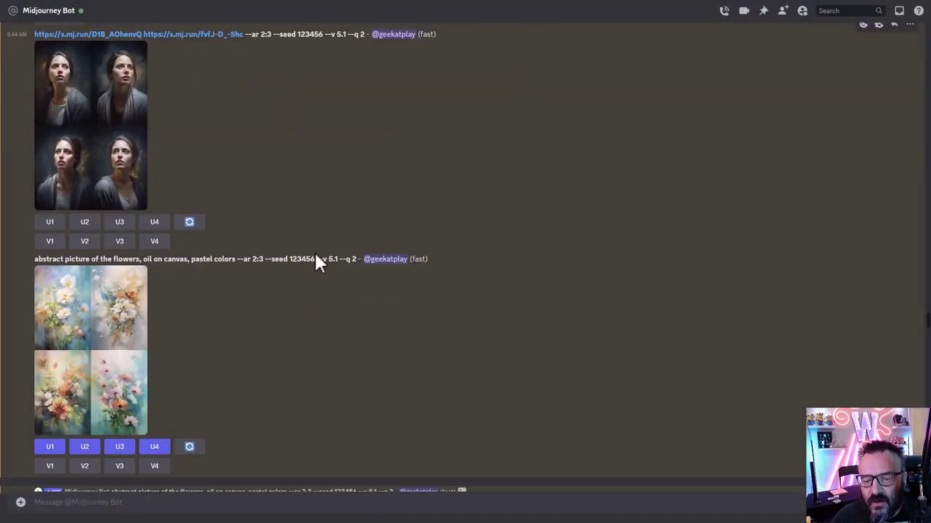
pyautogui.moveTo(35, 259)
pyautogui.mouseDown()
pyautogui.moveTo(114, 264)
pyautogui.moveTo(193, 251)
pyautogui.moveTo(250, 258)
pyautogui.moveTo(35, 262)
pyautogui.moveTo(25, 275)
pyautogui.mouseUp()
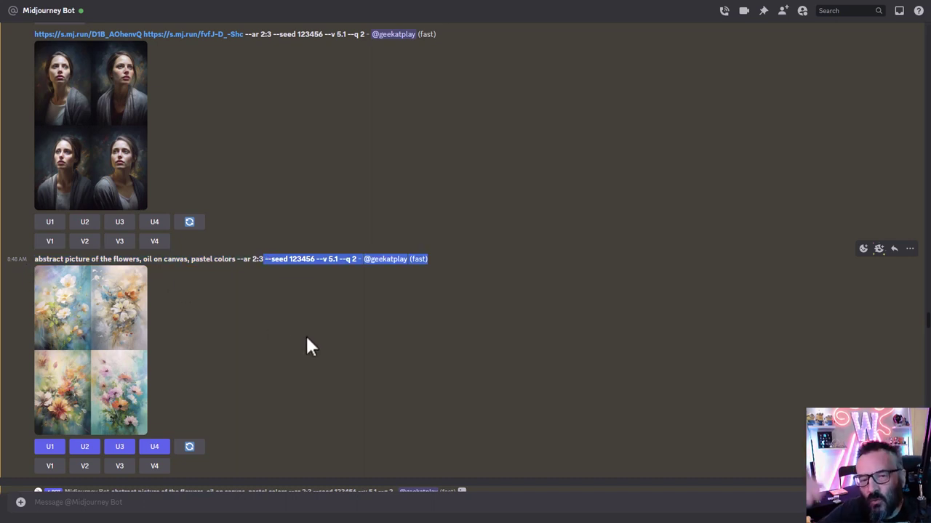
# Step: Clear the text highlight and examine the abstract flowers grid enlarged
pyautogui.click(224, 325)
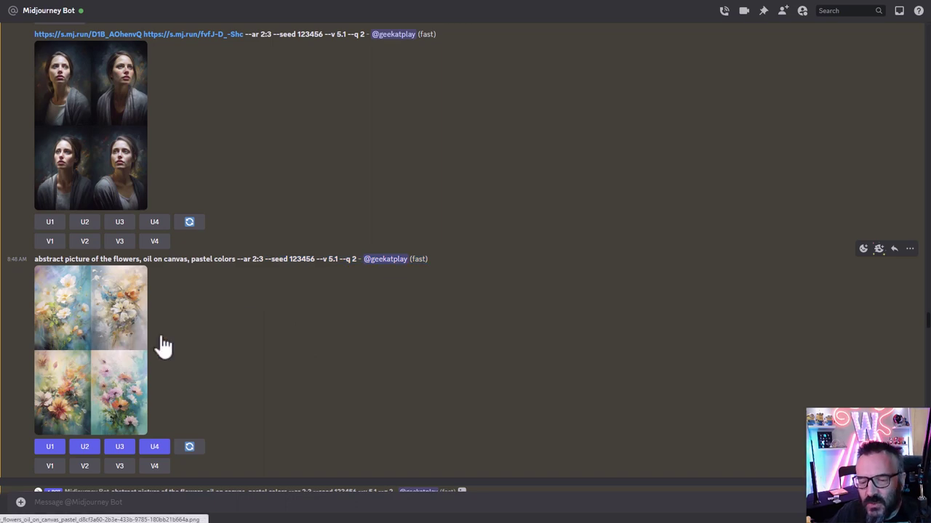
pyautogui.click(124, 333)
pyautogui.click(618, 259)
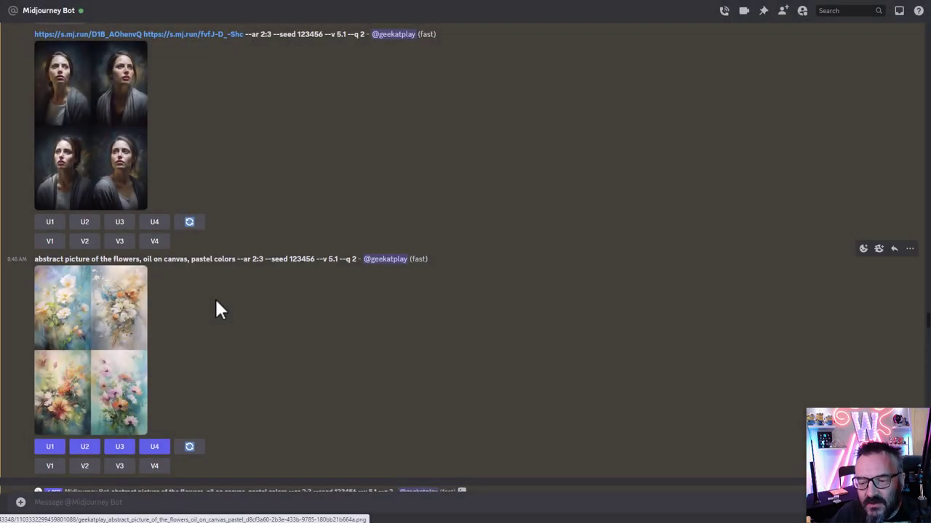
pyautogui.click(109, 353)
pyautogui.click(609, 273)
# Step: Examine the enlarged baroque backdrop drapes grid generated with --seed 123456
pyautogui.scroll(-10, 374, 291)
pyautogui.scroll(-8, 375, 298)
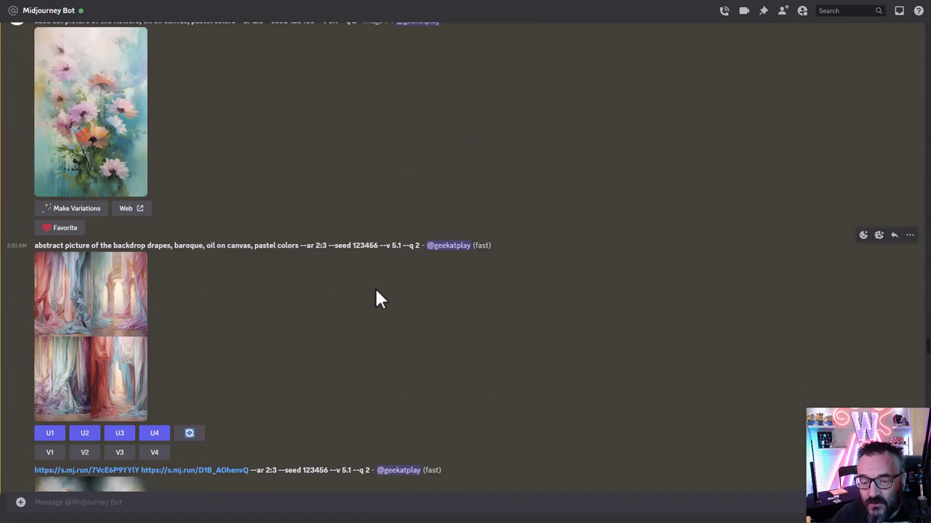
pyautogui.scroll(3, 182, 178)
pyautogui.click(109, 210)
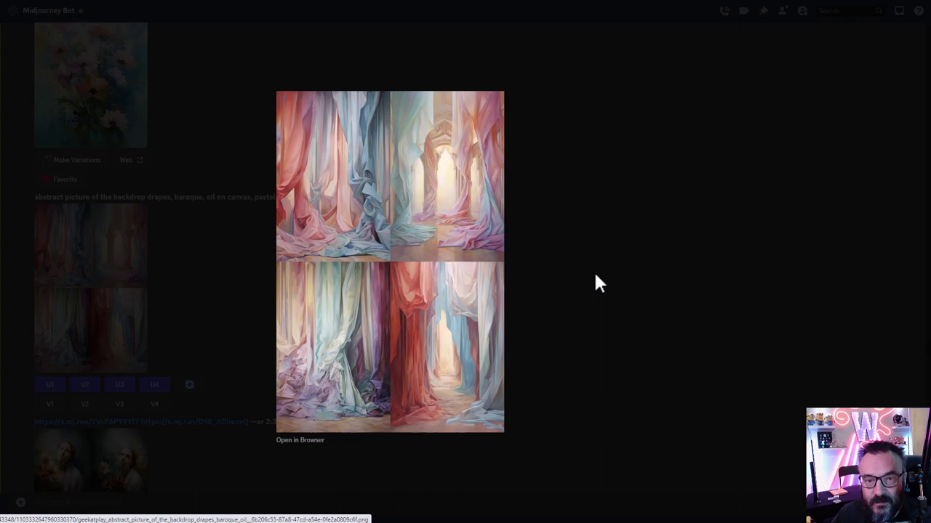
pyautogui.click(595, 272)
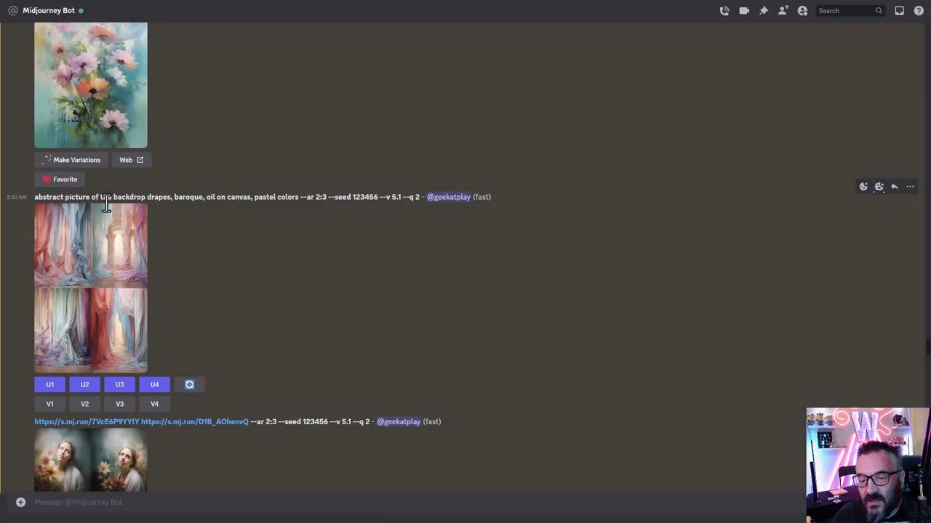
# Step: Examine the enlarged grid that combines the portrait photo with the flowers painting
pyautogui.scroll(1, 274, 280)
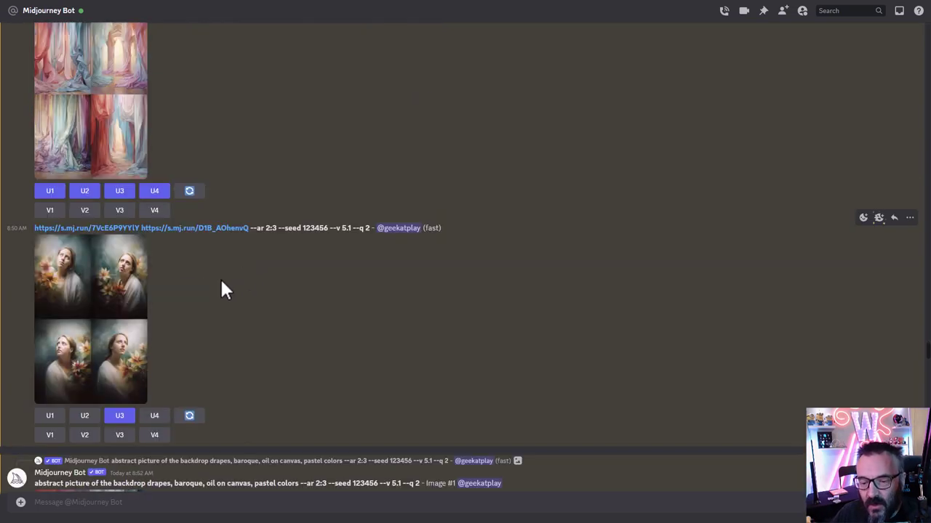
pyautogui.click(98, 327)
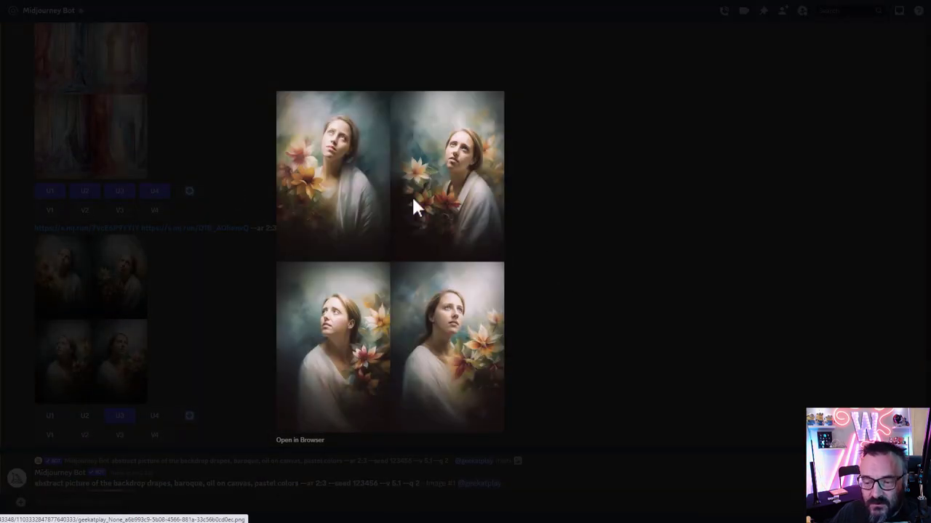
pyautogui.click(567, 289)
# Step: Find the cyberpunk neon lights backdrop grid further along in the chat and examine it enlarged
pyautogui.scroll(-2, 204, 244)
pyautogui.scroll(-10, 229, 238)
pyautogui.scroll(-15, 194, 241)
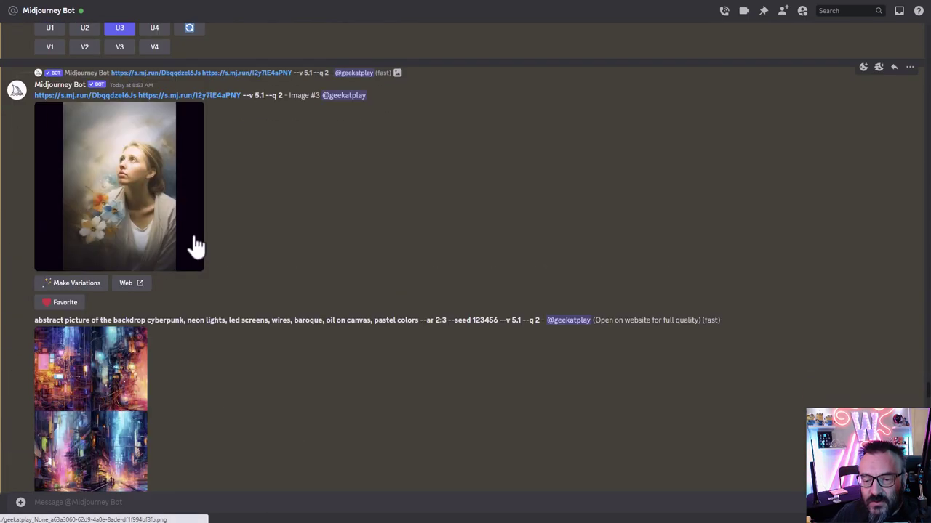
pyautogui.scroll(-3, 194, 243)
pyautogui.click(143, 214)
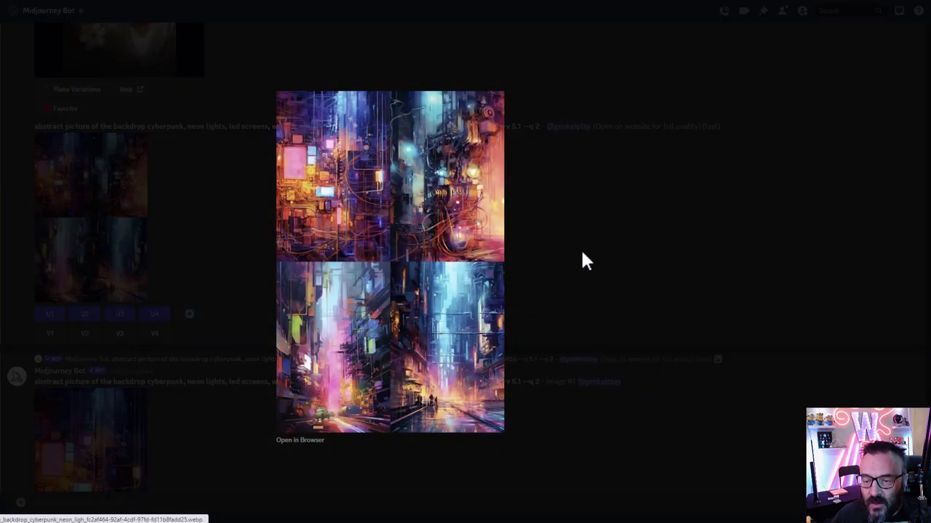
pyautogui.click(560, 229)
# Step: Examine the enlarged grids that combine the portrait with the drapes painting and with the cyberpunk backdrop
pyautogui.scroll(-5, 256, 247)
pyautogui.scroll(8, 259, 254)
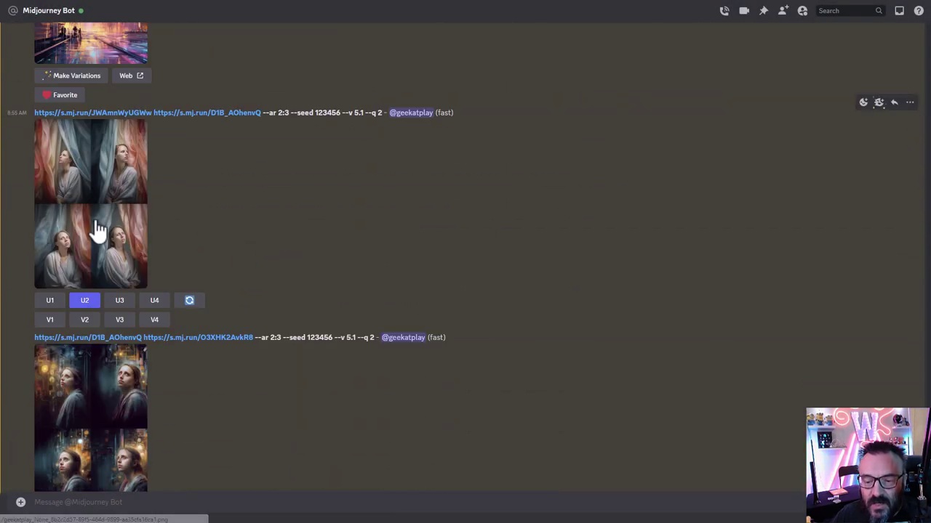
pyautogui.click(98, 231)
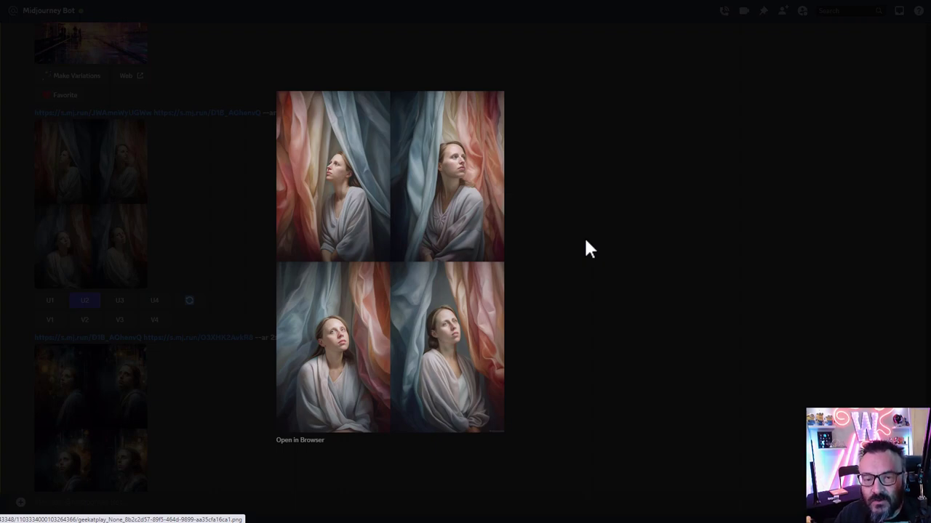
pyautogui.click(647, 190)
pyautogui.scroll(-2, 110, 287)
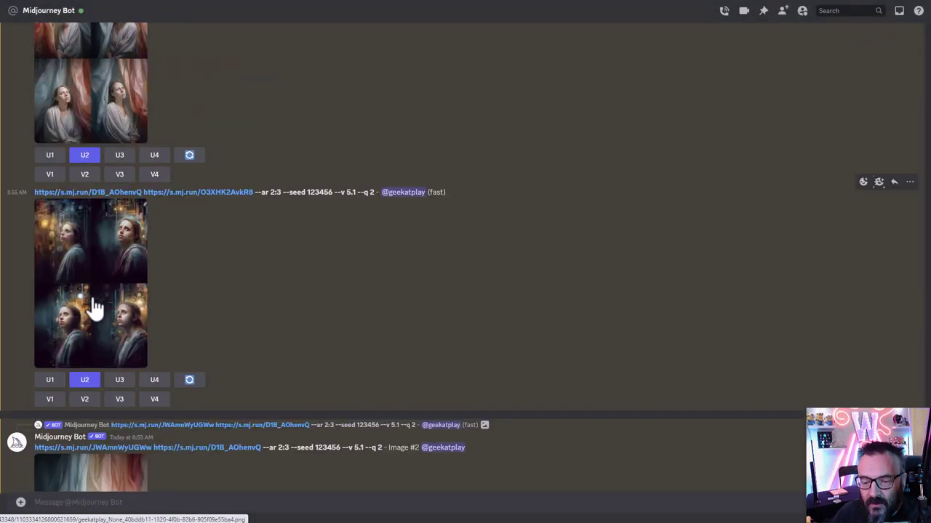
pyautogui.click(91, 308)
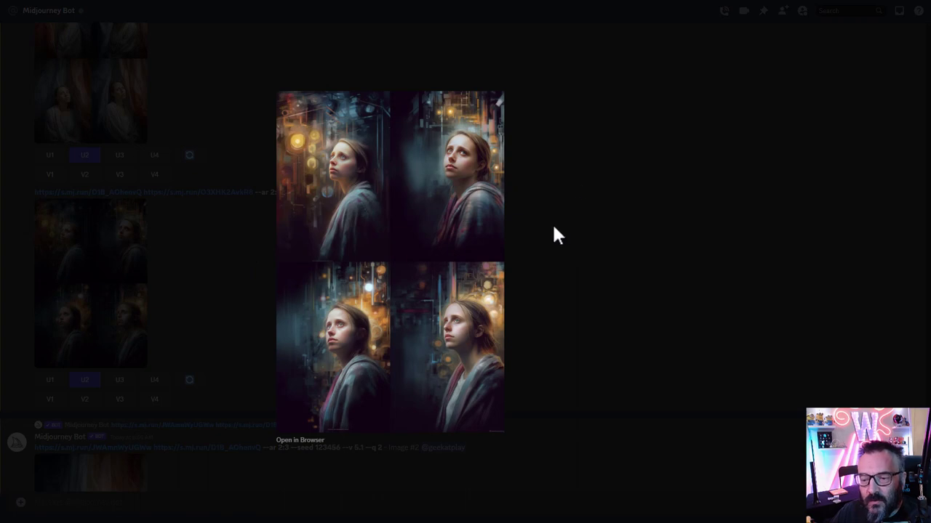
pyautogui.click(558, 224)
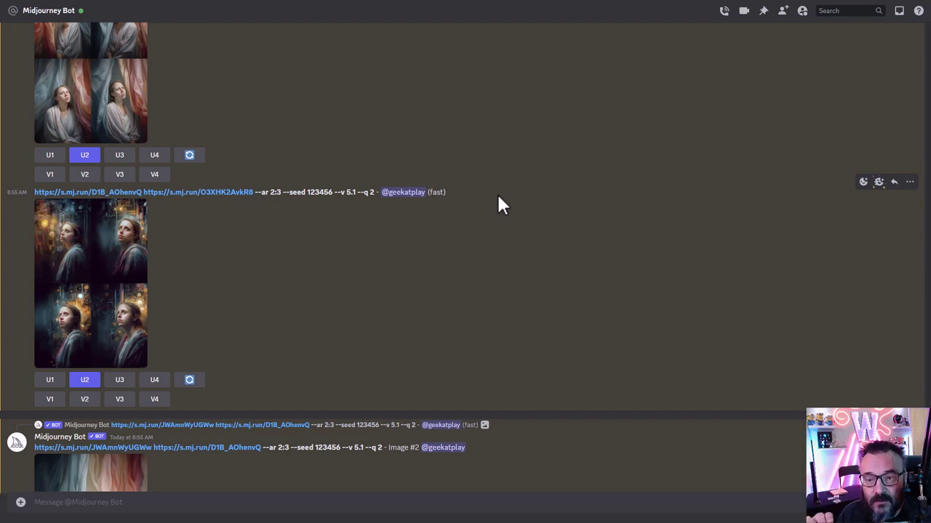
# Step: Switch to Photoshop, make the Group 1 noise pattern visible and maximize the window
pyautogui.press('super+Tab')
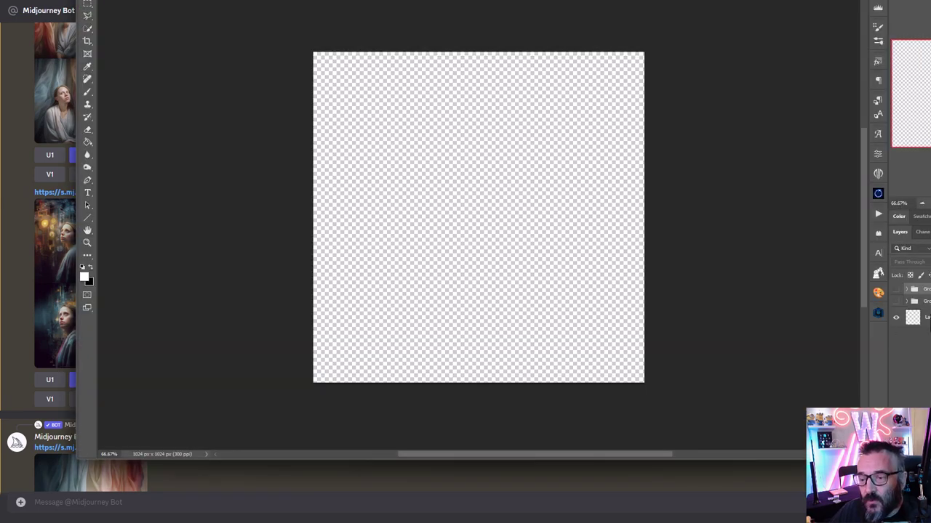
pyautogui.click(895, 301)
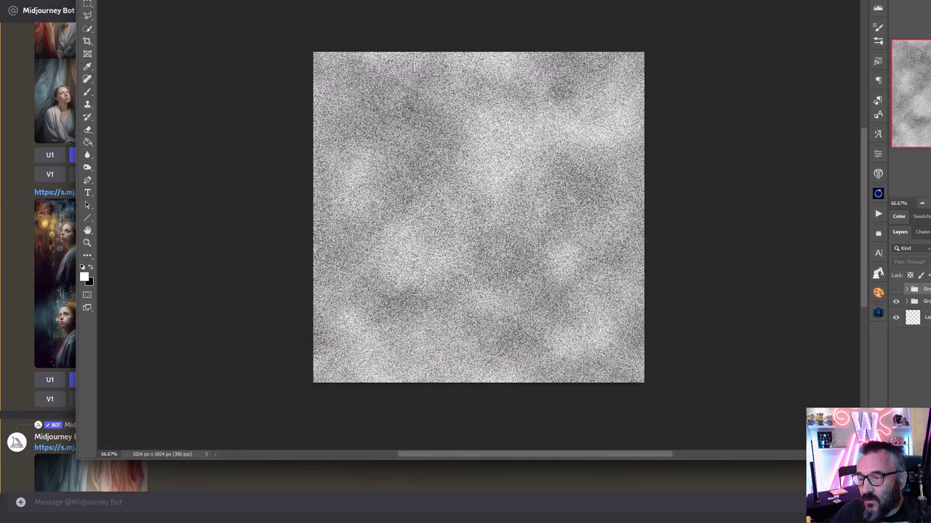
pyautogui.press('super+Up')
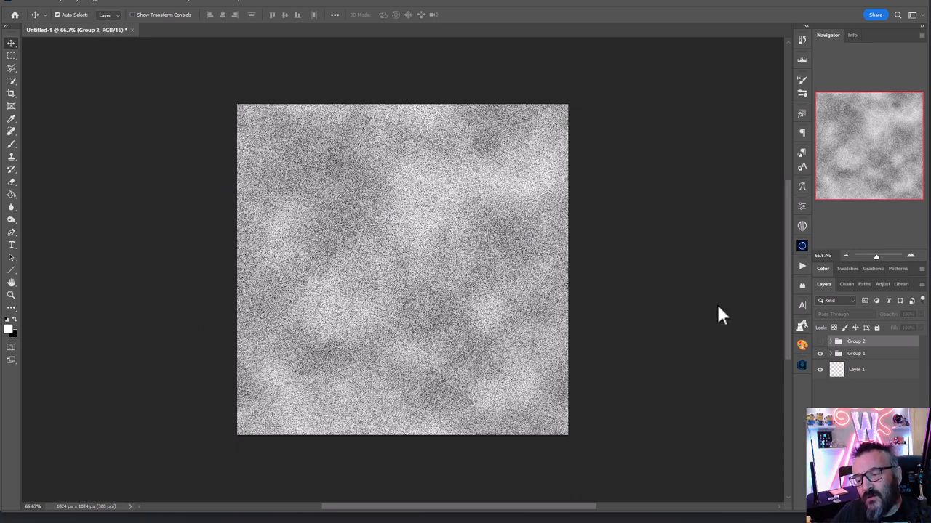
# Step: Toggle the visibility of Group 2 on and off to compare its noise pattern with Group 1
pyautogui.click(819, 343)
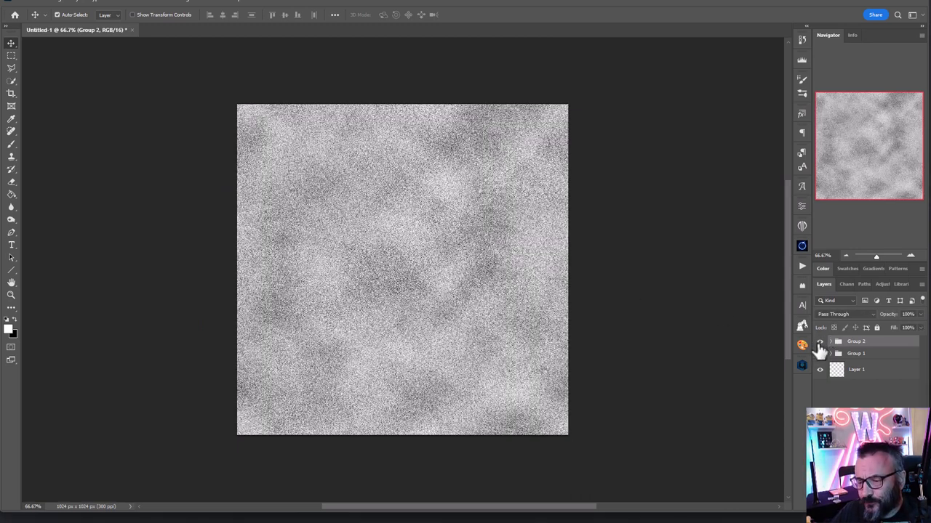
pyautogui.click(819, 342)
pyautogui.click(819, 343)
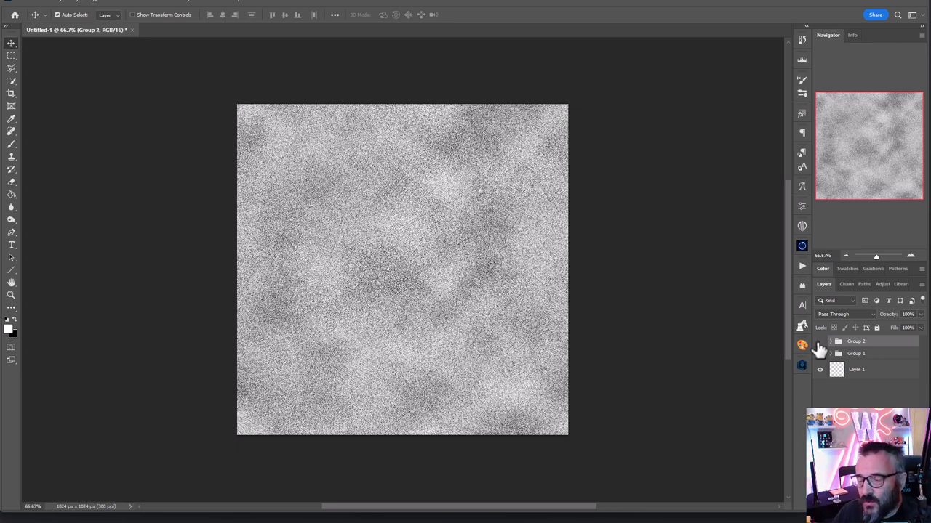
pyautogui.click(820, 342)
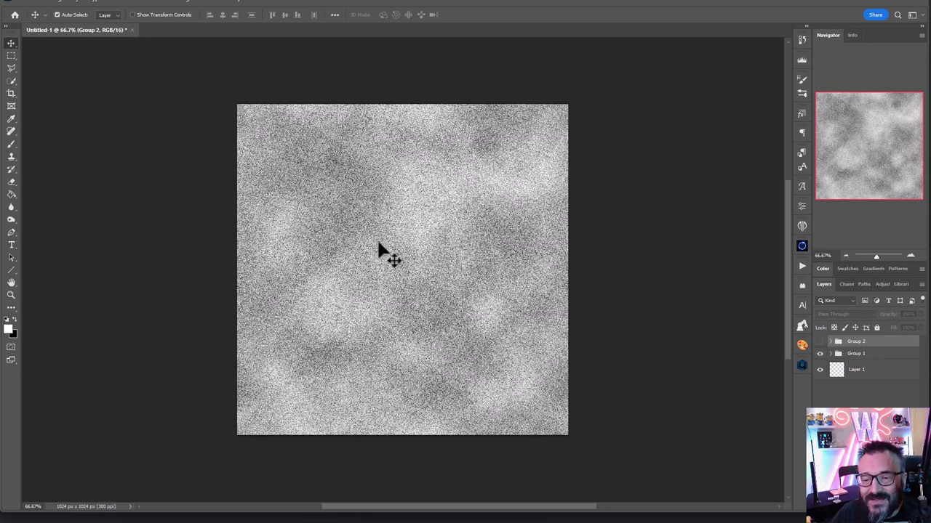
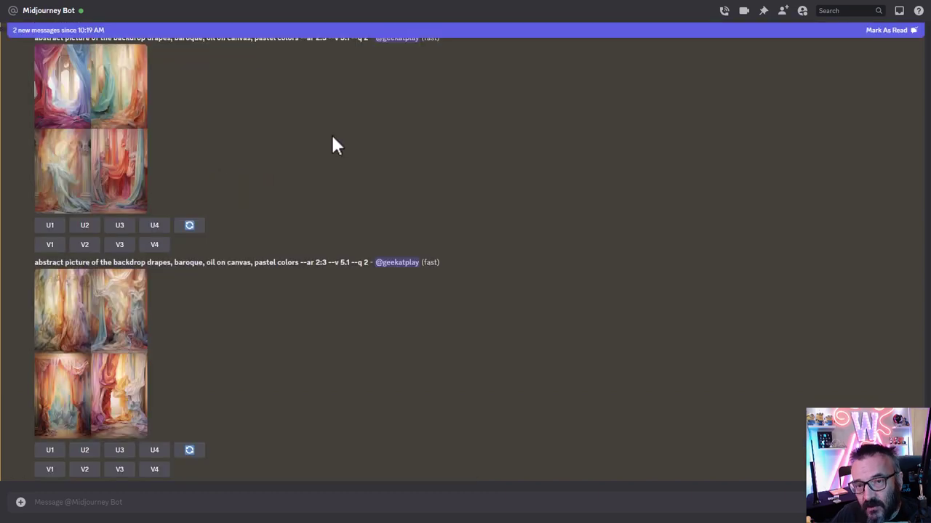
# Step: Compare the two enlarged backdrop drapes grids that were generated without a seed in the Midjourney Bot chat
pyautogui.click(124, 145)
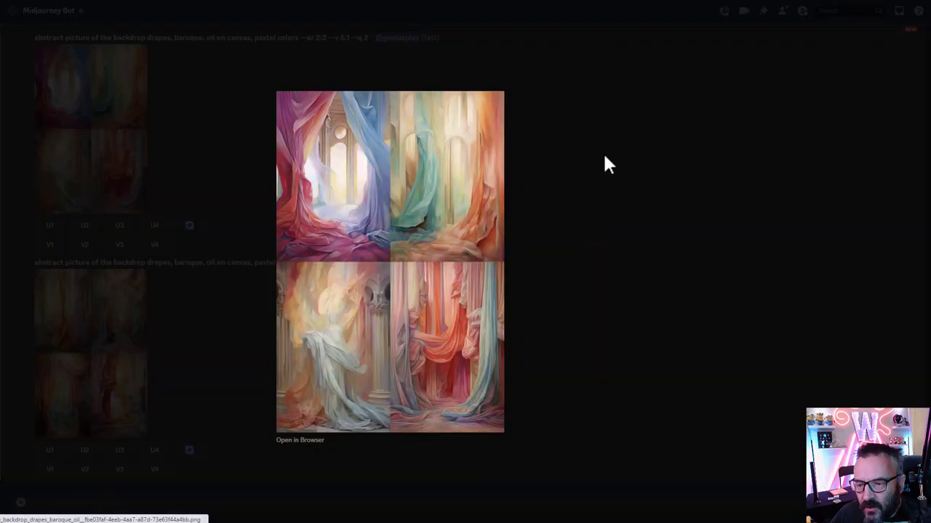
pyautogui.click(589, 205)
pyautogui.click(83, 378)
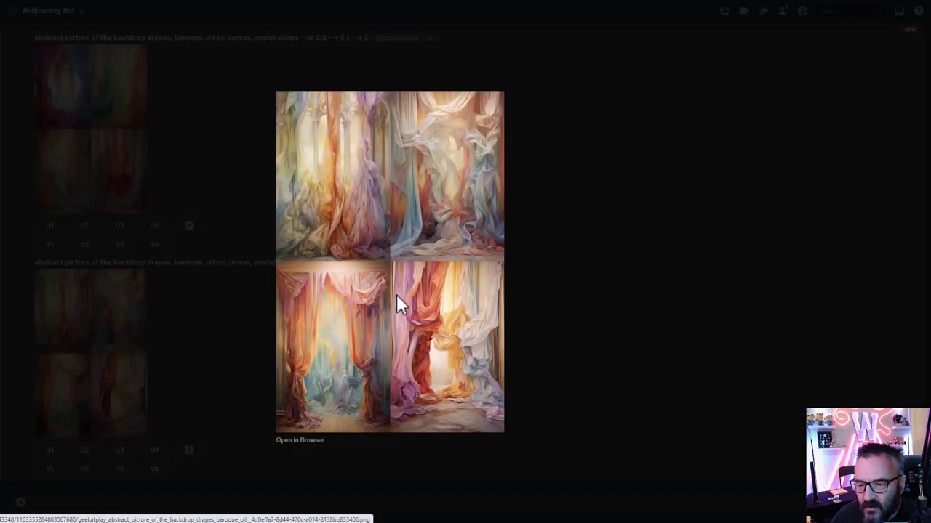
pyautogui.click(577, 353)
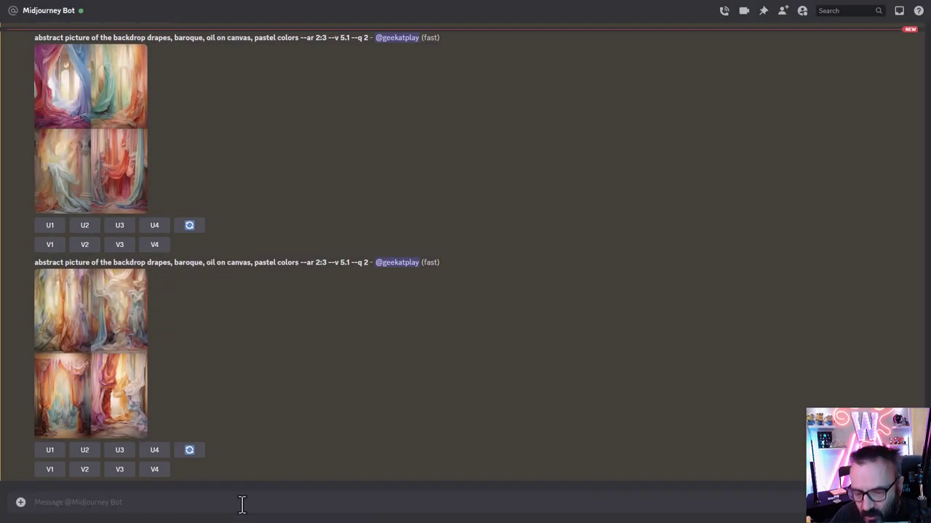
# Step: Try to submit the backdrop drapes prompt with --ar 2:3 --seed 123456 as a plain chat message
pyautogui.click(242, 504)
pyautogui.write('abstract picture of the backdrop drapes, baroque, oil on canvas, pastel colors --ar 2:3 --seed 123456')
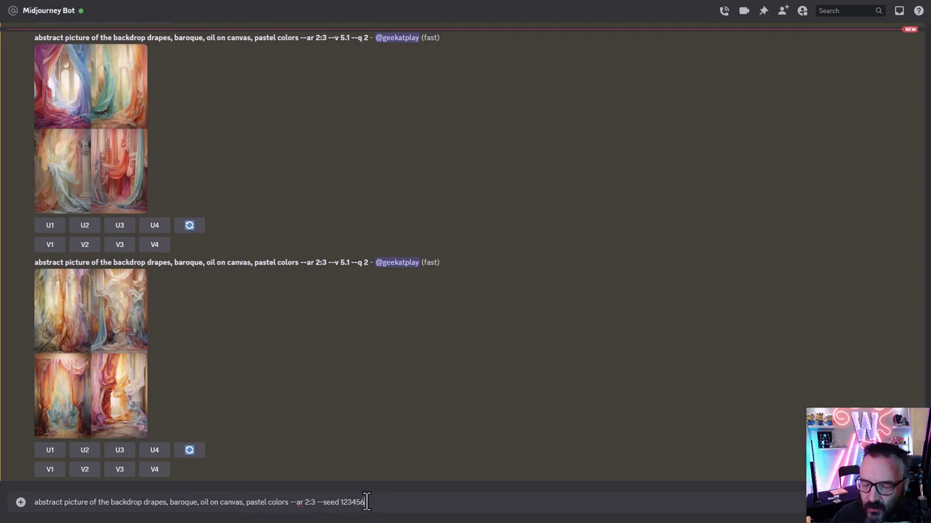
pyautogui.press('Return')
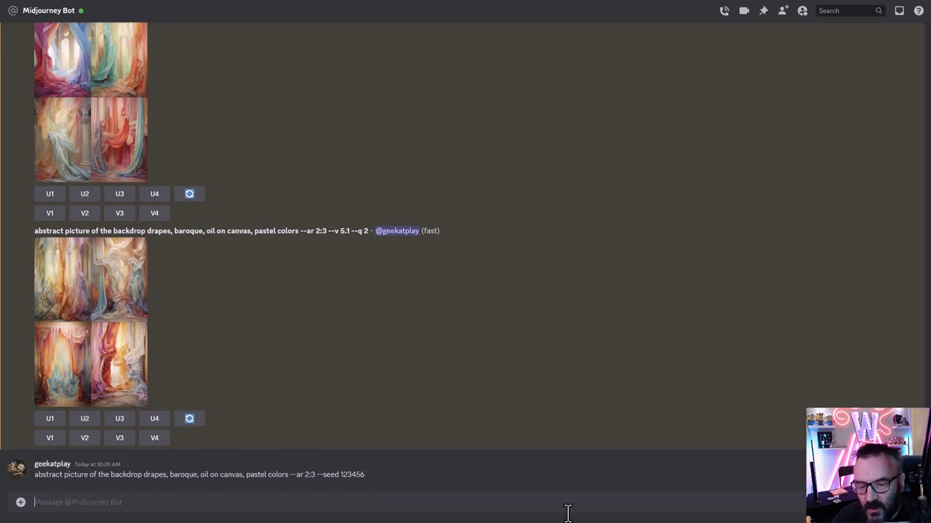
# Step: Use /imagine to generate "abstract picture of the backdrop drapes, baroque, oil on canvas, pastel colors --ar 2:3 --seed 123456"
pyautogui.write('/imagine')
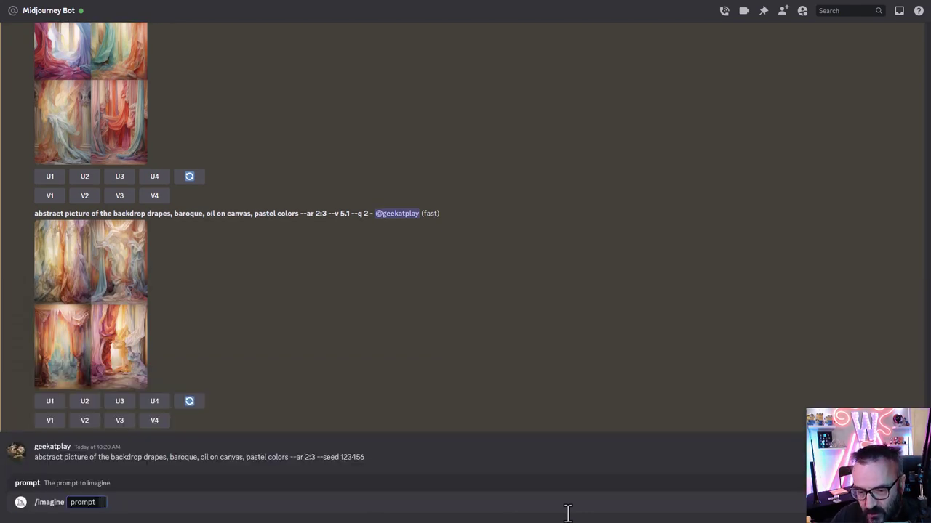
pyautogui.write('abstract picture of the backdrop drapes, baroque, oil on canvas, pastel colors --ar 2:3 --seed 123456')
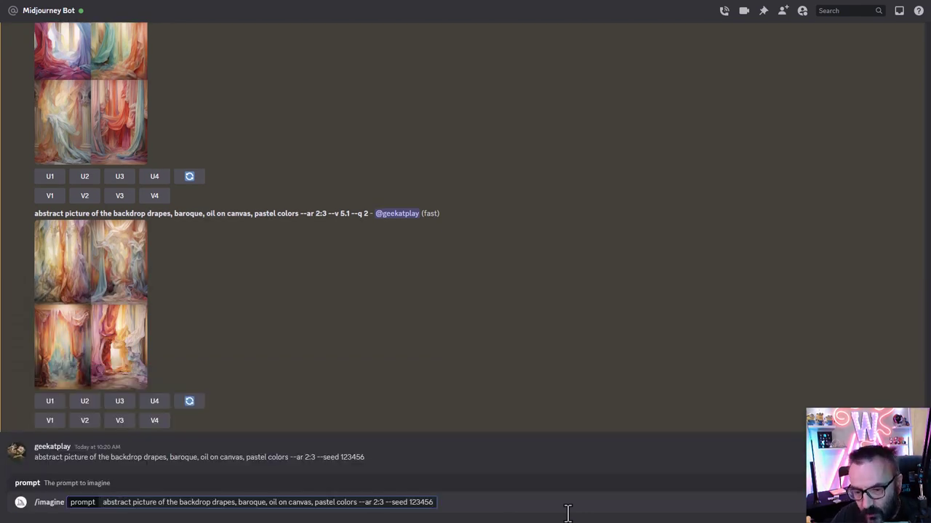
pyautogui.press('Return')
# Step: Submit the same backdrop drapes prompt with --ar 2:3 --seed 123456 through /imagine a second time
pyautogui.write('/imagine prompt')
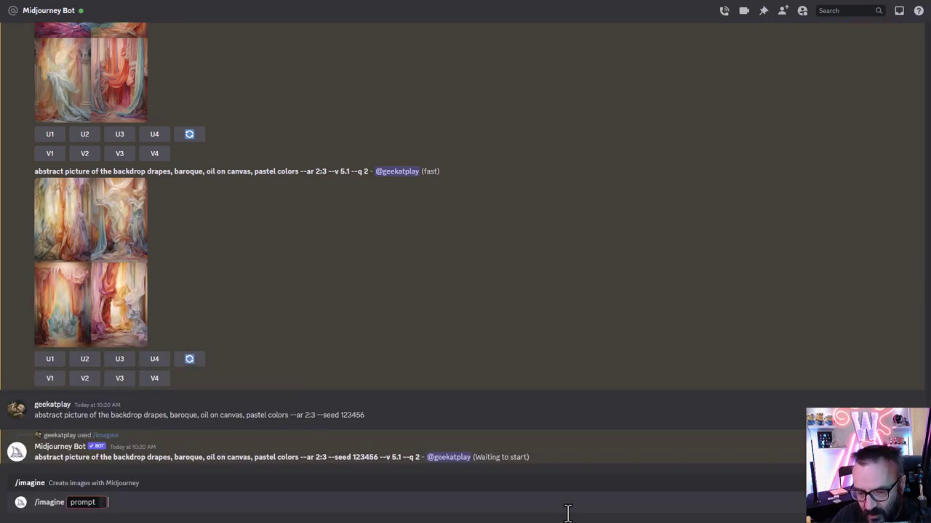
pyautogui.write('abstract picture of the backdrop drapes, baroque, oil on canvas, pastel colors --ar 2:3 --seed 123456')
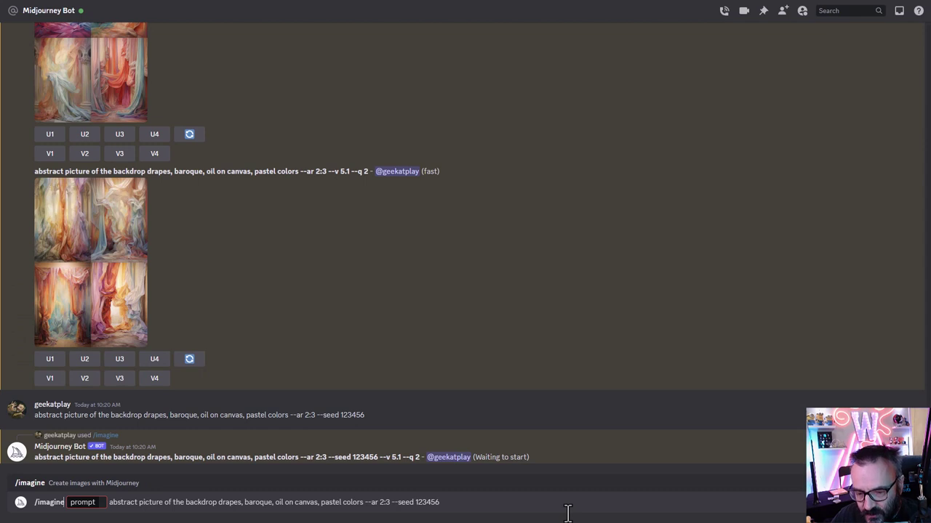
pyautogui.click(103, 503)
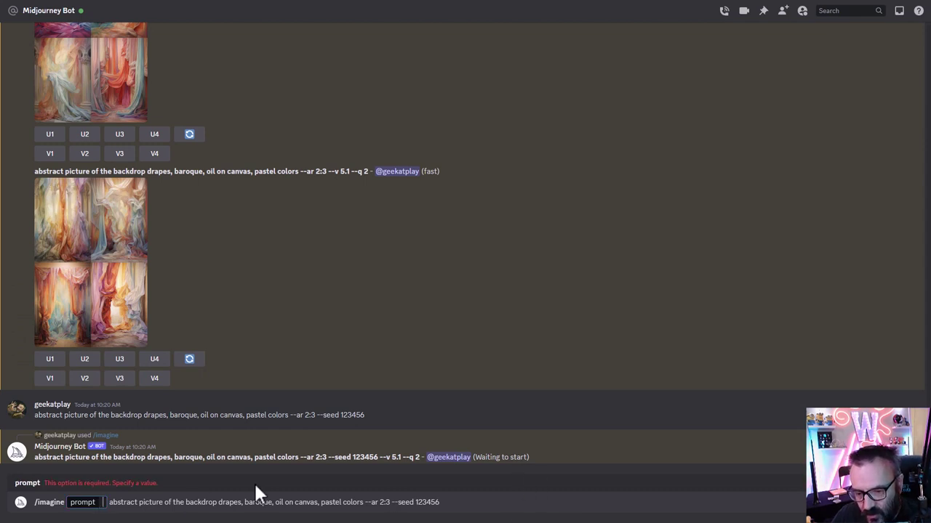
pyautogui.write('abstract picture of the backdrop drapes, baroque, oil on canvas, pastel colors --ar 2:3 --seed 123456')
pyautogui.press('Return')
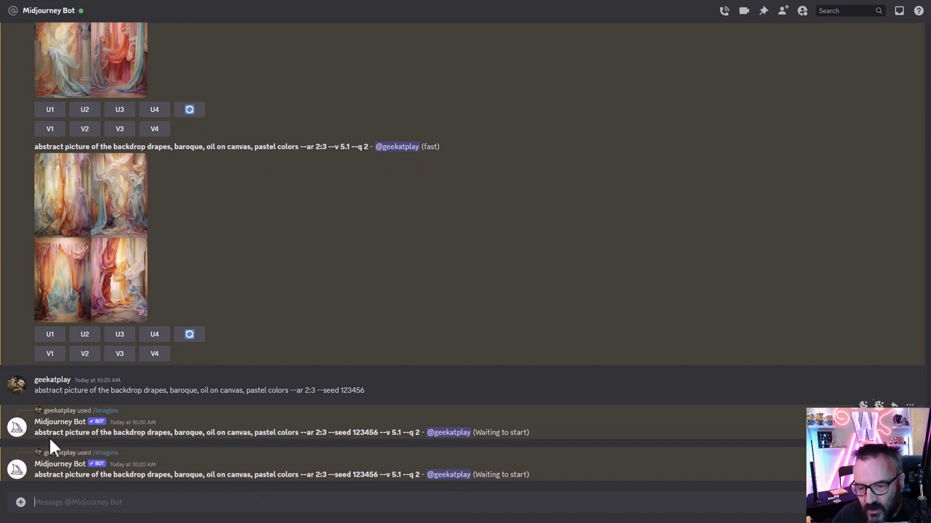
# Step: Highlight the seed 123456 in both queued prompts and compare the unseeded drapes grids with the seeded ones
pyautogui.doubleClick(365, 432)
pyautogui.click(361, 471)
pyautogui.doubleClick(361, 474)
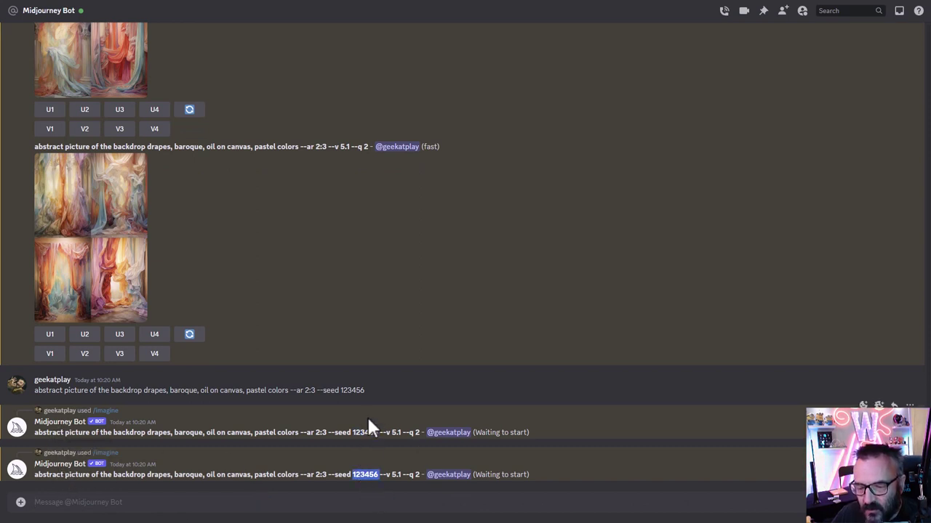
pyautogui.scroll(5, 266, 324)
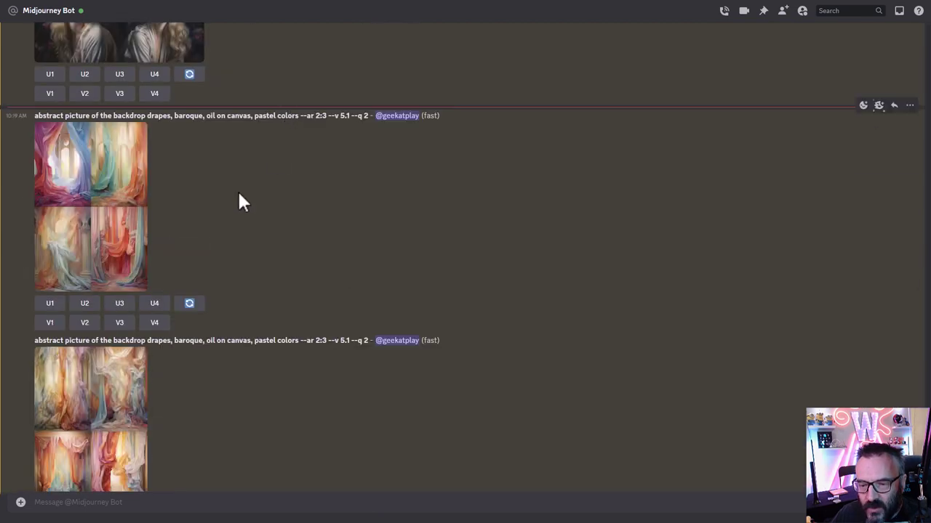
pyautogui.scroll(-3, 218, 189)
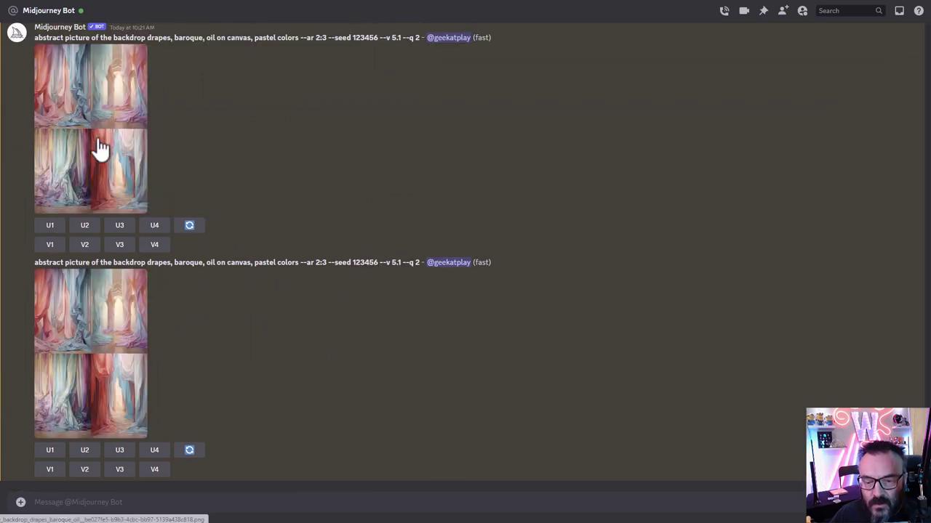
# Step: Enlarge each of the two seeded backdrop drapes grids in turn to compare them
pyautogui.click(95, 359)
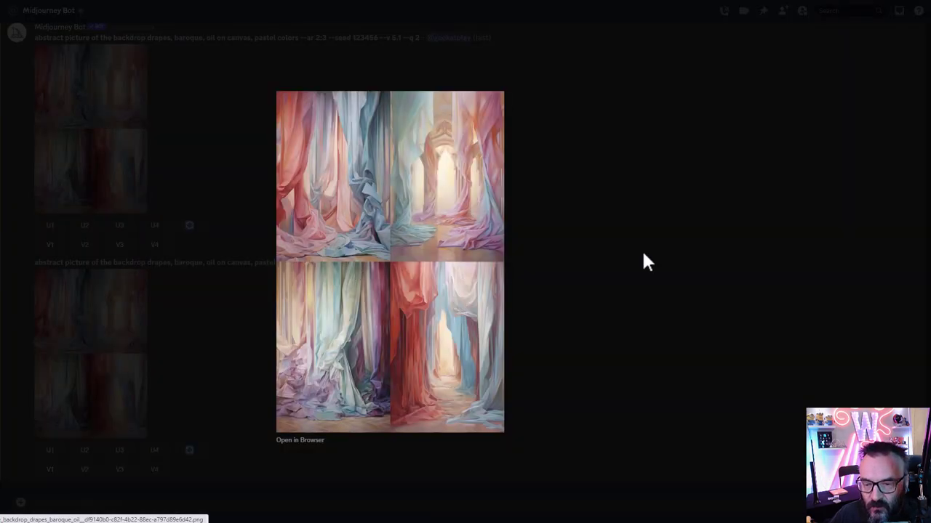
pyautogui.click(652, 291)
pyautogui.click(38, 129)
pyautogui.click(607, 193)
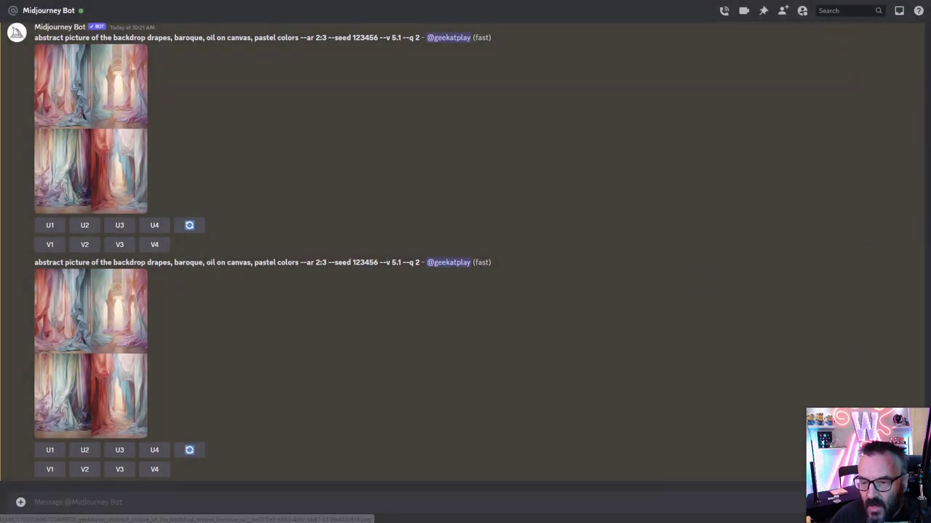
# Step: Find the earlier 8:50 AM backdrop drapes grid in the chat history and copy its prompt through --seed 123456
pyautogui.scroll(20, 465, 254)
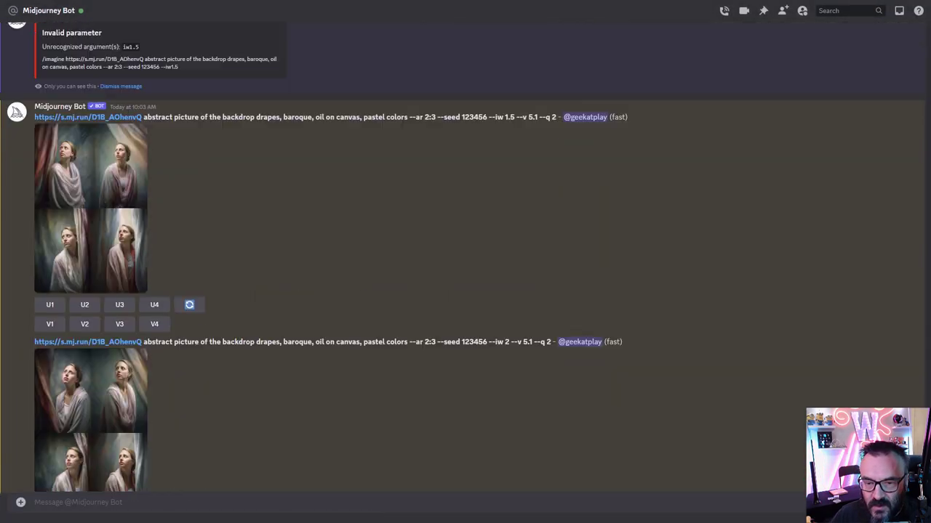
pyautogui.scroll(15, 902, 378)
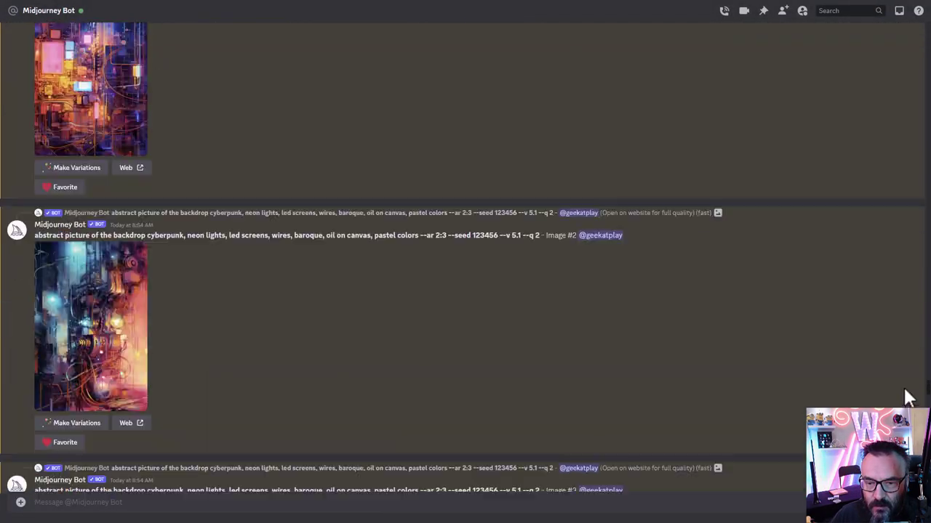
pyautogui.scroll(15, 899, 367)
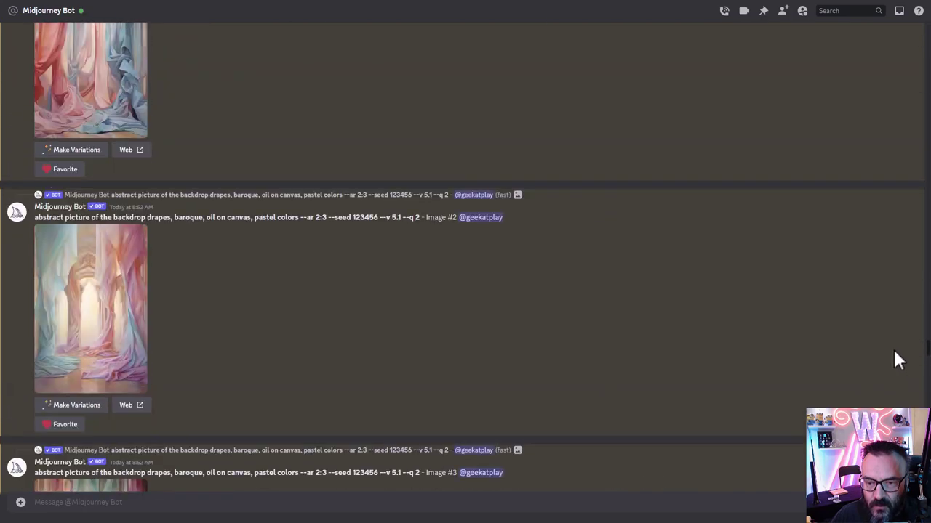
pyautogui.scroll(1, 887, 334)
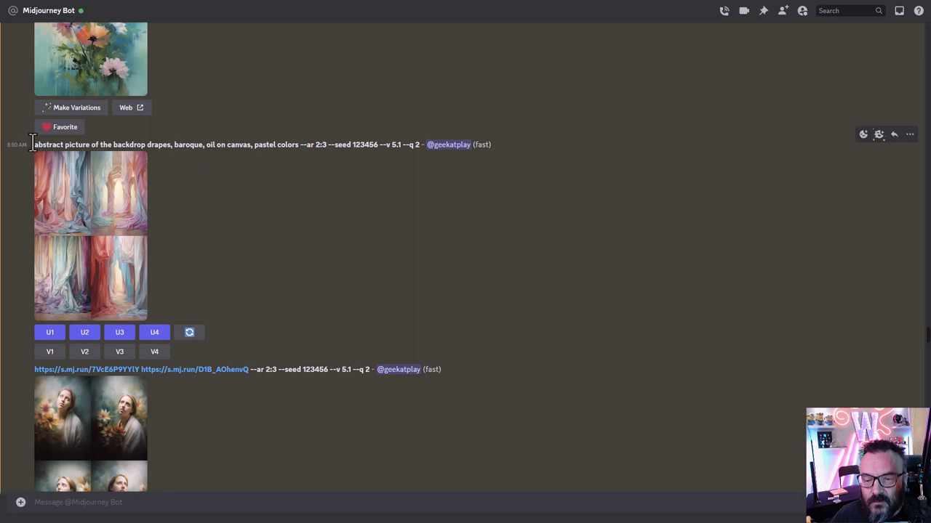
pyautogui.moveTo(32, 142); pyautogui.dragTo(379, 144)
pyautogui.hotkey('ctrl', 'c')
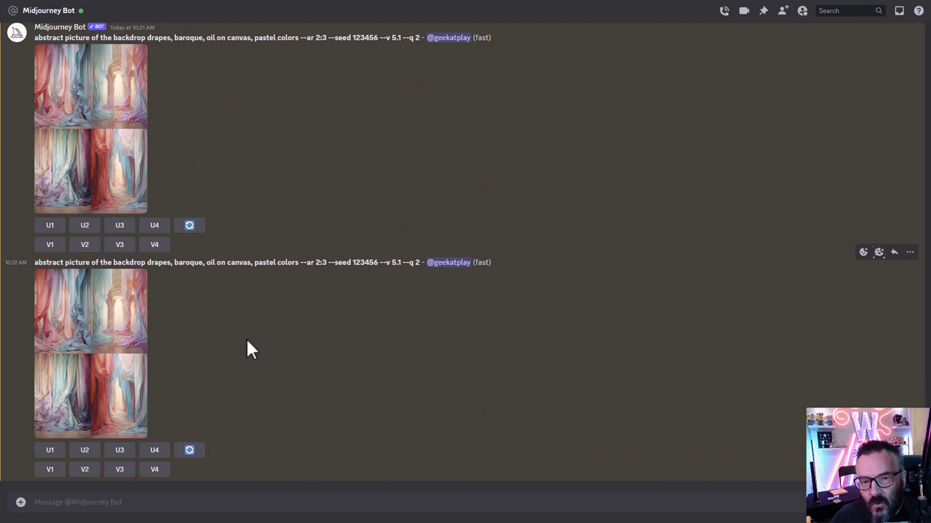
# Step: Use /imagine to generate "abstract picture of a backdrop drapes, baroque, oil on canvas, pastel colors --ar 2:3 --seed 123456", replacing "the" with "a" in the copied prompt
pyautogui.click(339, 507)
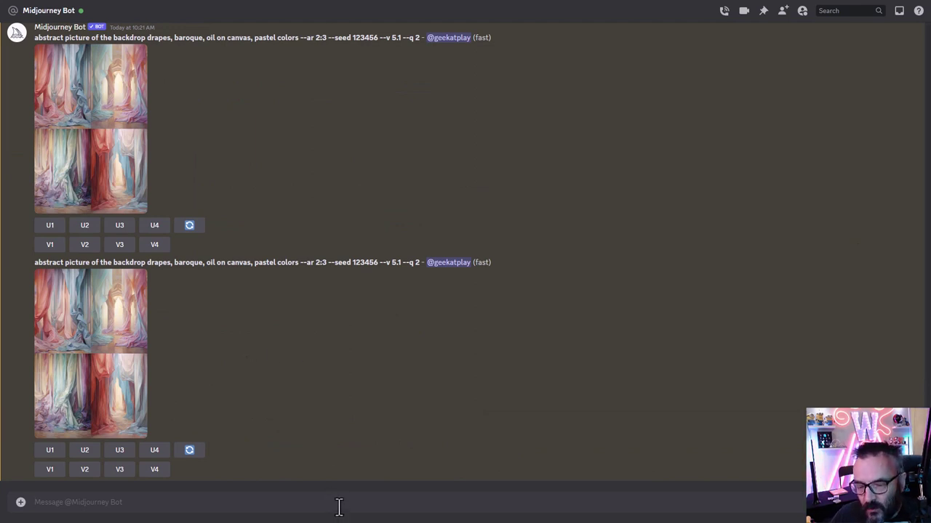
pyautogui.write('/imagine prompt')
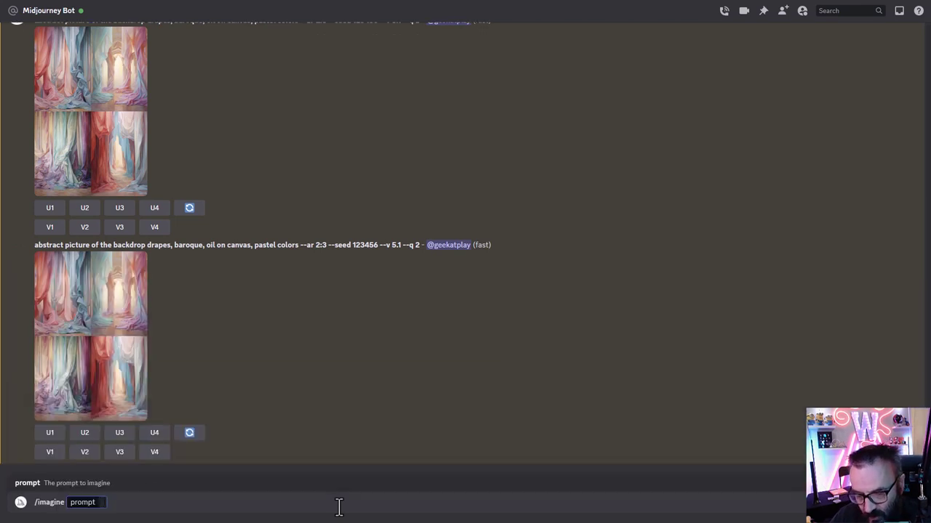
pyautogui.hotkey('ctrl', 'v')
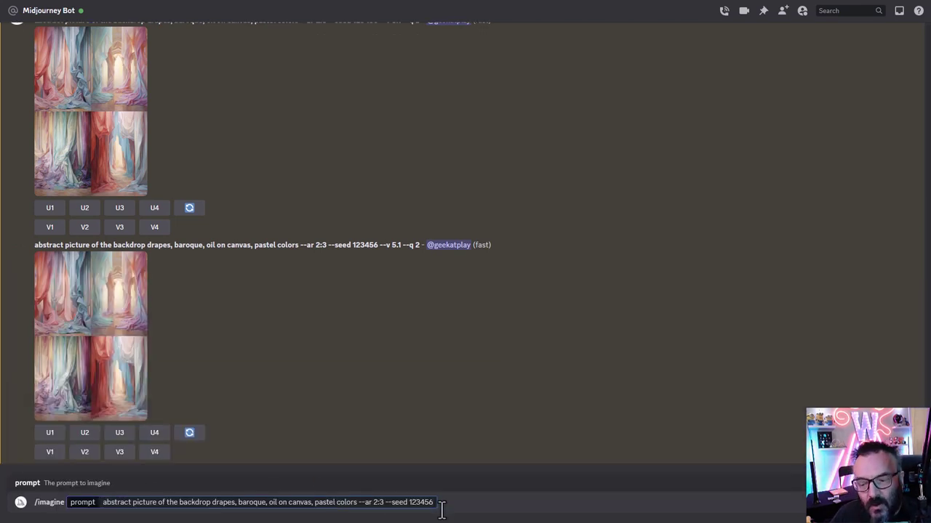
pyautogui.doubleClick(172, 502)
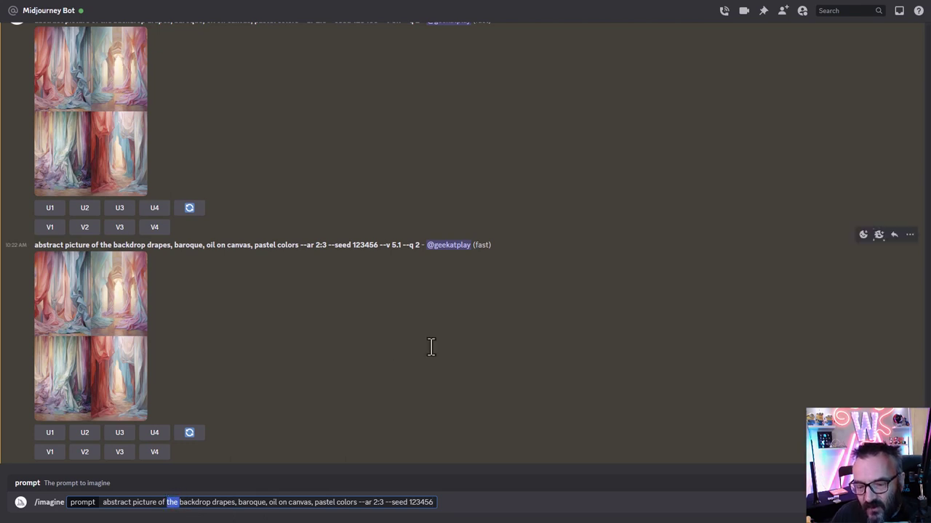
pyautogui.write('a')
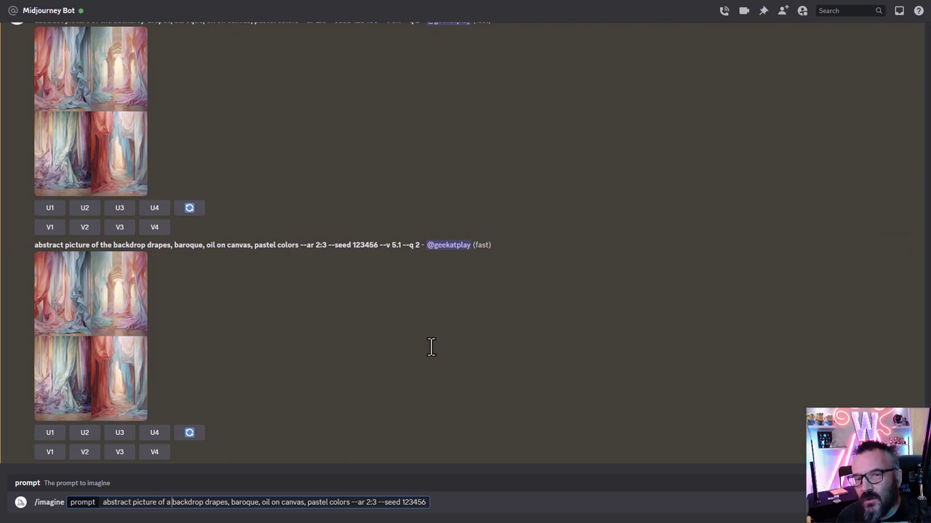
pyautogui.press('Return')
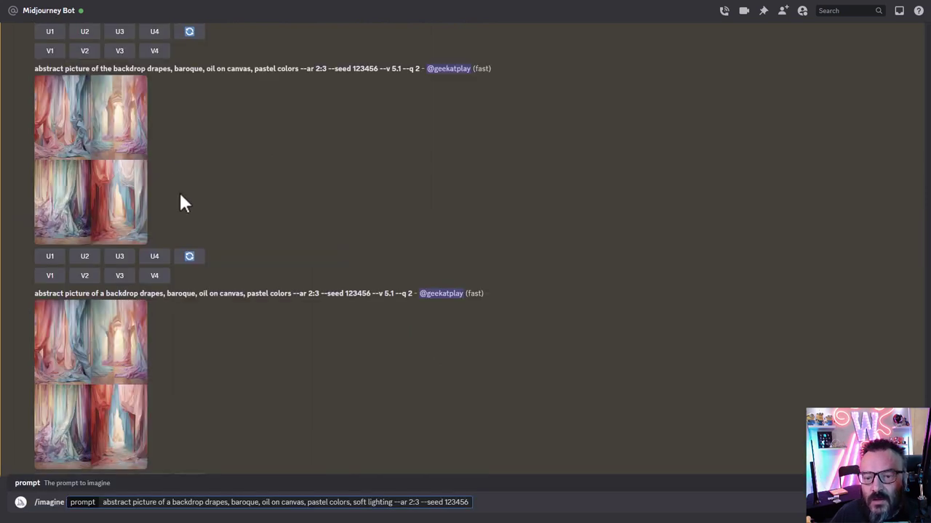
# Step: Compare the enlarged grid from the "a backdrop drapes" prompt with the enlarged grid from the "the backdrop drapes" prompt
pyautogui.scroll(-1, 27, 293)
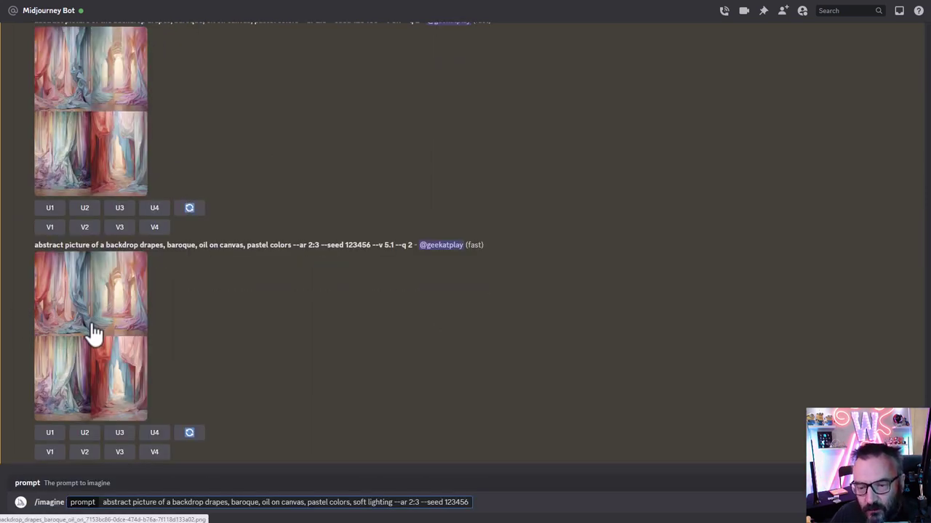
pyautogui.click(100, 358)
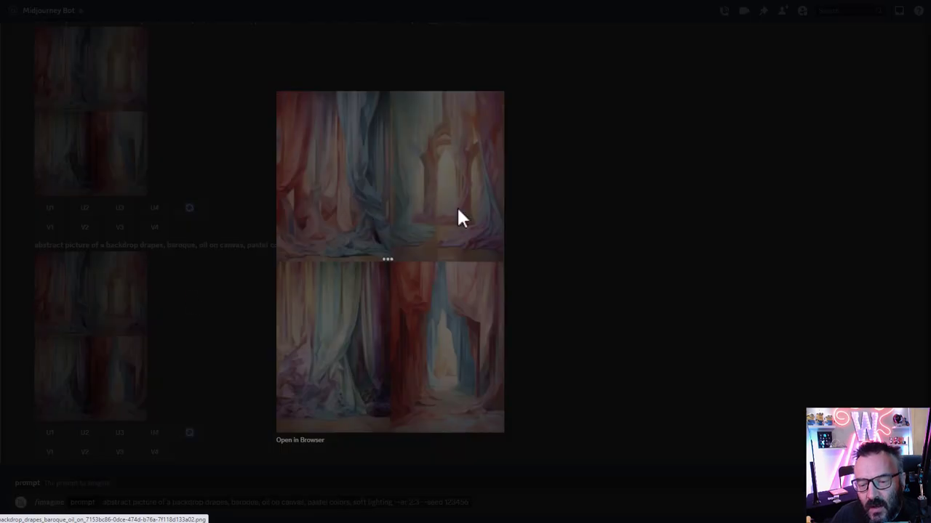
pyautogui.click(512, 237)
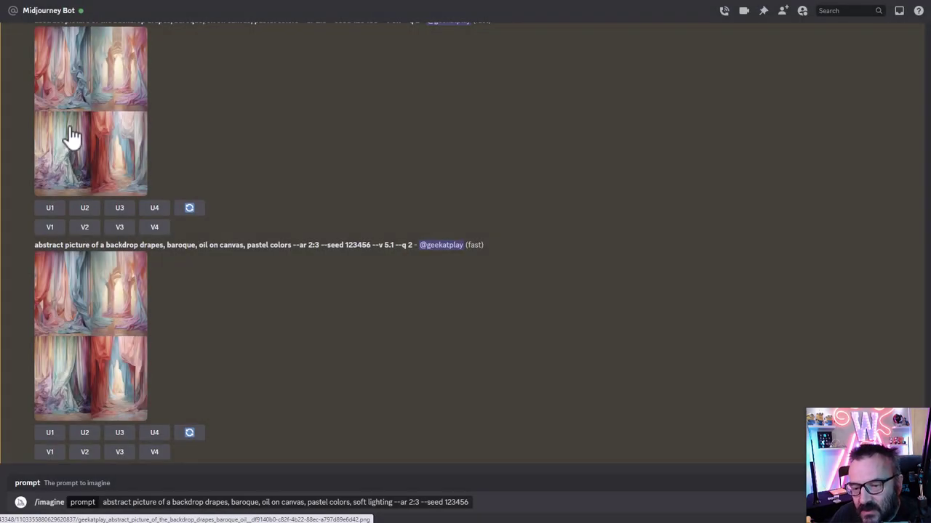
pyautogui.click(68, 135)
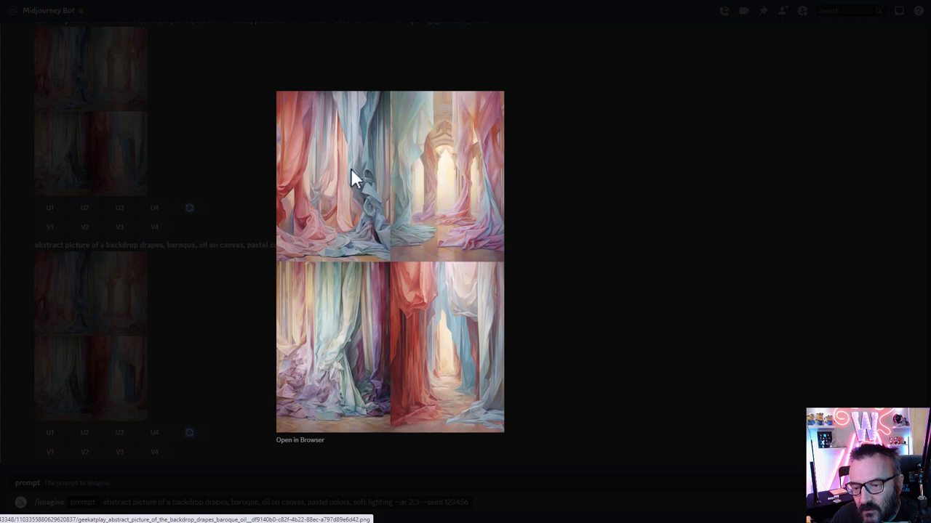
pyautogui.click(519, 202)
pyautogui.click(62, 328)
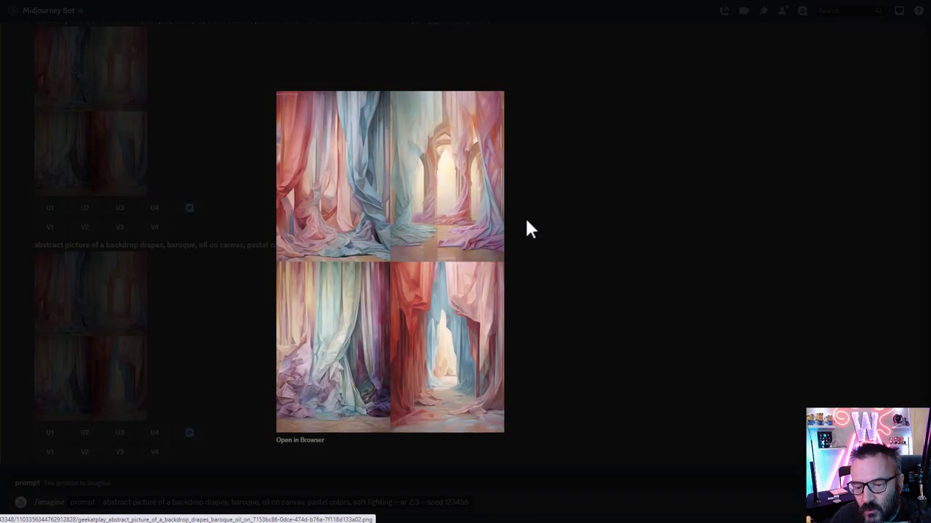
pyautogui.click(573, 242)
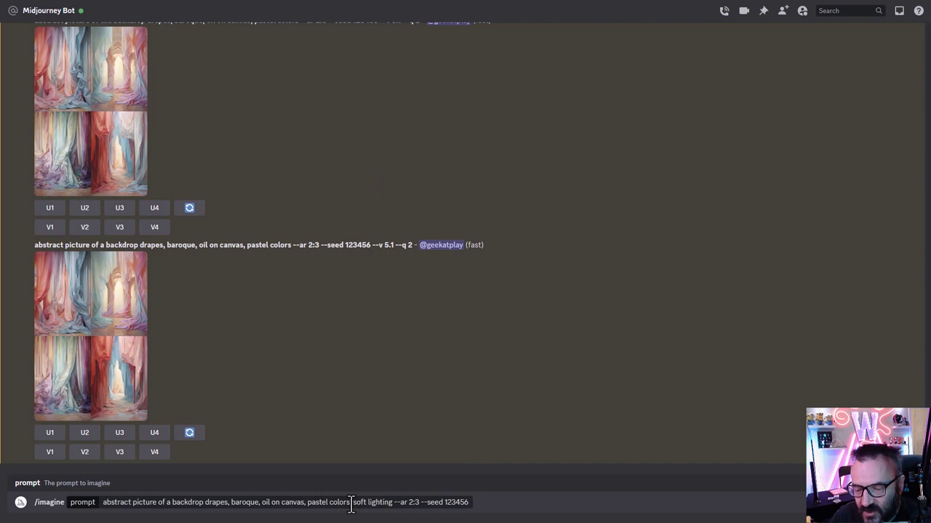
# Step: Change "a" to "the" in the pending drapes prompt with "soft lighting" and generate it with --ar 2:3 --seed 123456
pyautogui.moveTo(352, 505); pyautogui.dragTo(395, 506)
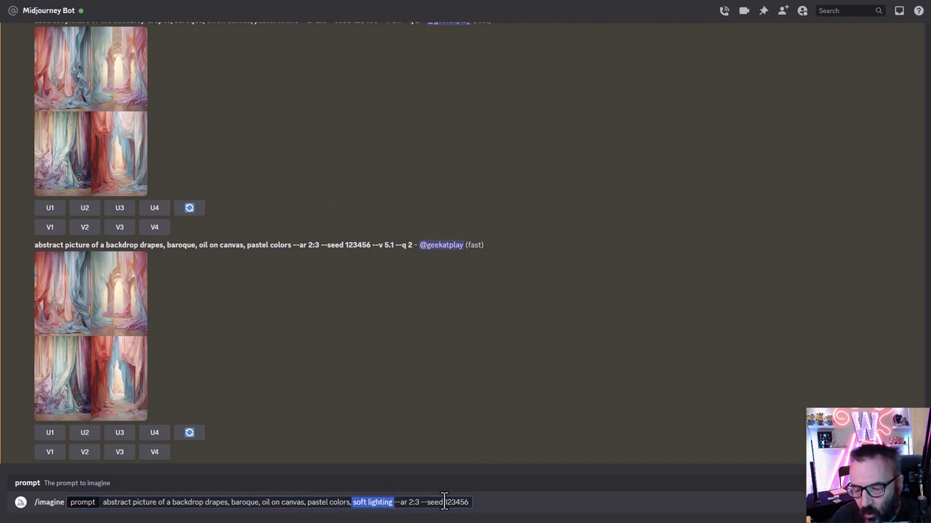
pyautogui.click(331, 503)
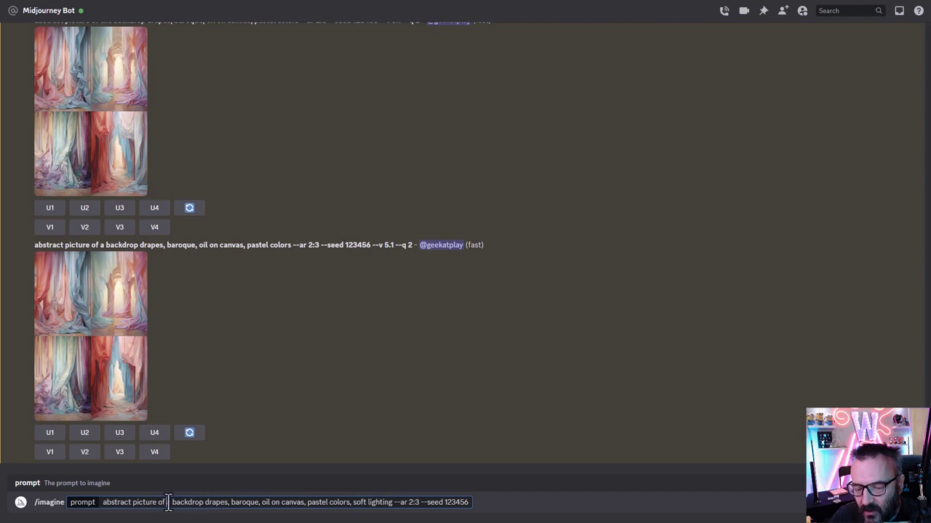
pyautogui.write('the')
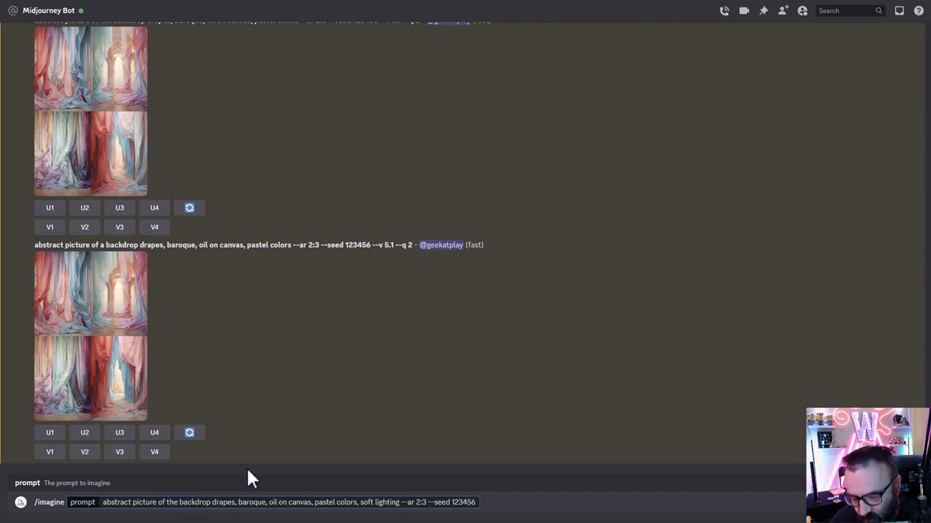
pyautogui.click(477, 501)
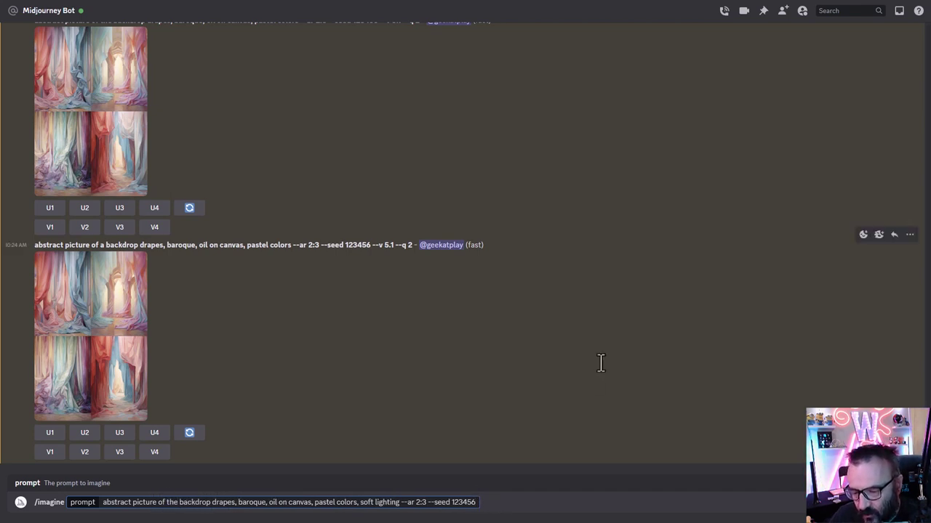
pyautogui.press('Return')
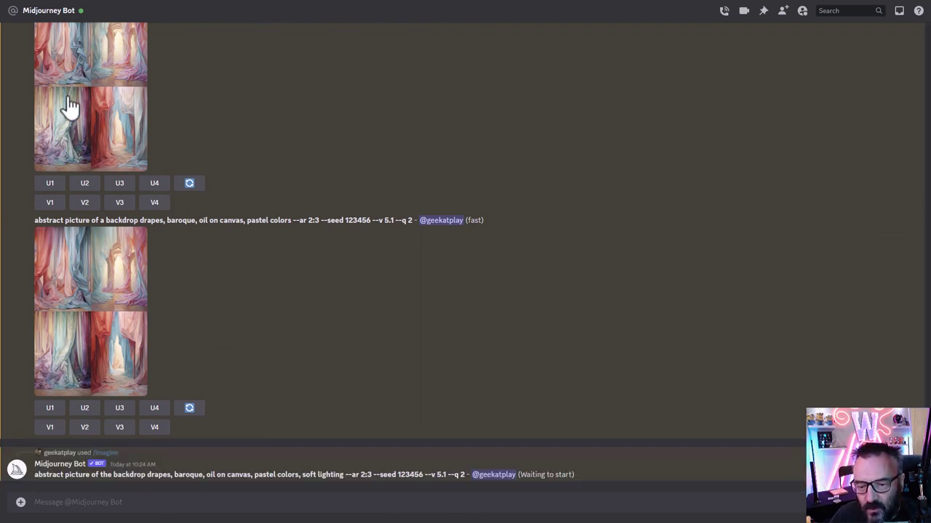
# Step: Upscale the first image of both the "the backdrop drapes" grid and the "a backdrop drapes" grid
pyautogui.click(49, 185)
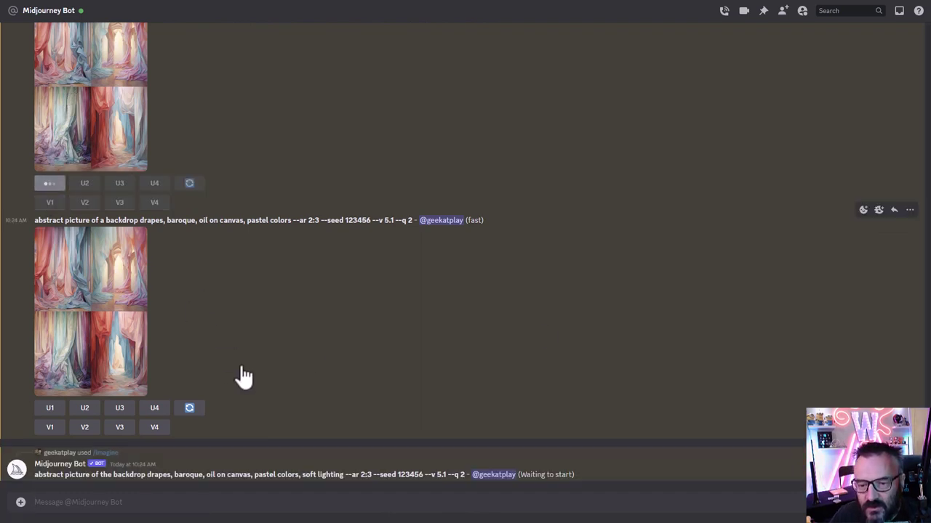
pyautogui.click(52, 367)
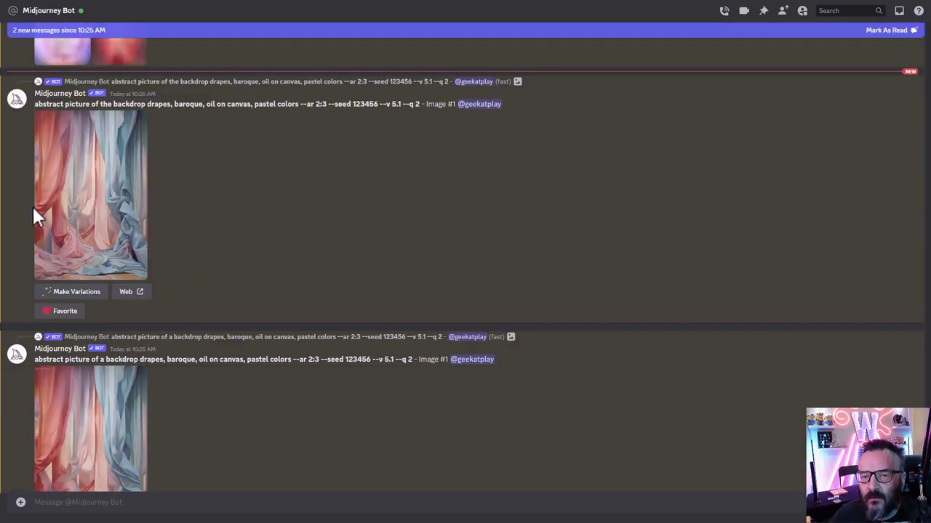
# Step: Compare the two upscaled drapes images at enlarged size, then check the soft lighting grid above them
pyautogui.click(75, 192)
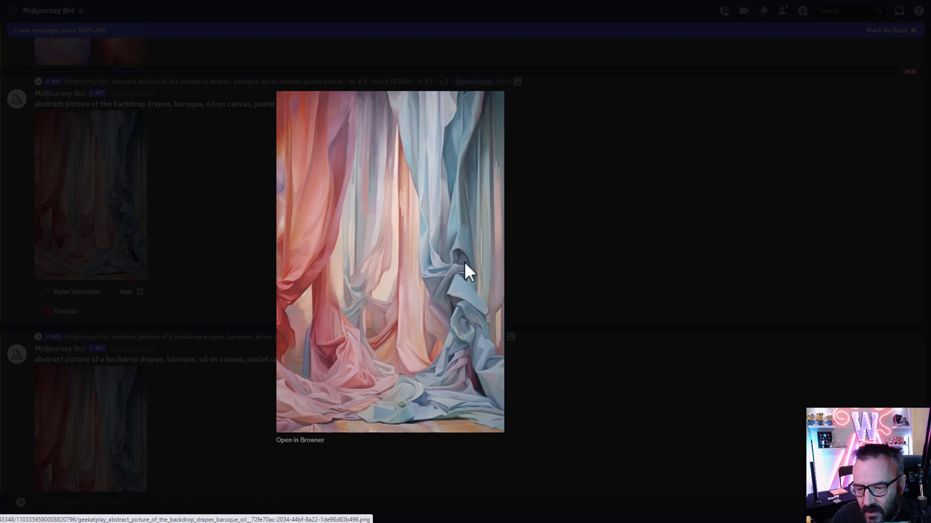
pyautogui.click(645, 267)
pyautogui.click(105, 402)
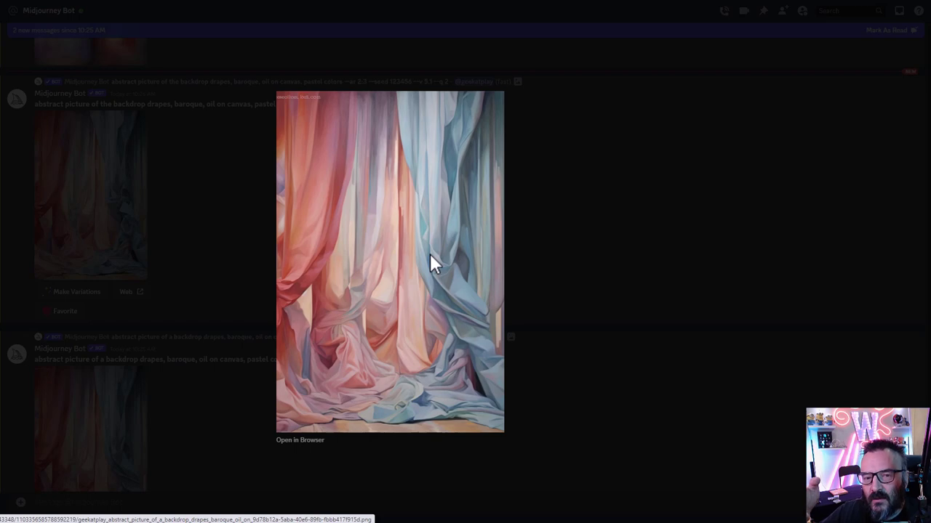
pyautogui.click(676, 258)
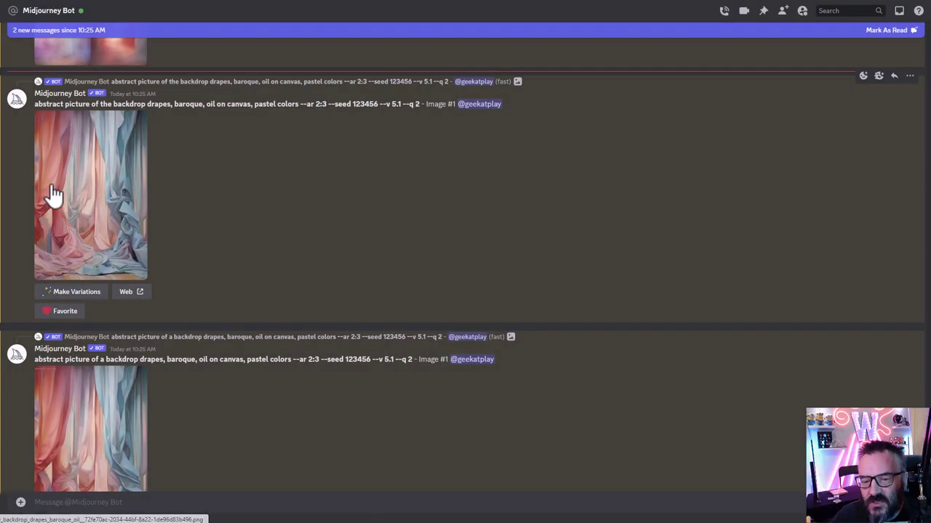
pyautogui.click(53, 195)
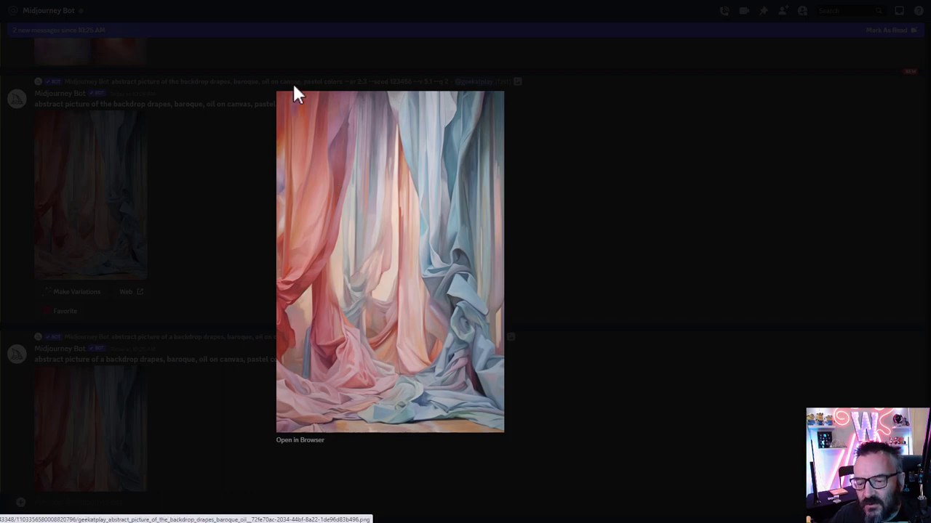
pyautogui.click(264, 342)
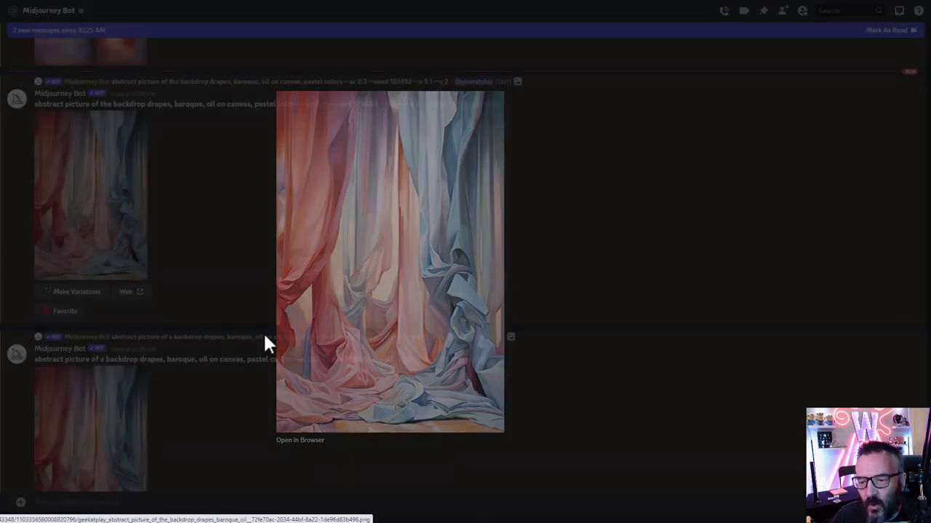
pyautogui.click(62, 435)
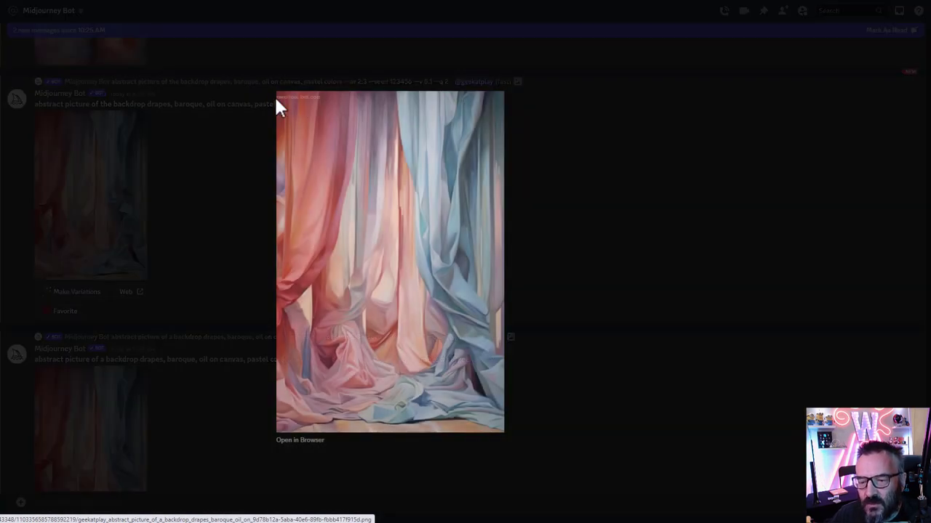
pyautogui.click(610, 233)
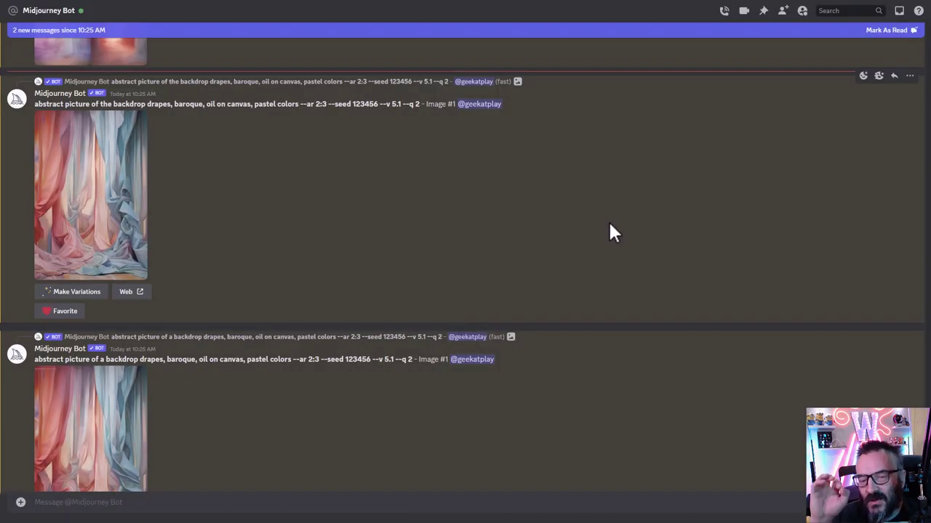
pyautogui.scroll(1, 327, 262)
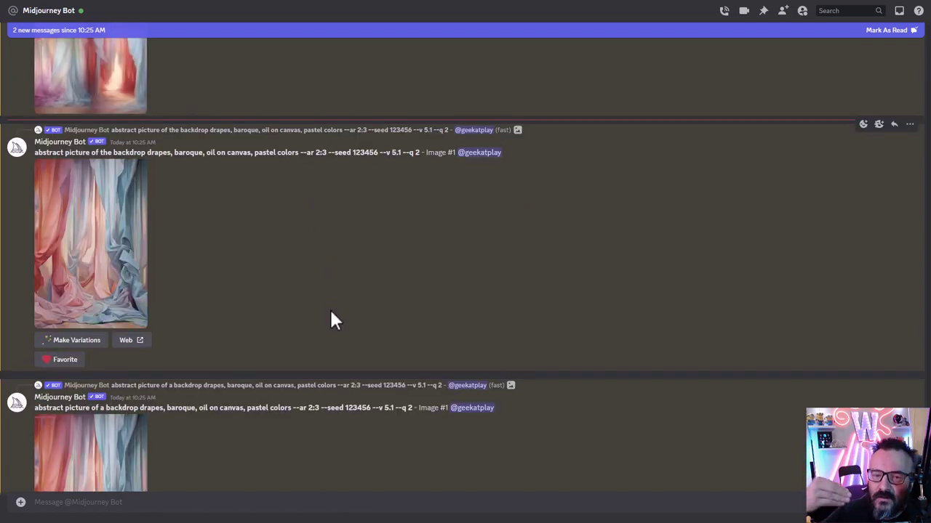
pyautogui.scroll(4, 313, 306)
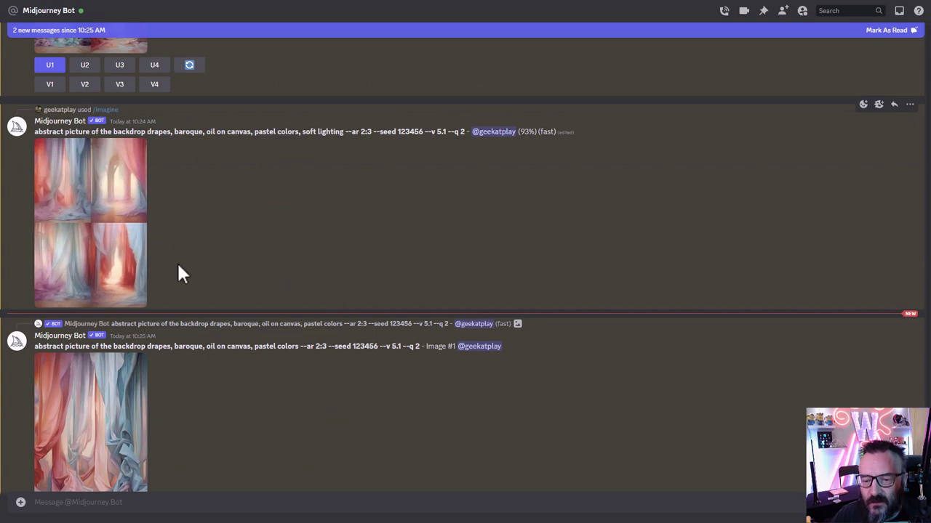
# Step: Compare the enlarged "soft lighting" drapes grid with the enlarged "a backdrop drapes" grid made with the same seed
pyautogui.scroll(4, 178, 272)
pyautogui.scroll(-2, 174, 262)
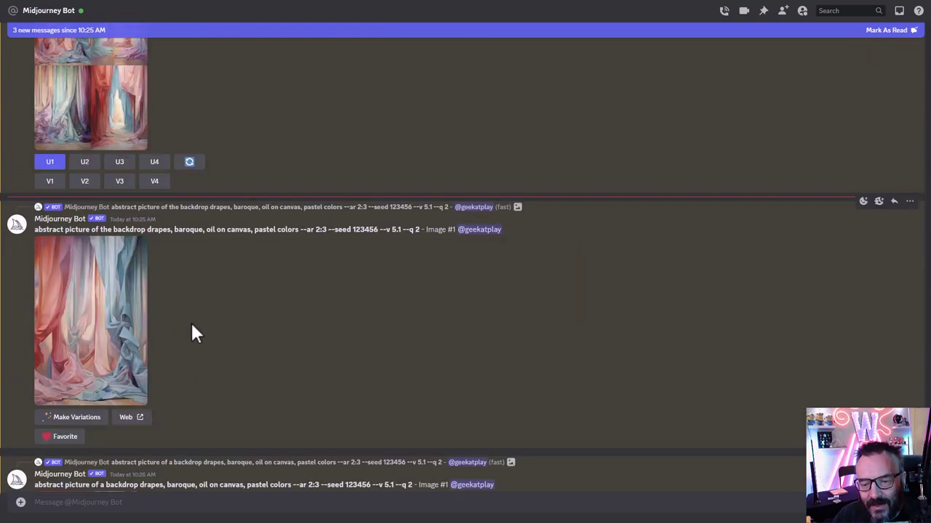
pyautogui.scroll(-9, 191, 325)
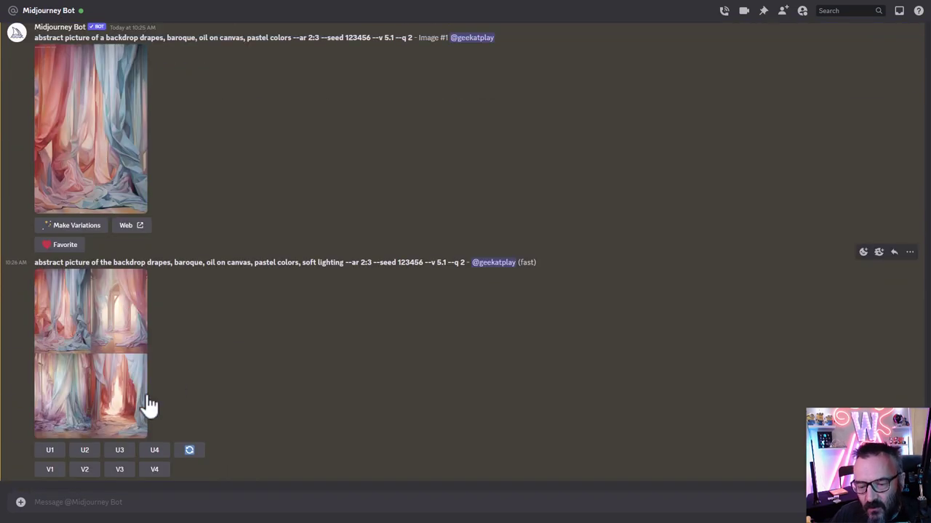
pyautogui.click(114, 401)
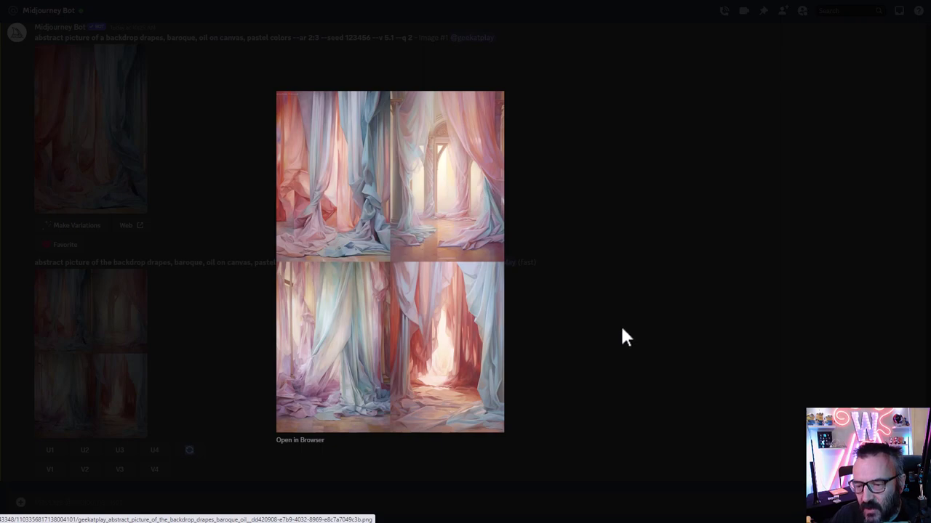
pyautogui.click(626, 337)
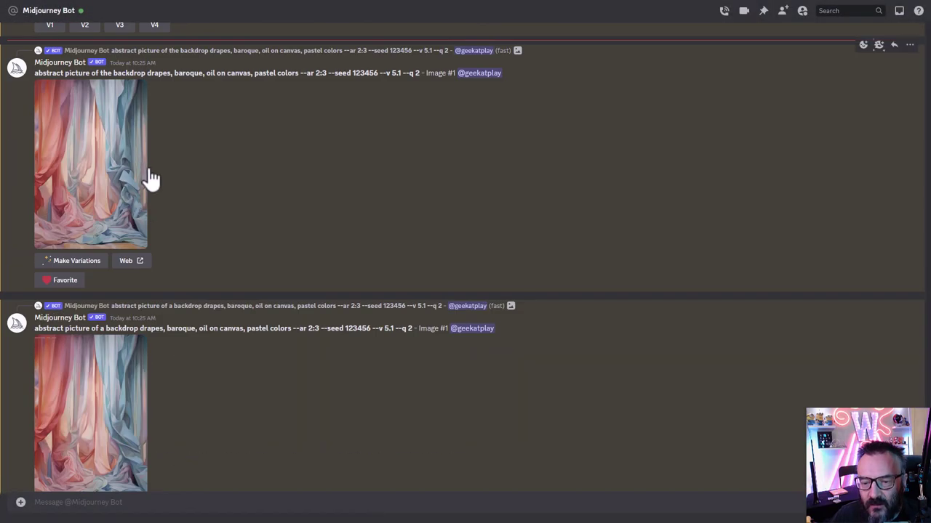
pyautogui.scroll(4, 150, 178)
pyautogui.click(93, 204)
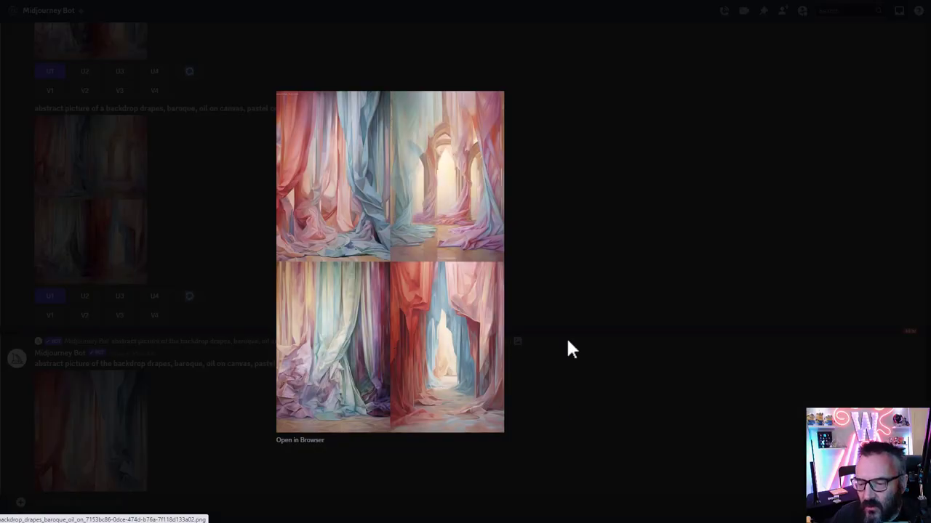
pyautogui.click(573, 264)
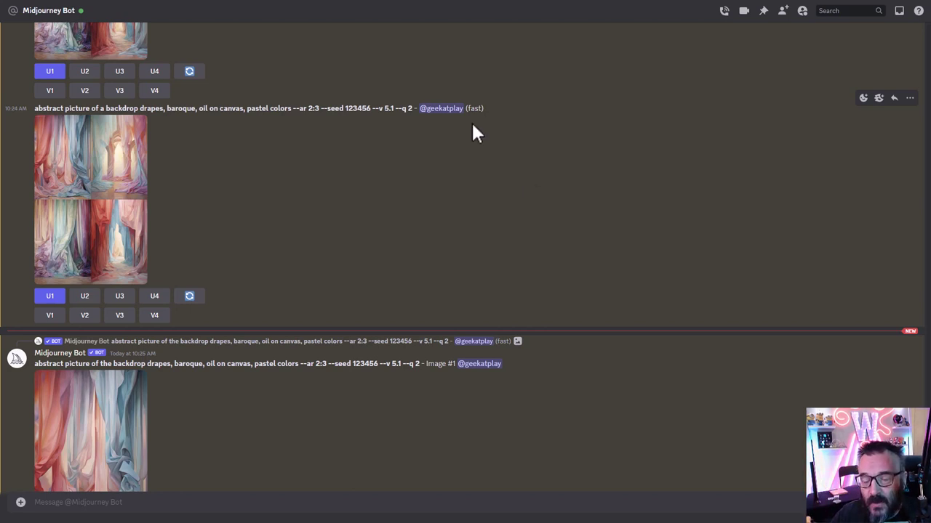
# Step: Find the uploaded portrait photo of the woman in the gray shawl earlier in the chat and copy its image address
pyautogui.scroll(2, 279, 239)
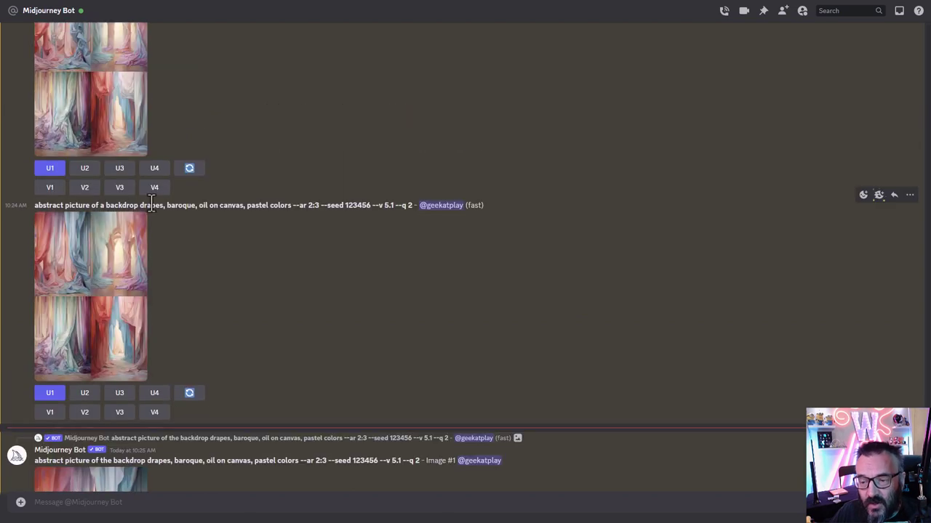
pyautogui.moveTo(35, 205); pyautogui.dragTo(398, 207)
pyautogui.scroll(15, 357, 329)
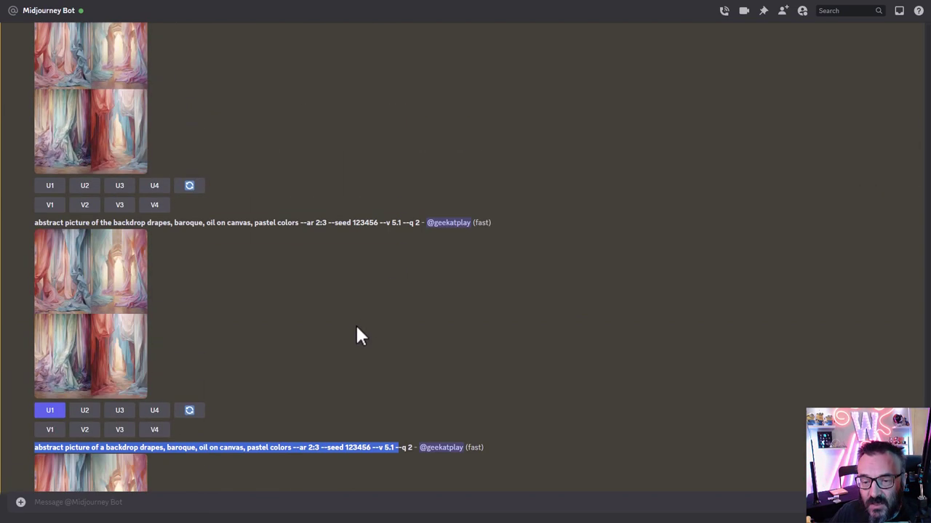
pyautogui.scroll(3, 357, 335)
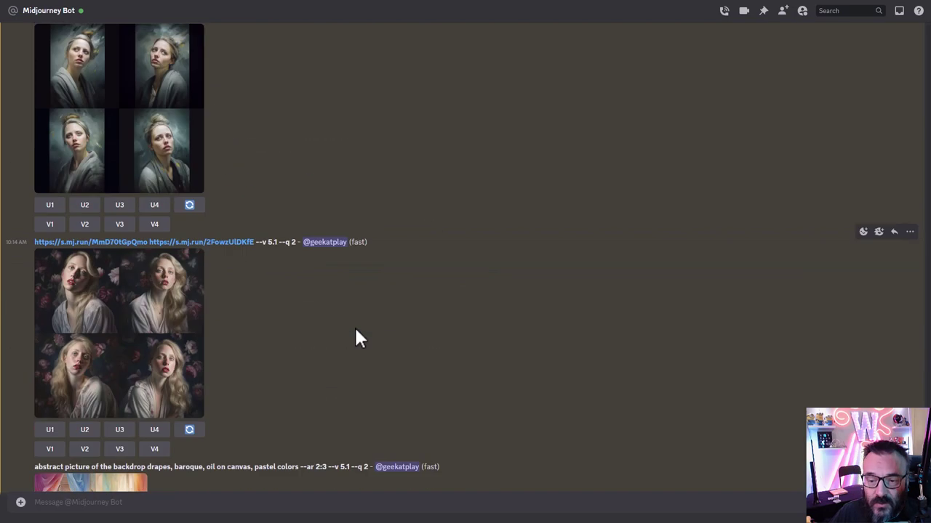
pyautogui.scroll(3, 233, 291)
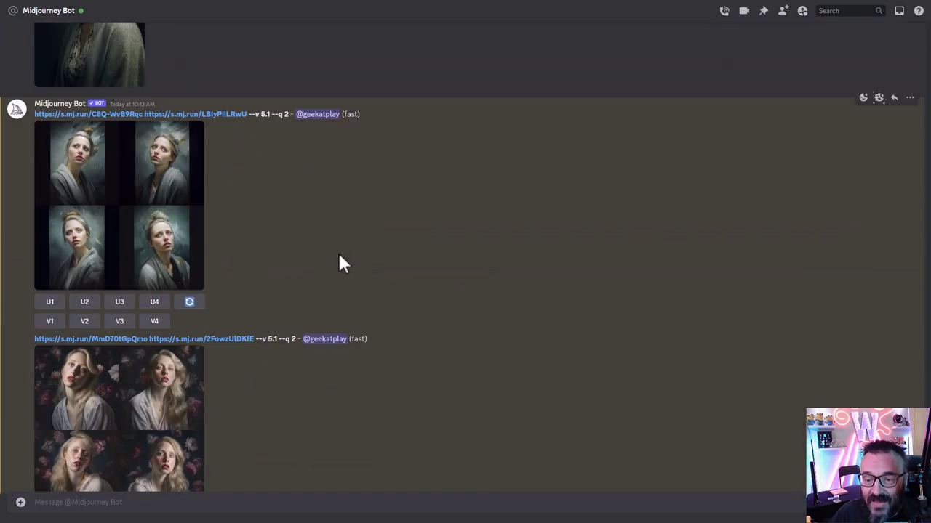
pyautogui.scroll(3, 345, 251)
pyautogui.click(92, 177)
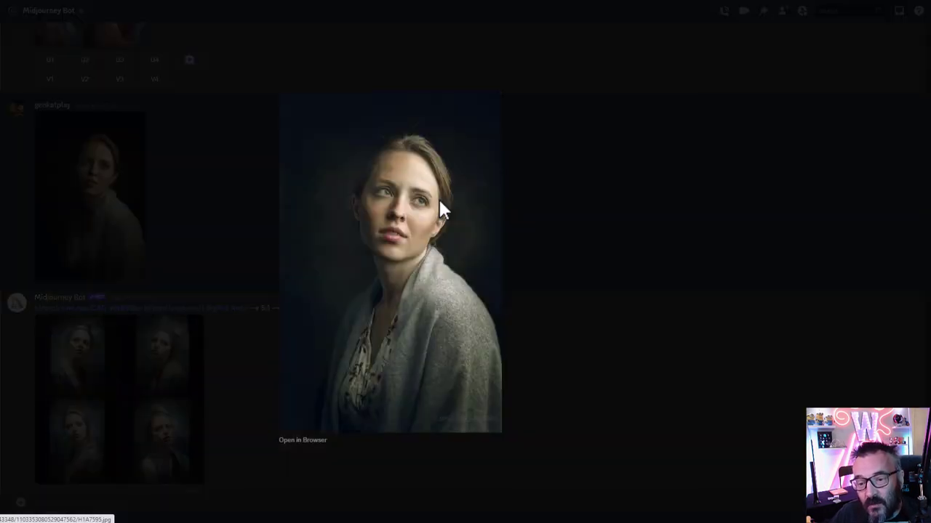
pyautogui.rightClick(401, 222)
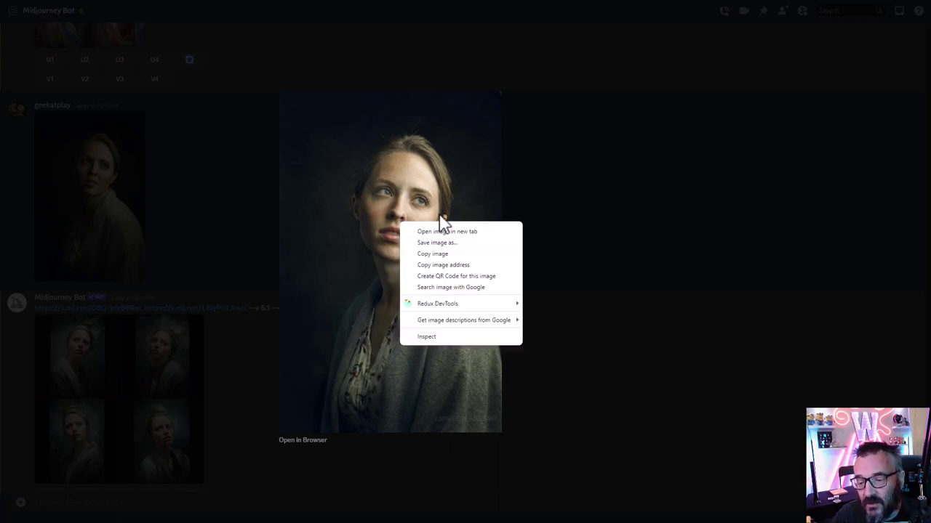
pyautogui.click(466, 265)
pyautogui.click(586, 394)
# Step: Begin an /imagine prompt with the copied address of the portrait photo
pyautogui.scroll(-5, 197, 442)
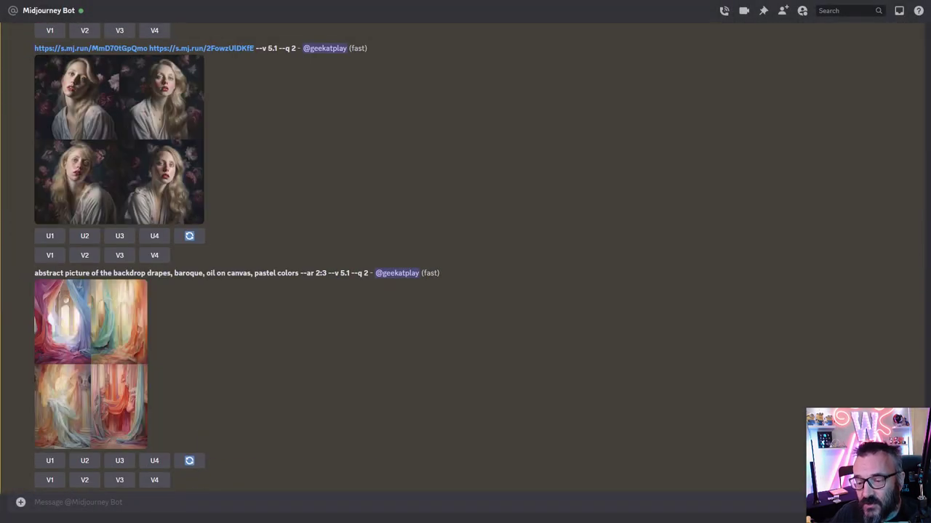
pyautogui.write('/im')
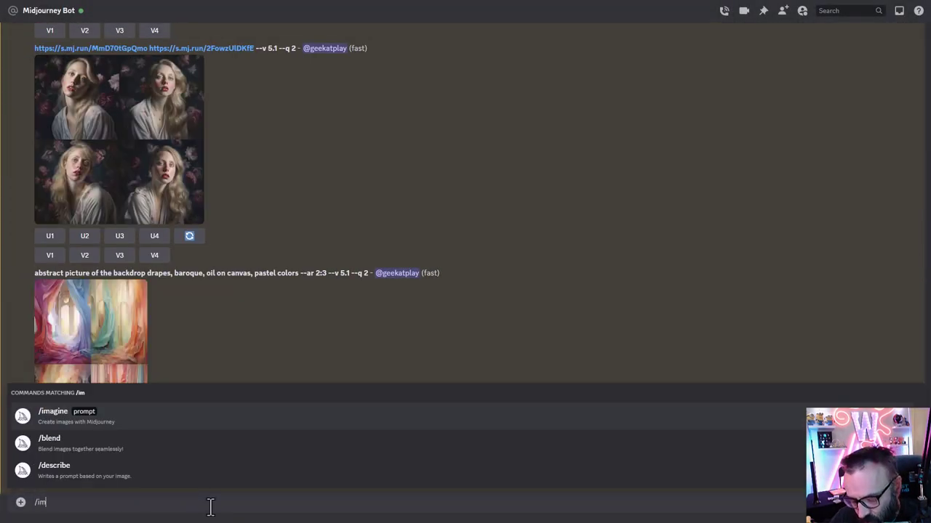
pyautogui.press('Tab')
pyautogui.hotkey('ctrl', 'v')
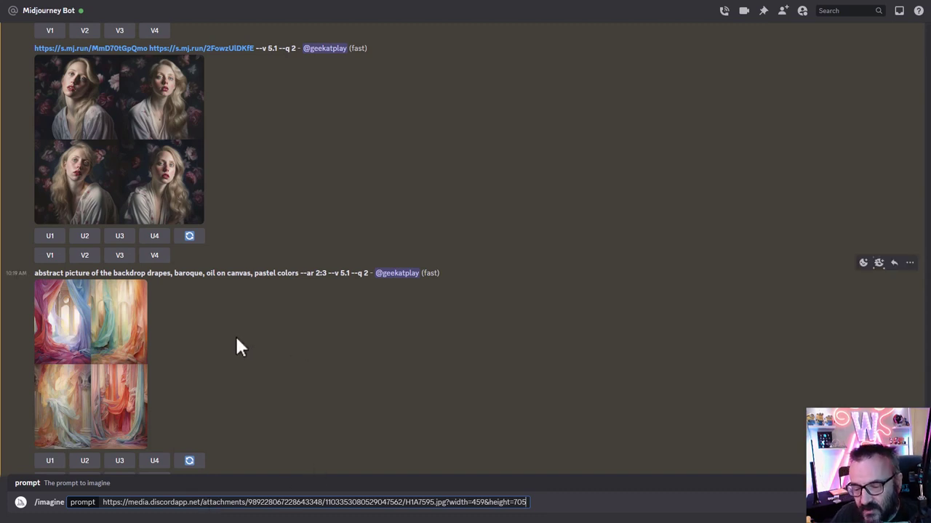
# Step: Append "abstract picture of the backdrop drapes, baroque, oil on canvas, pastel colors --ar 2:3" from the earlier prompt and generate the image
pyautogui.moveTo(33, 275); pyautogui.dragTo(327, 274)
pyautogui.hotkey('ctrl', 'c')
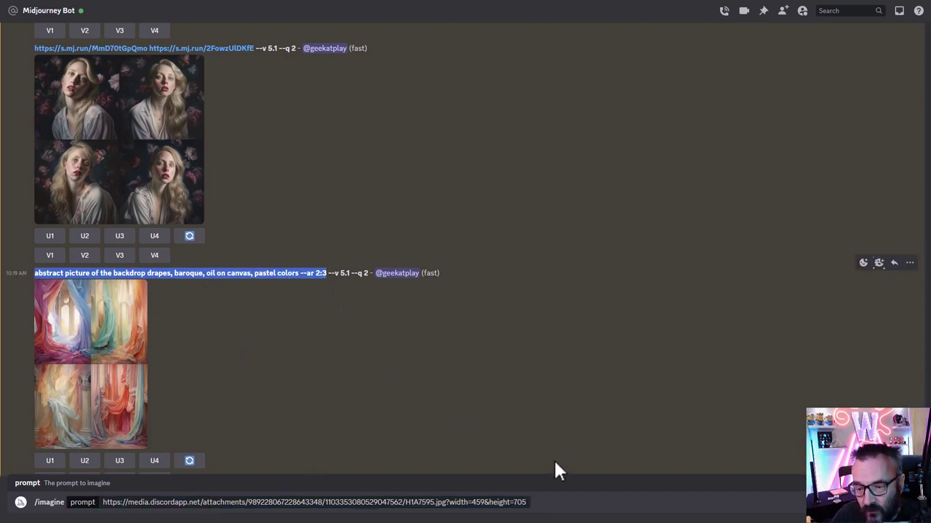
pyautogui.click(536, 502)
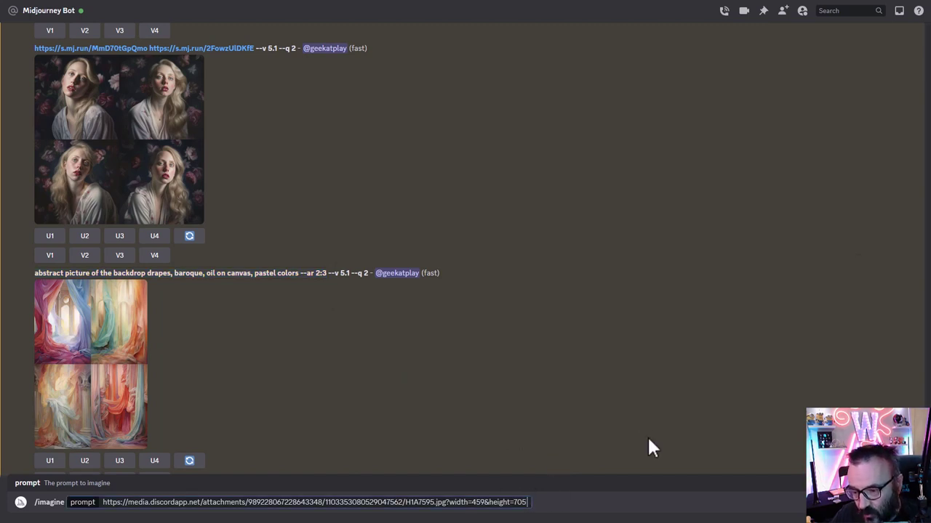
pyautogui.hotkey('ctrl', 'v')
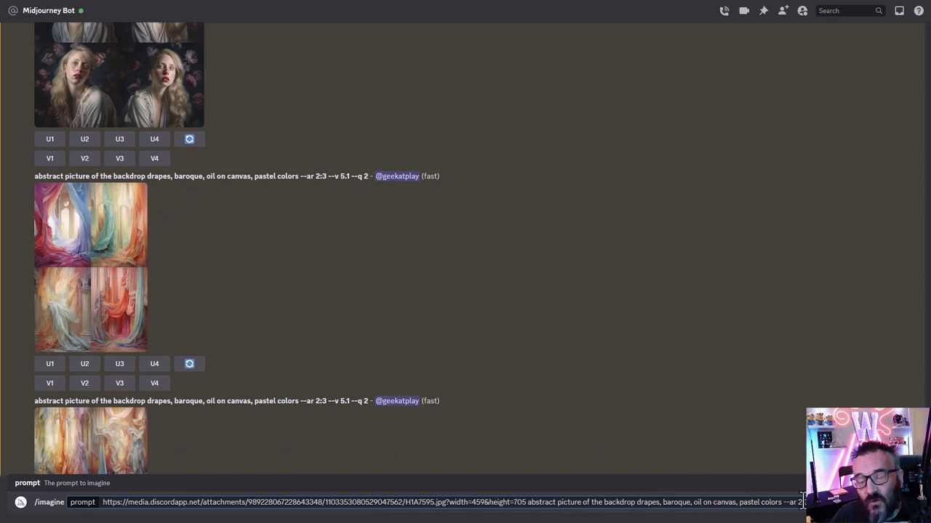
pyautogui.press('Return')
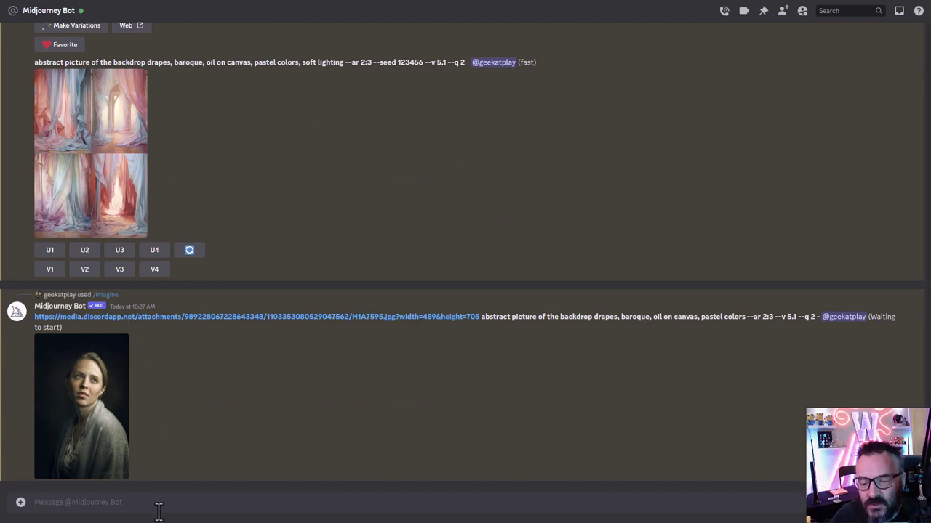
# Step: Prepare another /imagine prompt by copying the running job's shortened portrait link, drapes description and --ar 2:3
pyautogui.write('/')
pyautogui.press('Return')
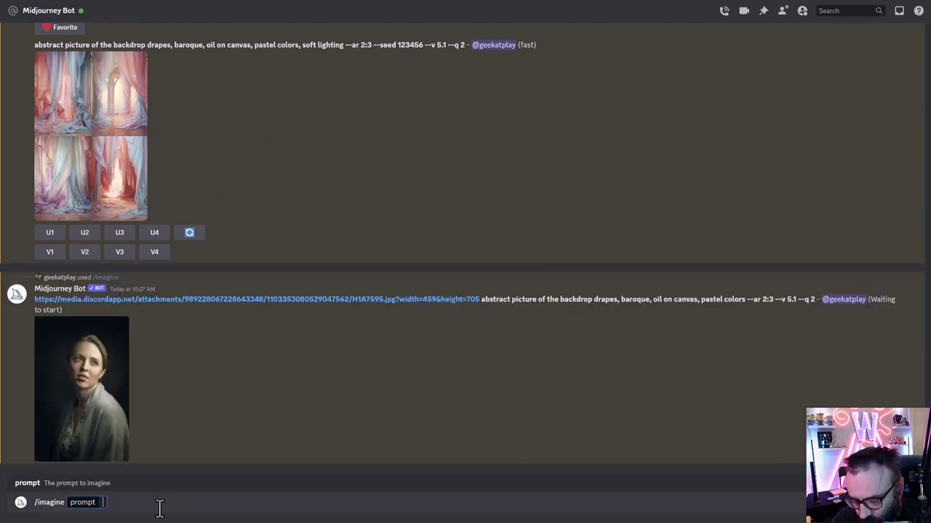
pyautogui.hotkey('ctrl', 'v')
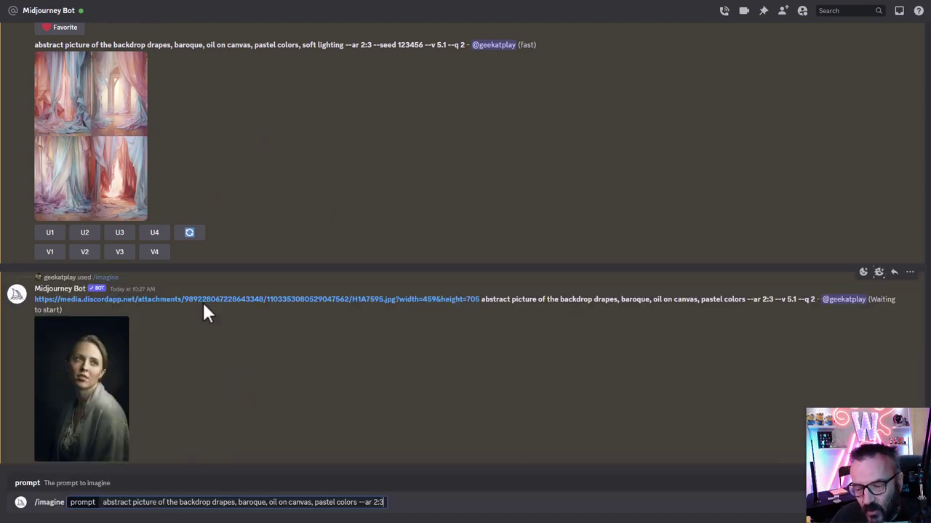
pyautogui.moveTo(34, 299); pyautogui.dragTo(478, 301)
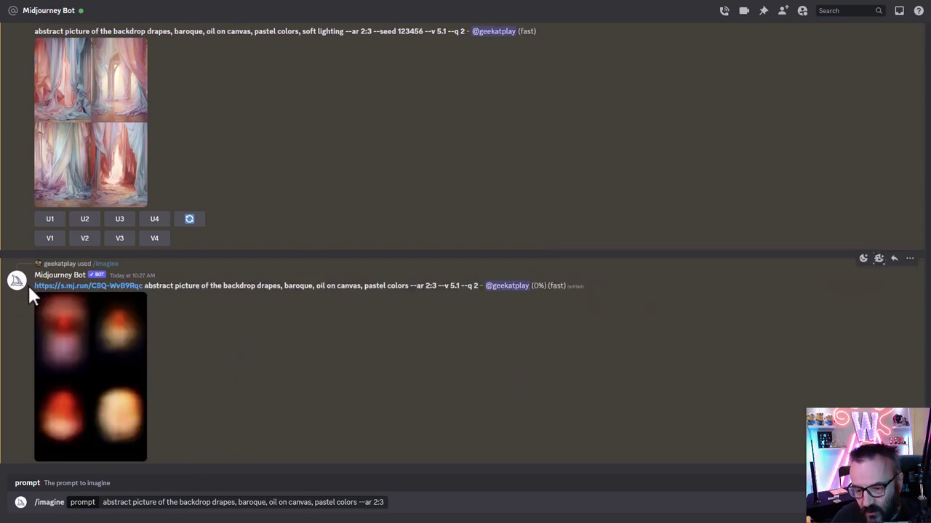
pyautogui.moveTo(32, 285); pyautogui.dragTo(435, 285)
pyautogui.hotkey('ctrl', 'c')
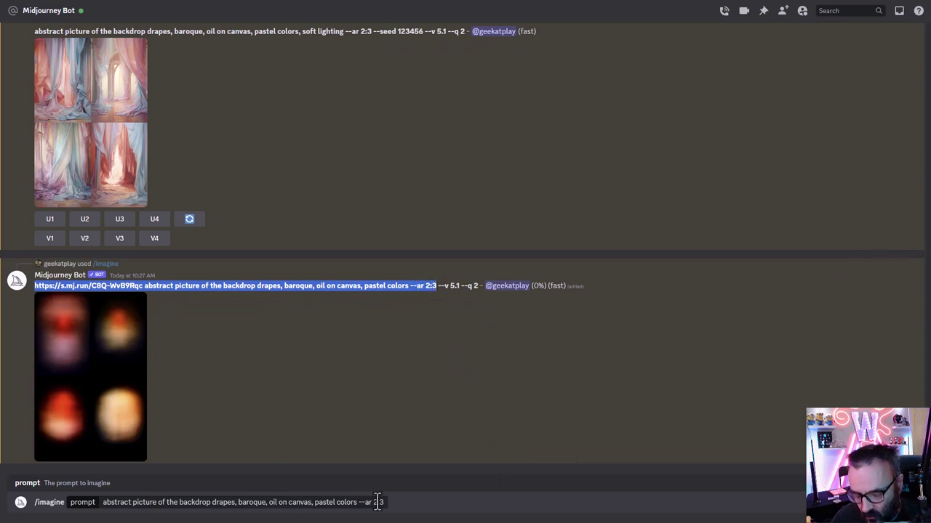
pyautogui.moveTo(382, 503); pyautogui.dragTo(102, 503)
pyautogui.hotkey('ctrl', 'v')
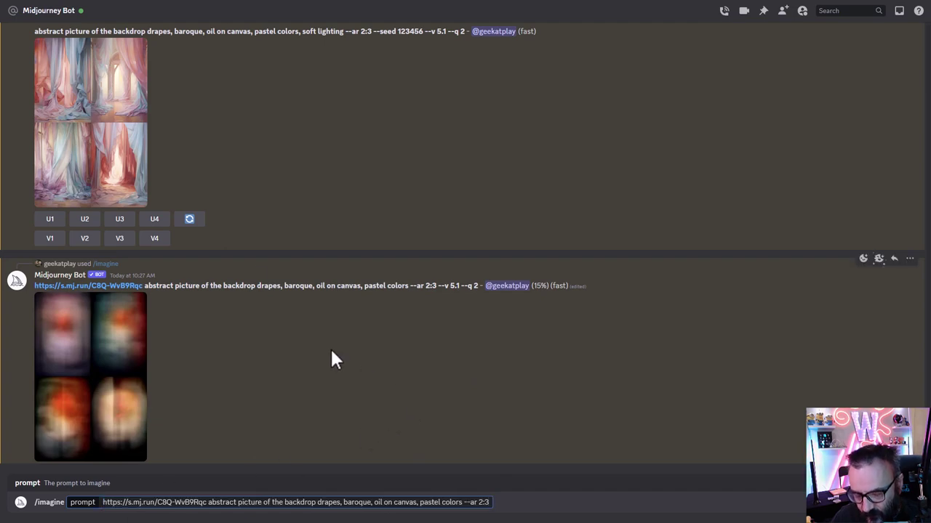
# Step: Find the upscaled "the backdrop drapes" Image #1 and copy its image address
pyautogui.scroll(10, 230, 221)
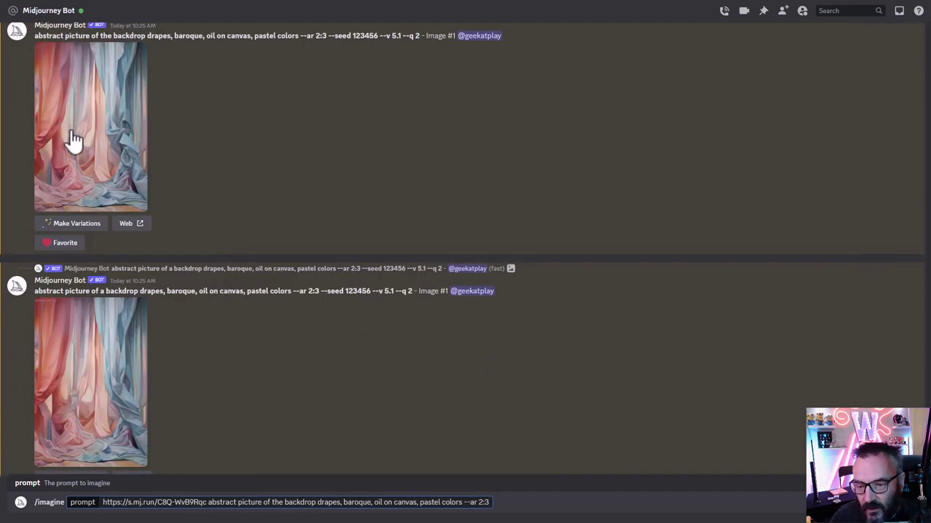
pyautogui.scroll(15, 256, 196)
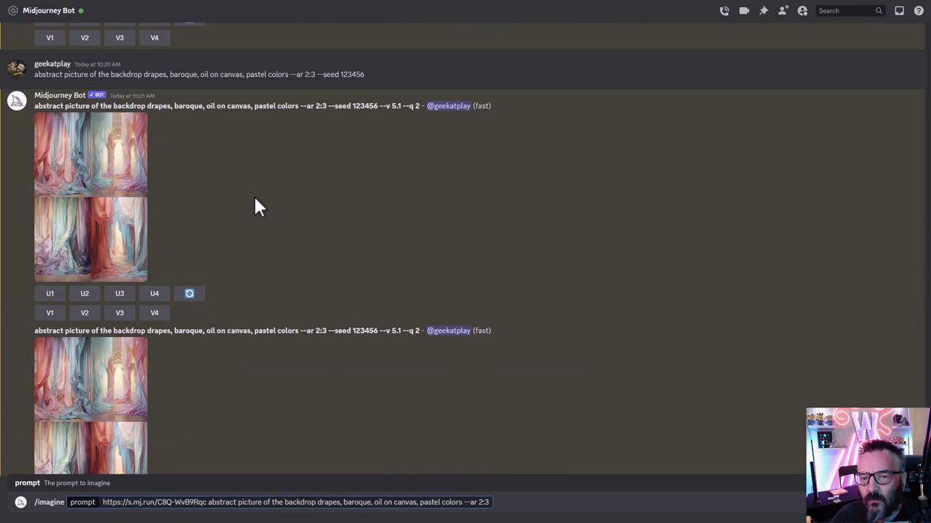
pyautogui.scroll(-5, 254, 200)
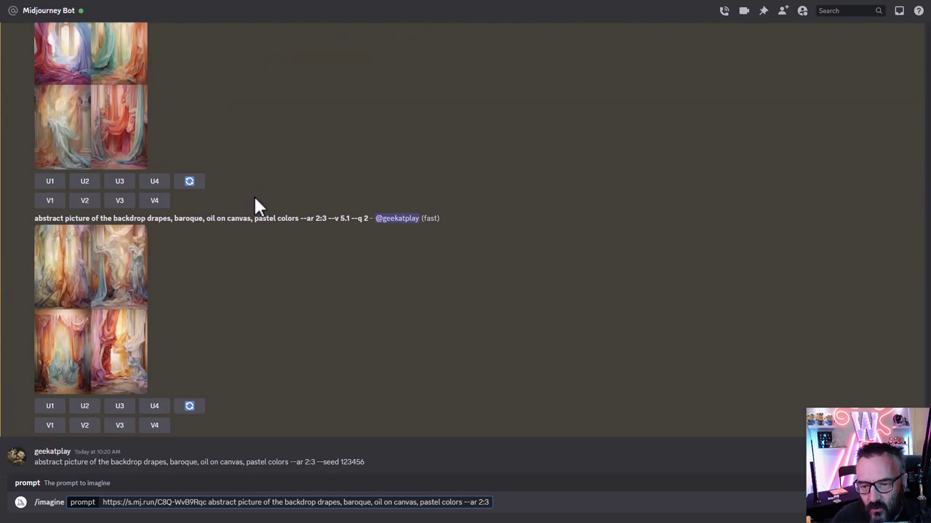
pyautogui.scroll(-15, 299, 211)
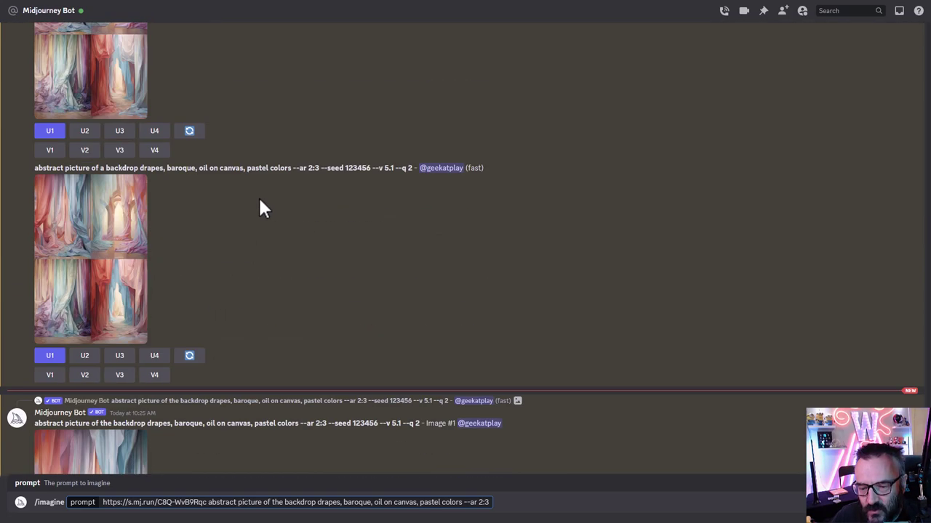
pyautogui.click(108, 173)
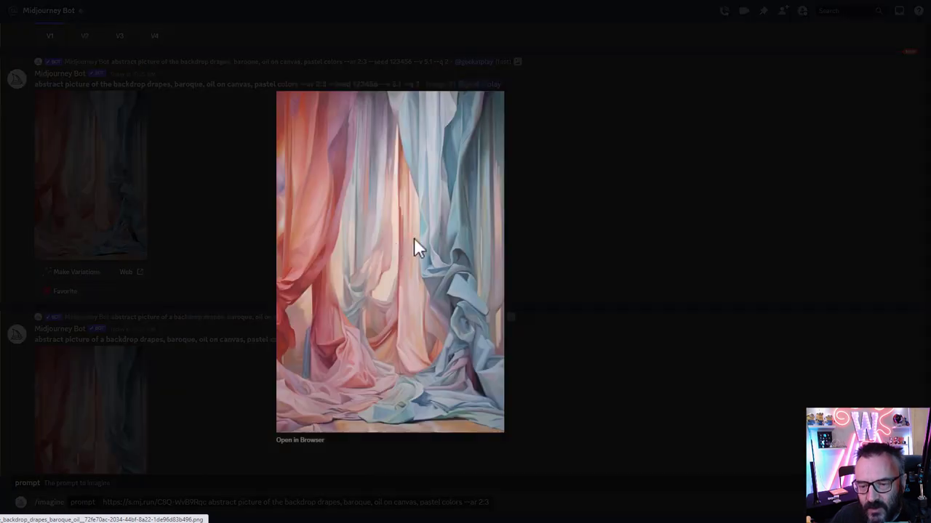
pyautogui.rightClick(369, 254)
pyautogui.click(428, 289)
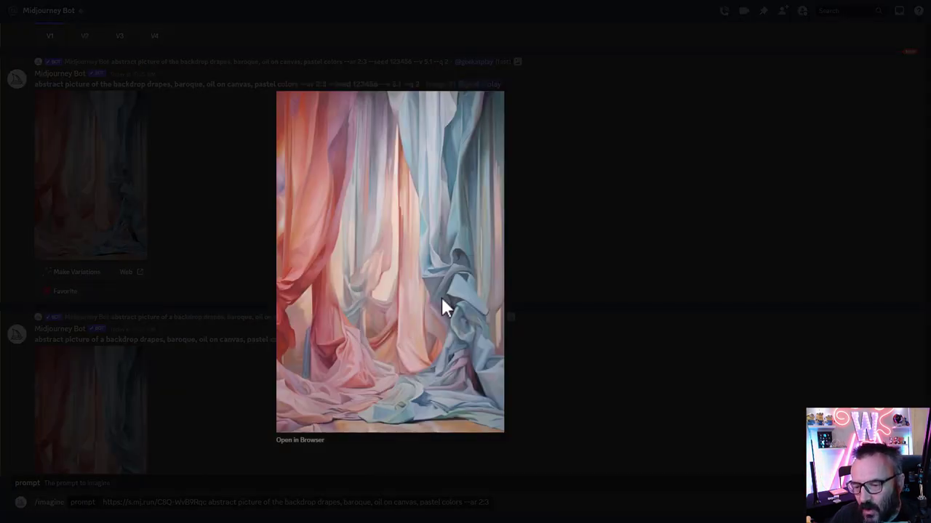
pyautogui.press('Escape')
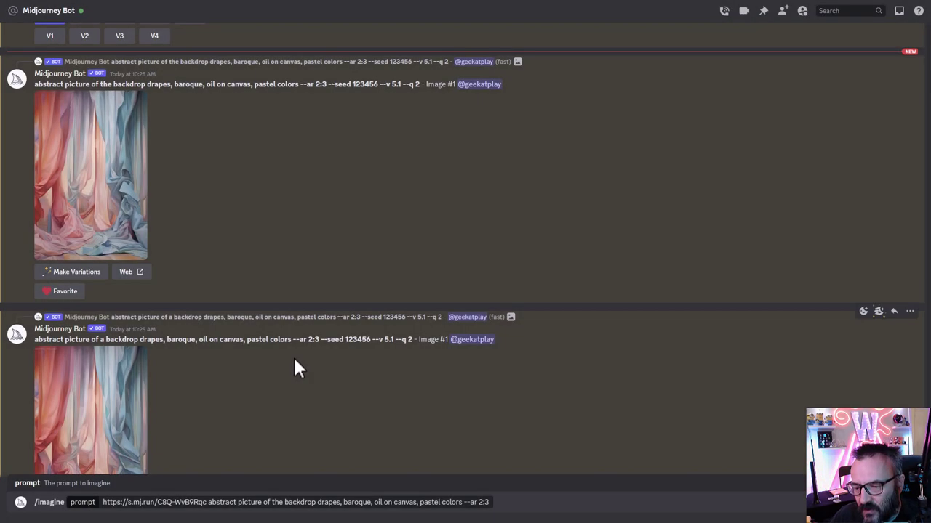
# Step: Insert the drapes image address between the portrait link and the description, generate the image, and check the portrait-only job
pyautogui.click(208, 502)
pyautogui.hotkey('ctrl', 'v')
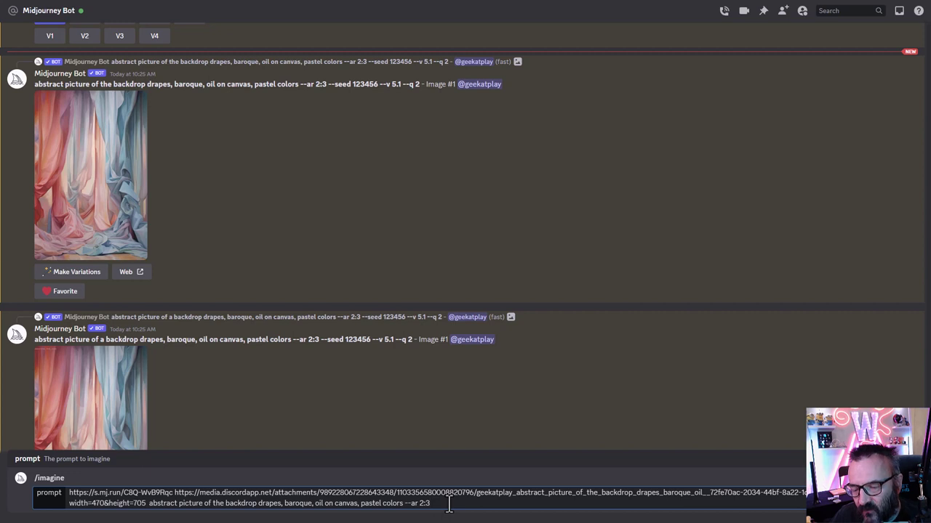
pyautogui.press('Return')
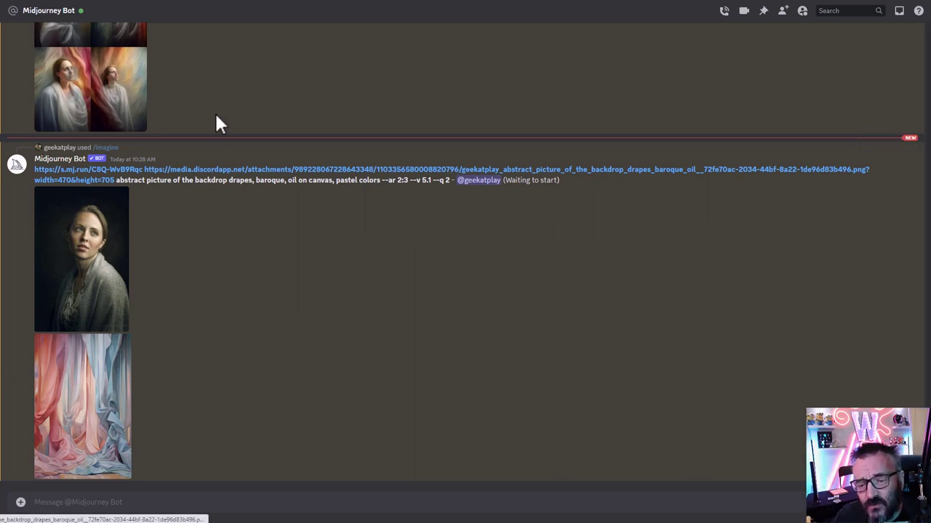
pyautogui.scroll(3, 248, 240)
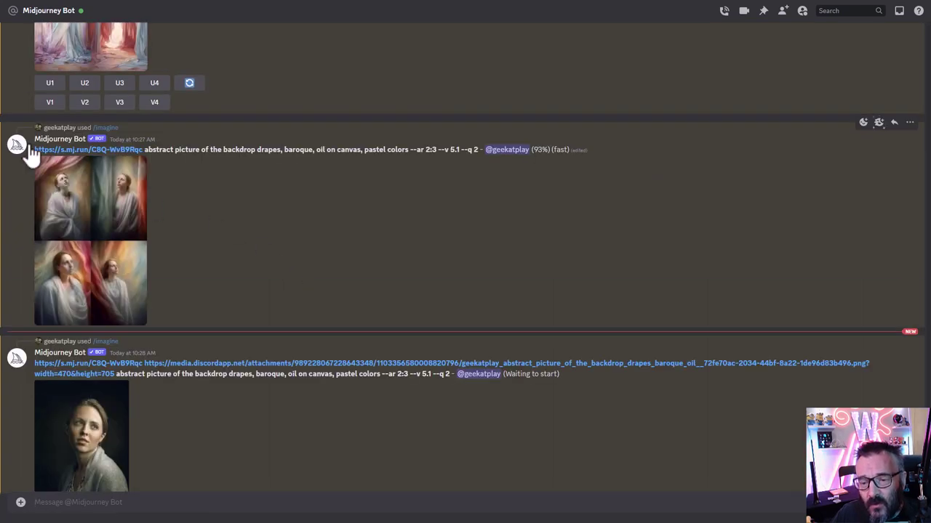
pyautogui.scroll(-3, 65, 245)
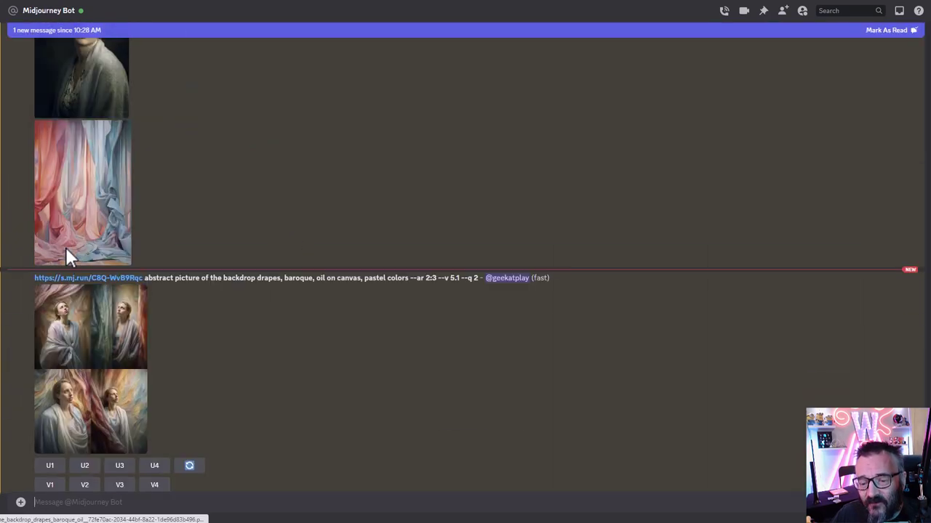
# Step: Copy the finished portrait-and-drapes job's prompt up to --ar 2:3, check its enlarged image grid, and reuse the prompt in a new /imagine command
pyautogui.moveTo(34, 278); pyautogui.dragTo(438, 278)
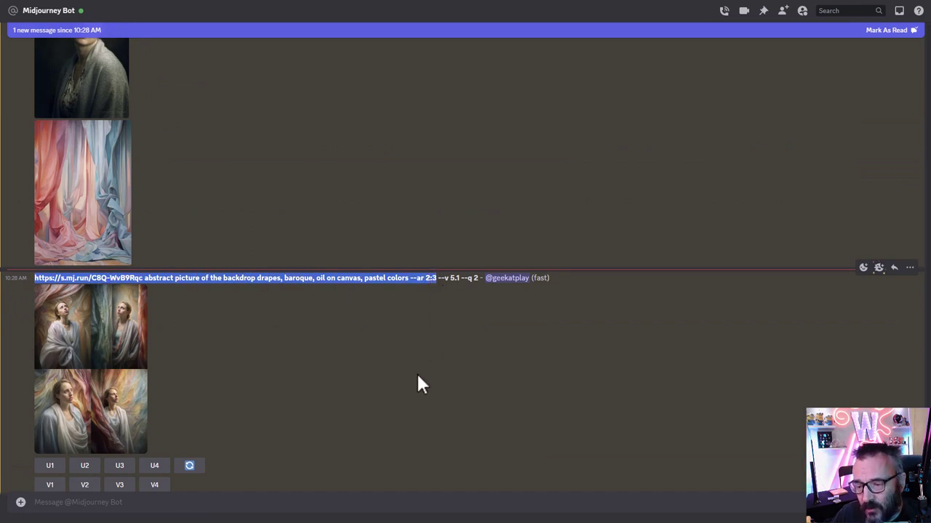
pyautogui.click(114, 368)
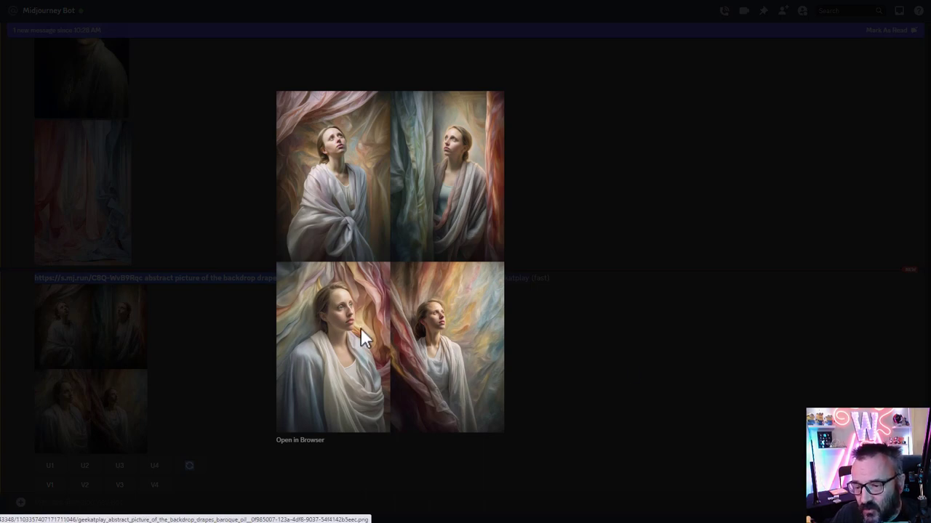
pyautogui.click(644, 314)
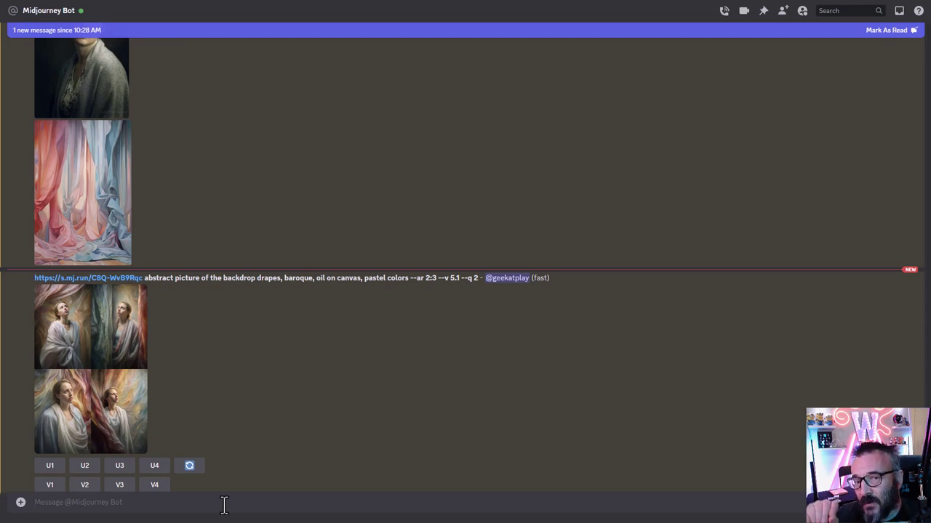
pyautogui.write('/im')
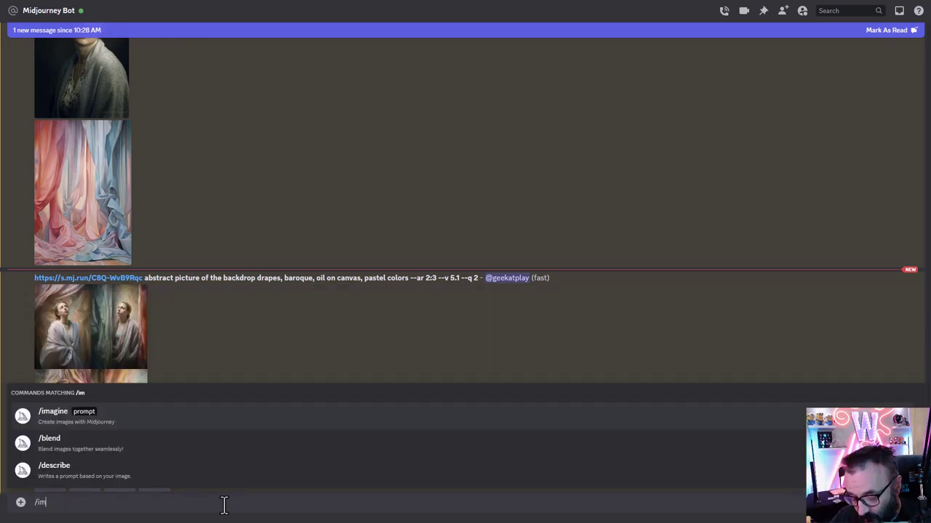
pyautogui.press('Tab')
pyautogui.hotkey('ctrl', 'v')
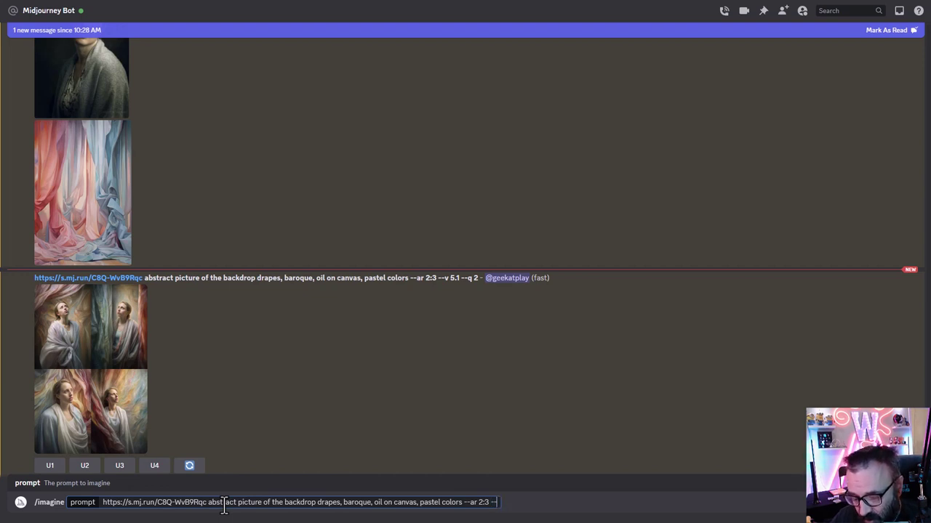
# Step: Append the image weight list --iw {0.5, 1. 1.5, 2} to the prompt and approve generating the batch
pyautogui.write('iw {')
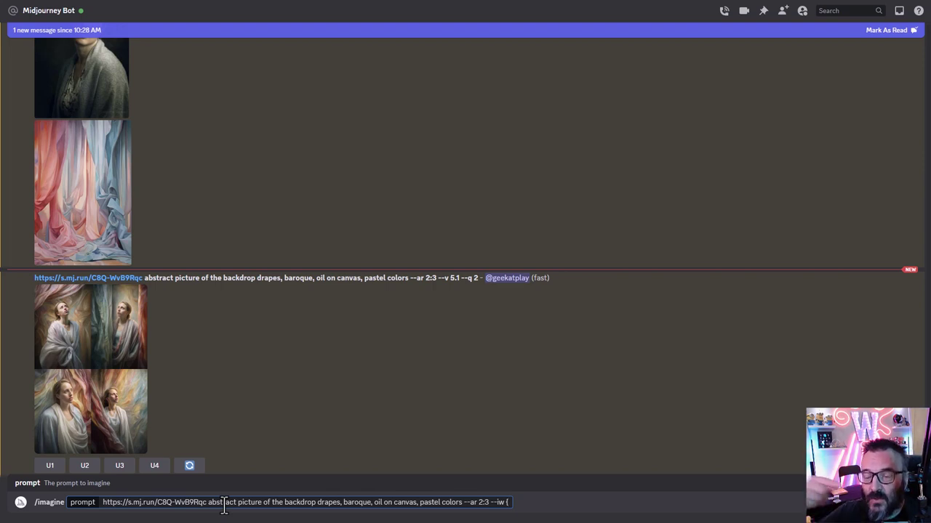
pyautogui.write('5')
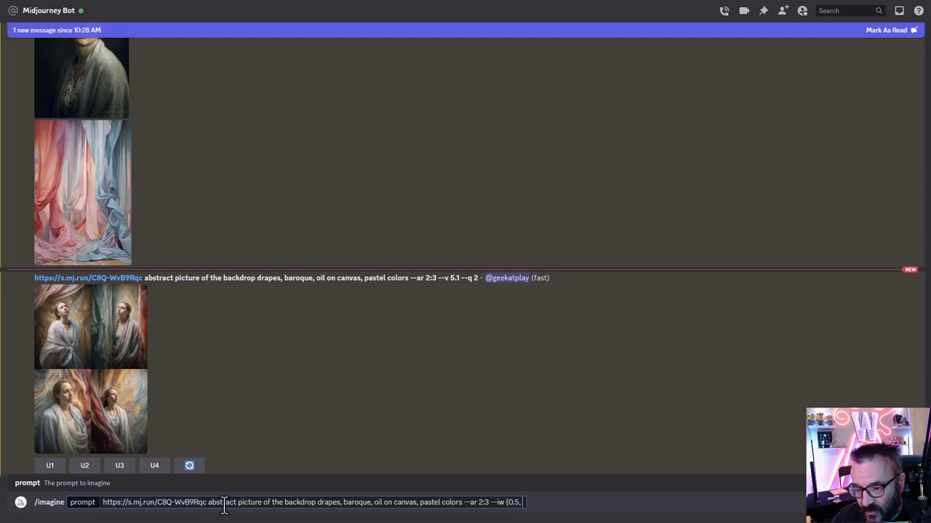
pyautogui.write(', 1.')
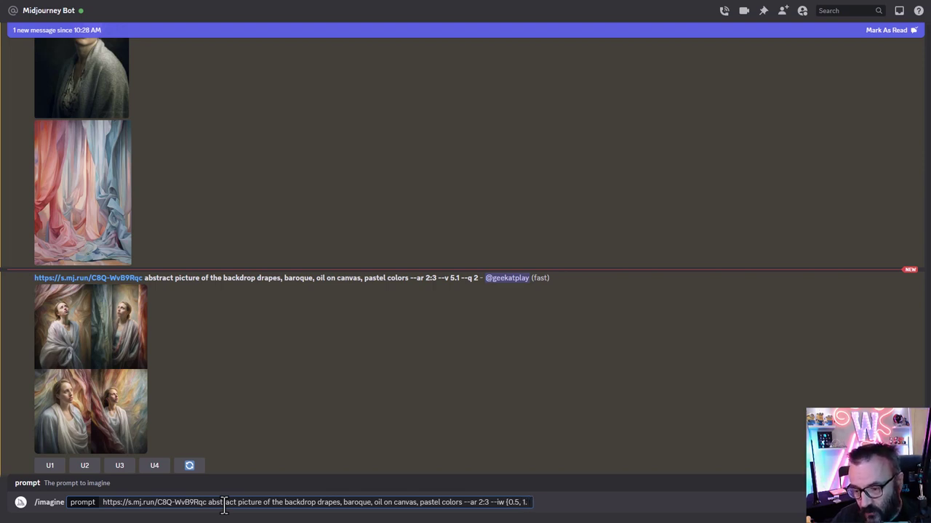
pyautogui.write('1.5, 2')
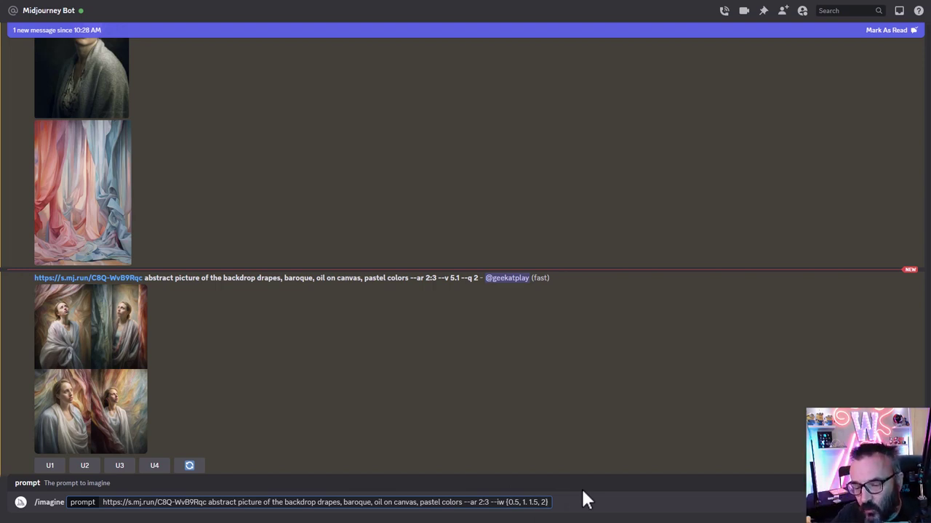
pyautogui.press('Return')
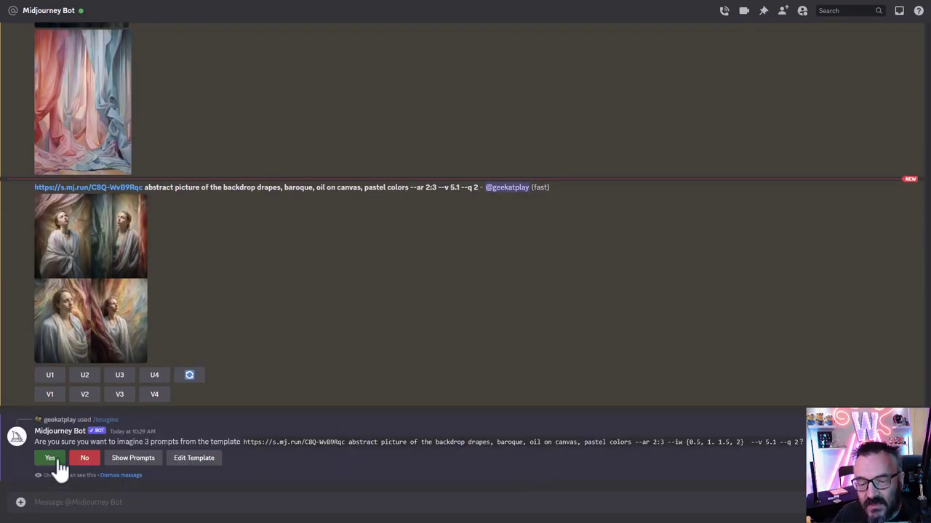
pyautogui.click(57, 464)
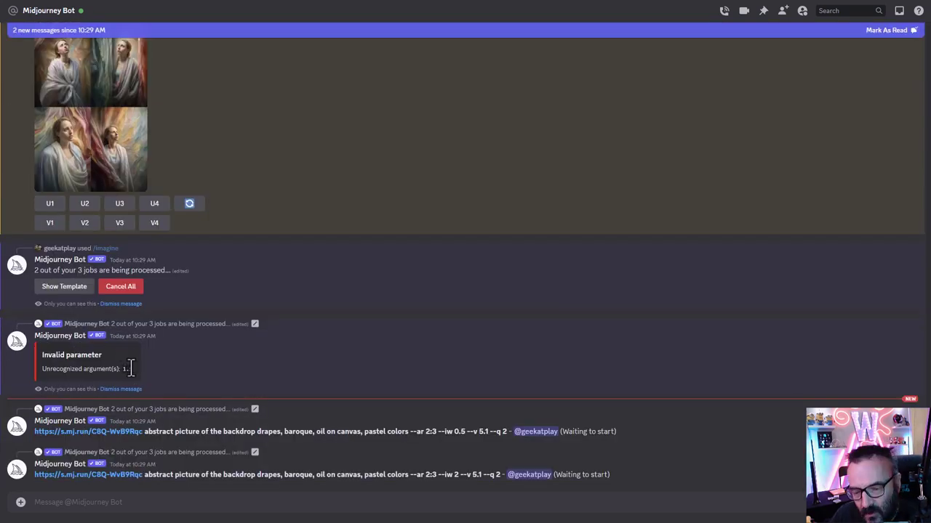
# Step: Check the unrecognized argument, show the batch's template, and copy its prompt from the portrait link through the --iw list
pyautogui.moveTo(135, 372); pyautogui.dragTo(121, 369)
pyautogui.click(177, 364)
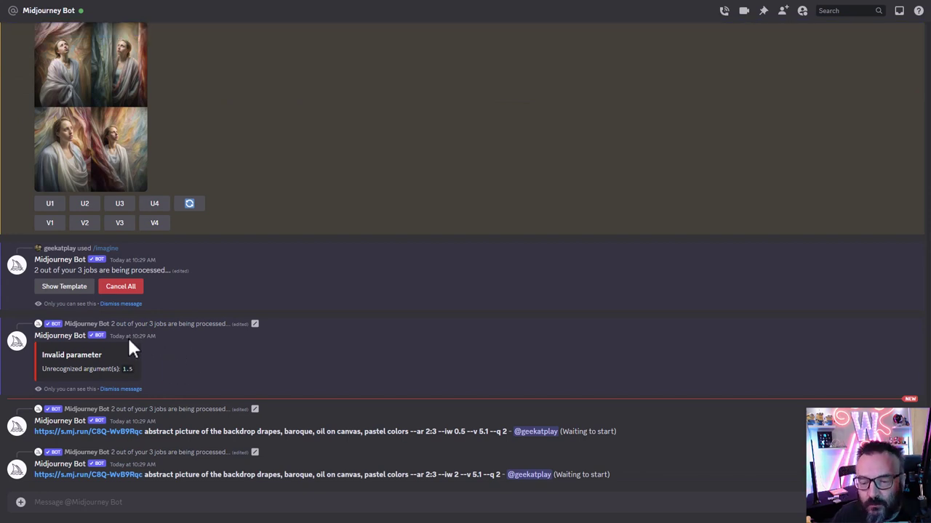
pyautogui.click(56, 291)
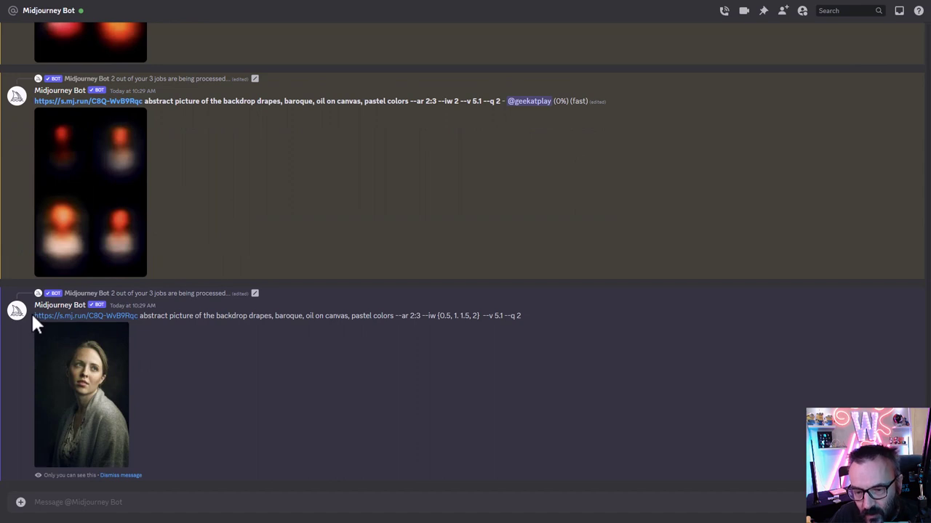
pyautogui.moveTo(32, 314); pyautogui.dragTo(179, 315)
pyautogui.click(399, 309)
pyautogui.moveTo(396, 309); pyautogui.dragTo(479, 326)
pyautogui.hotkey('ctrl', 'c')
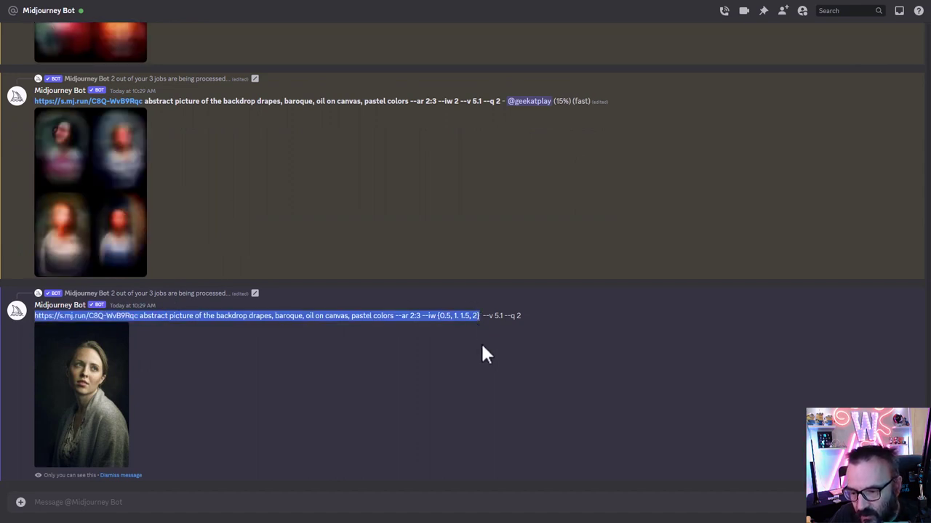
# Step: Reuse the copied prompt in a new /imagine command, correct the weights to --iw {0.5, 1, 1.5, 2}, and approve generating the batch
pyautogui.click(423, 501)
pyautogui.write('/im')
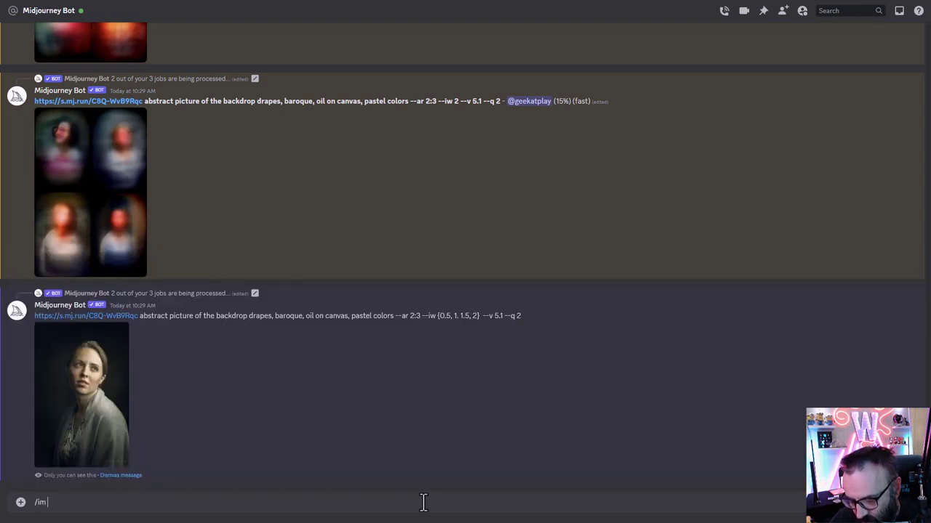
pyautogui.press('Tab')
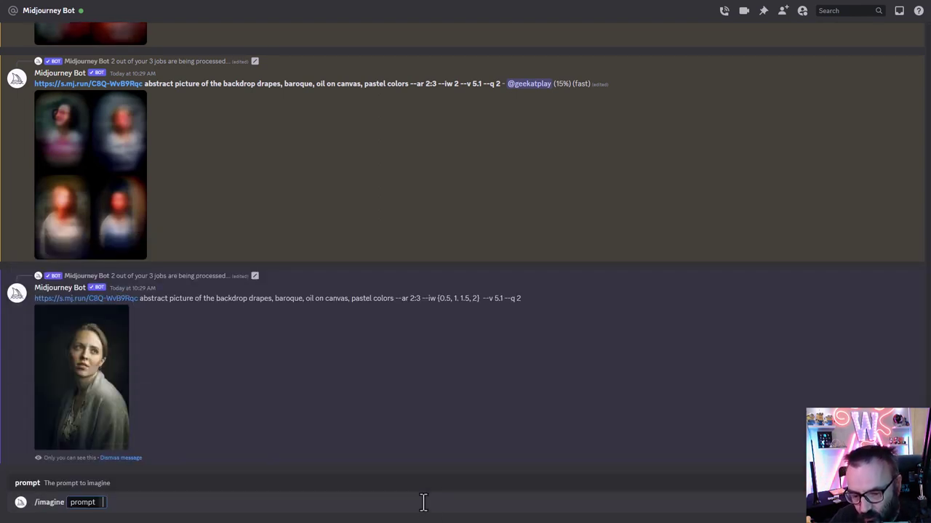
pyautogui.hotkey('ctrl', 'v')
pyautogui.click(526, 503)
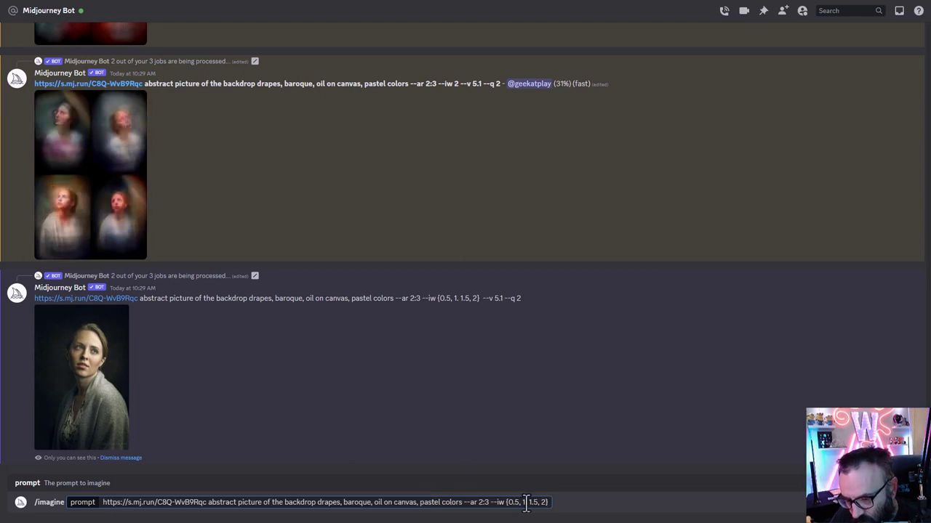
pyautogui.press('BackSpace')
pyautogui.write(',')
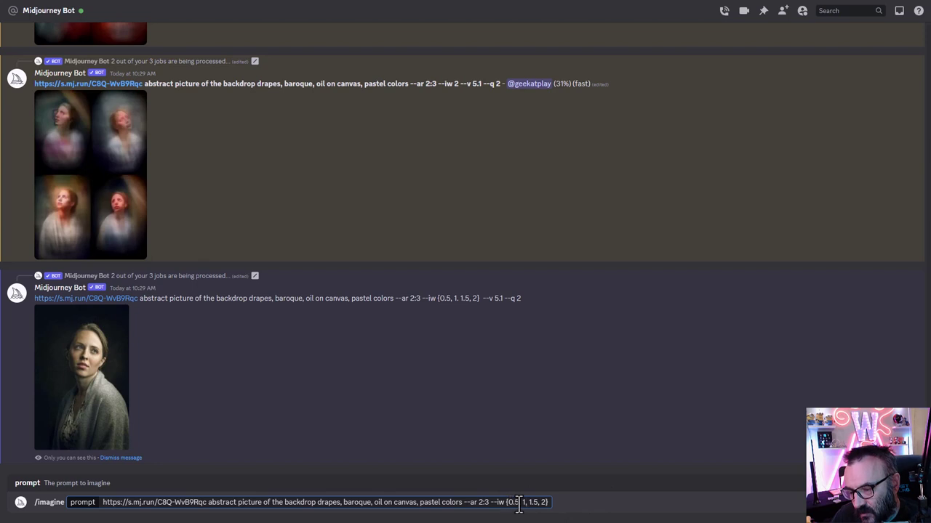
pyautogui.click(546, 502)
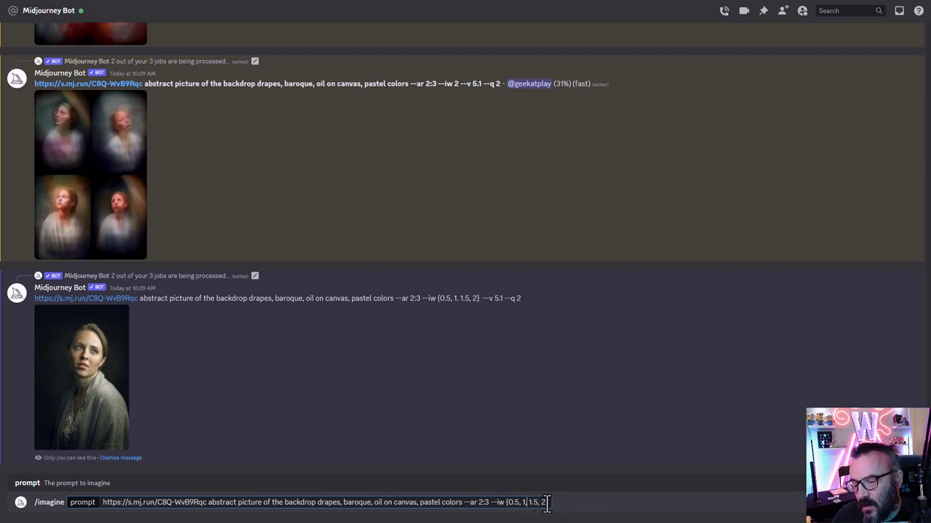
pyautogui.press('Return')
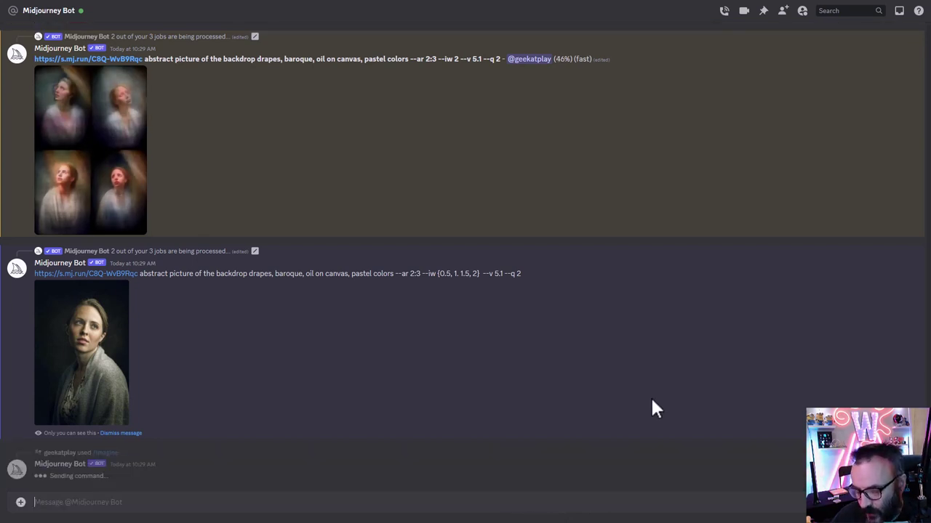
pyautogui.click(51, 459)
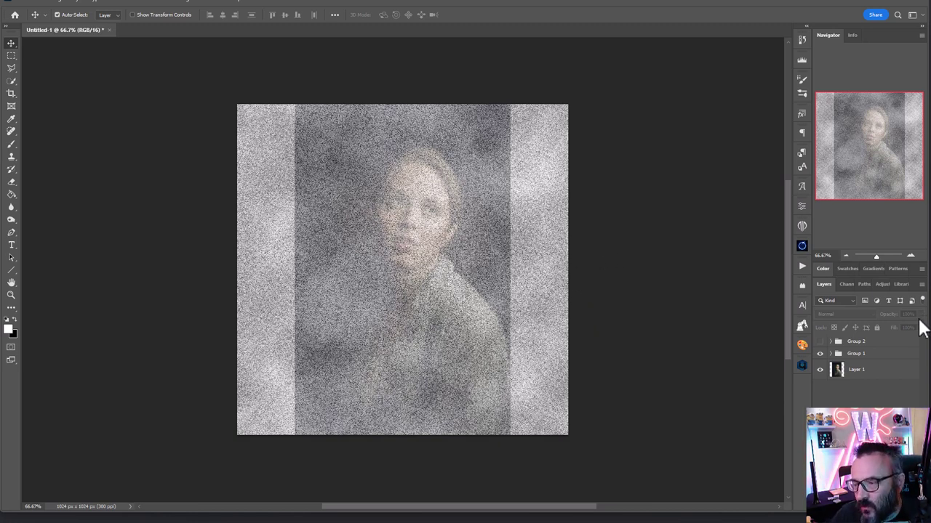
# Step: Switch to Photoshop and set the opacity of the Group 1 noise over the portrait to 24%
pyautogui.click(900, 356)
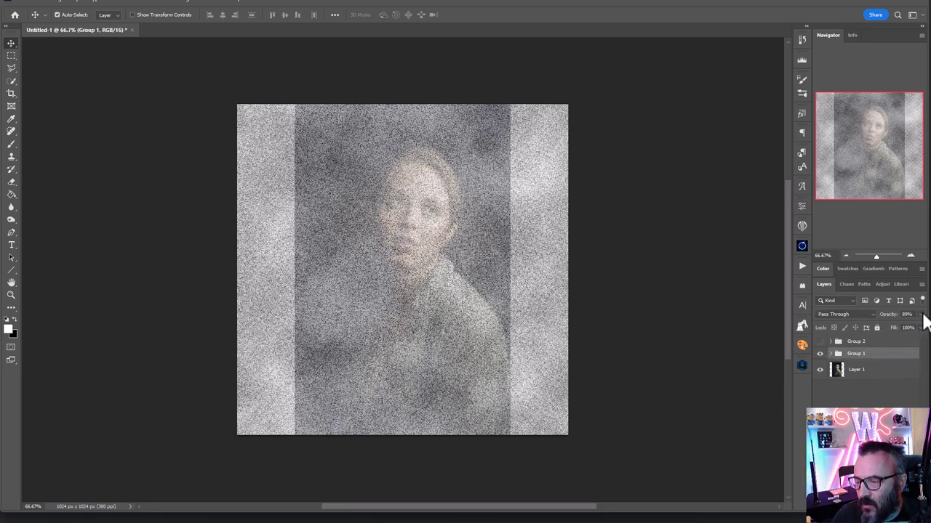
pyautogui.moveTo(921, 315); pyautogui.dragTo(886, 324)
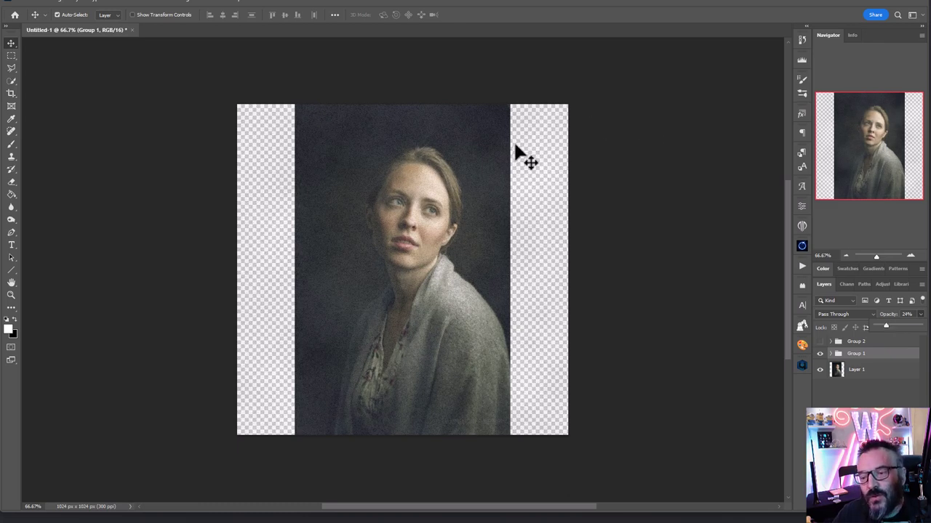
pyautogui.press('Return')
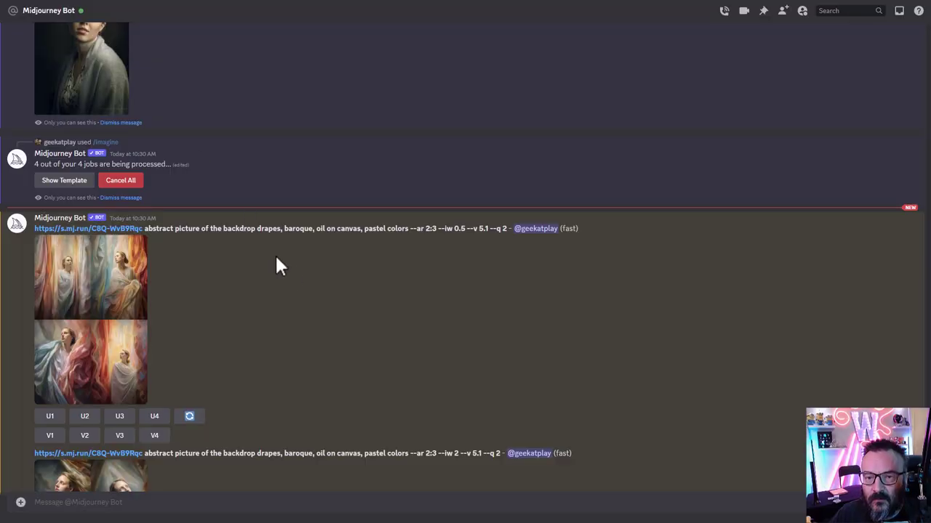
# Step: Return to the Midjourney results in Discord and examine the first --iw 0.5 grid and the --iw 1 grid enlarged
pyautogui.scroll(-2, 274, 254)
pyautogui.click(83, 218)
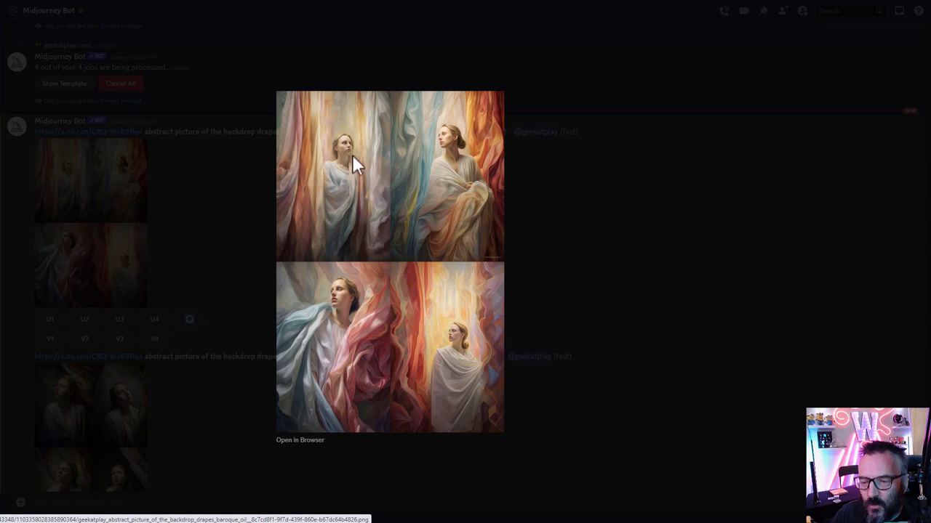
pyautogui.click(578, 276)
pyautogui.scroll(-3, 233, 280)
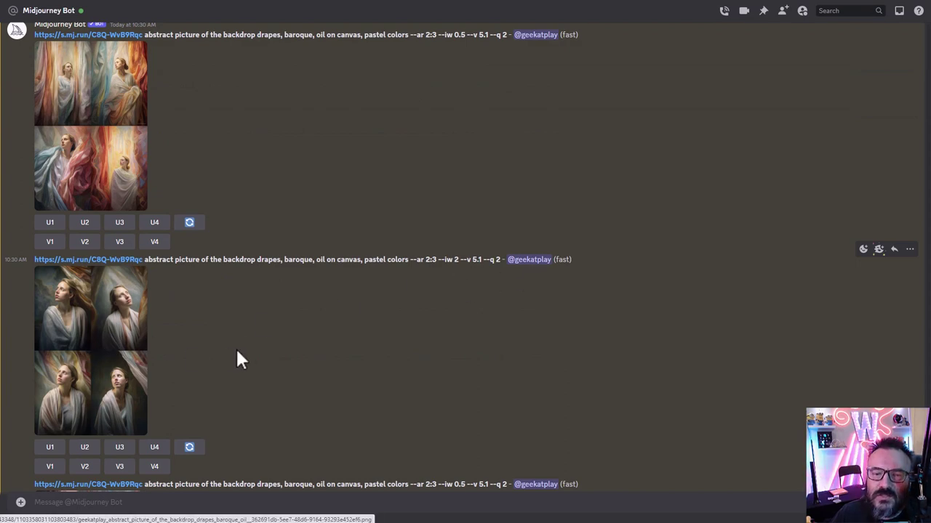
pyautogui.scroll(-3, 235, 356)
pyautogui.scroll(-1, 236, 297)
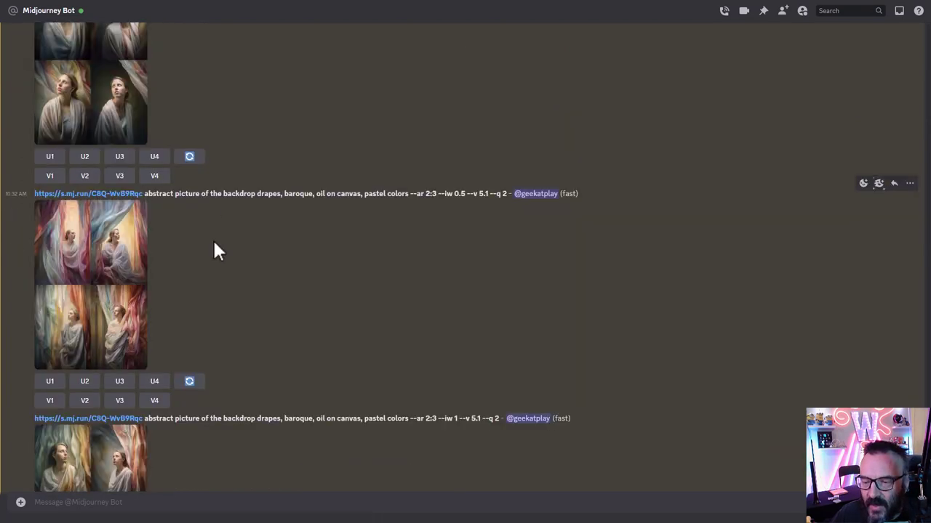
pyautogui.scroll(-2, 210, 247)
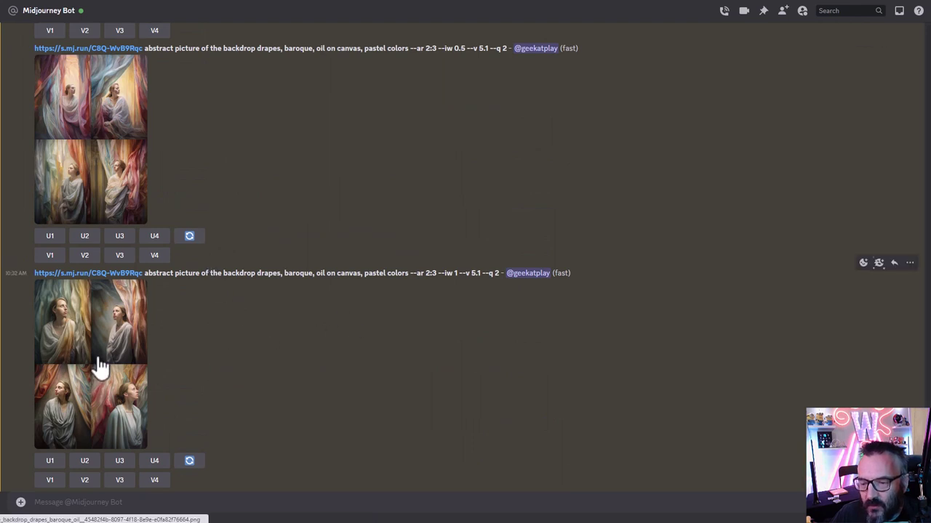
pyautogui.click(117, 380)
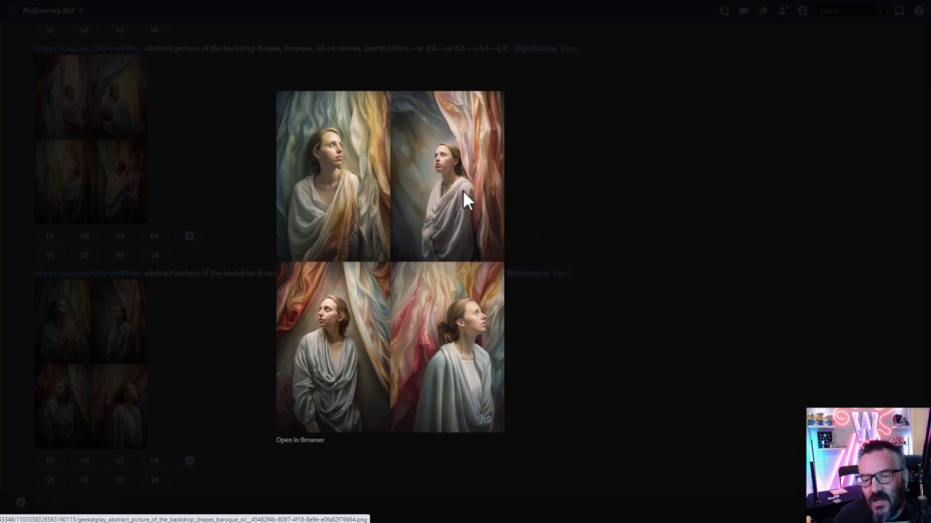
pyautogui.press('Escape')
# Step: Compare the first batch's enlarged --iw 0.5 and --iw 2 grids for the portrait's influence on the result
pyautogui.scroll(3, 189, 244)
pyautogui.scroll(-3, 148, 190)
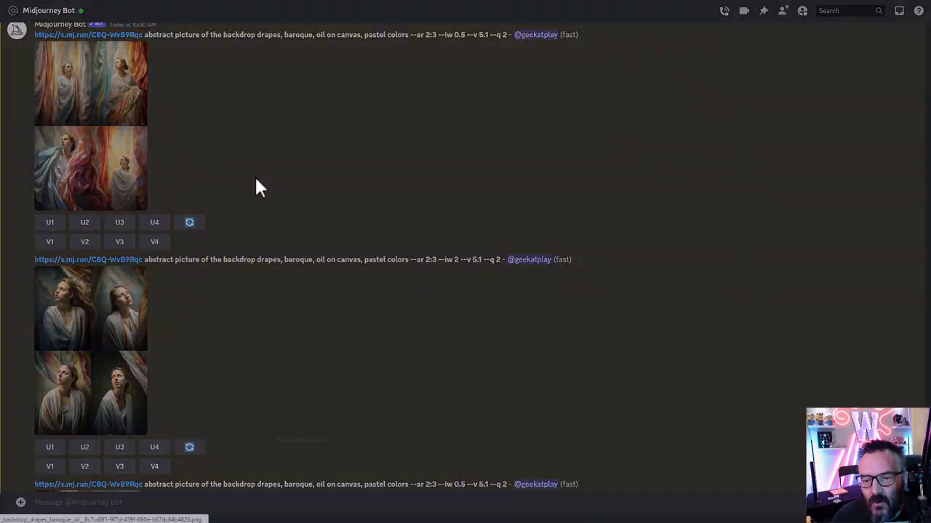
pyautogui.click(134, 178)
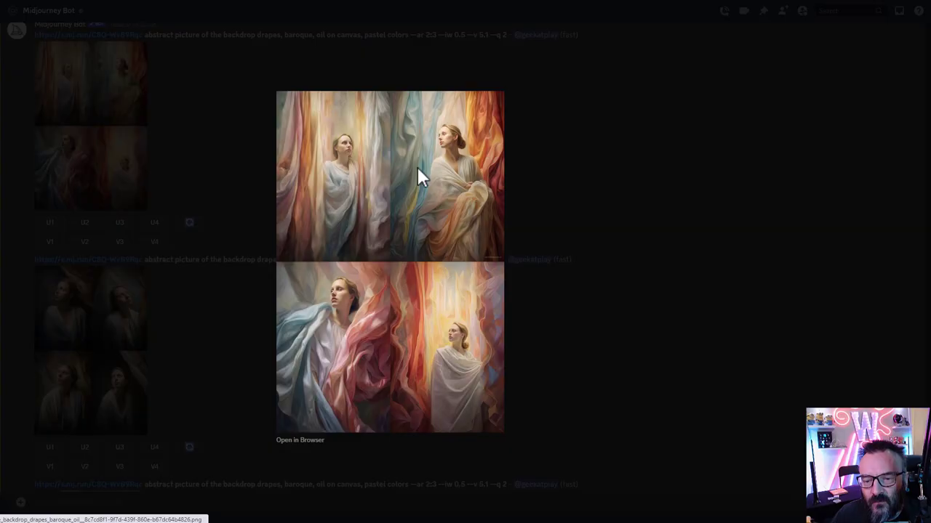
pyautogui.click(638, 279)
pyautogui.click(116, 349)
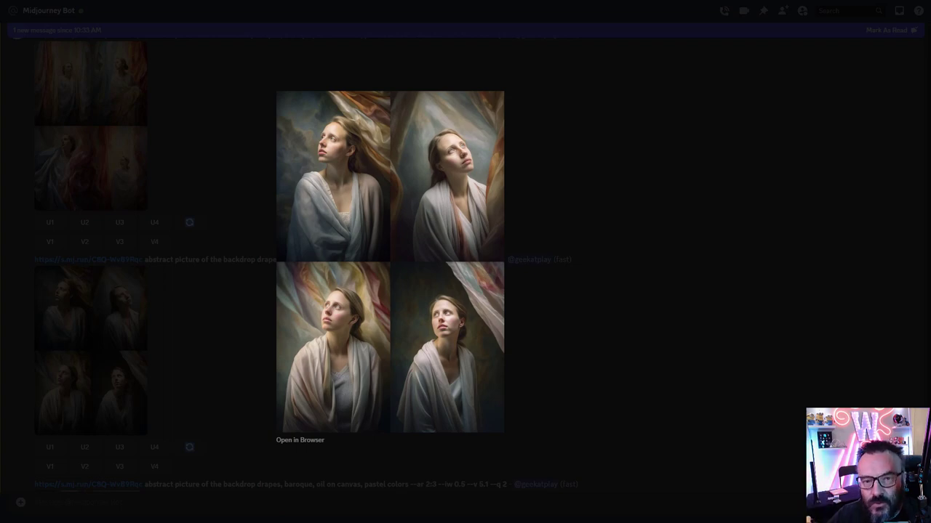
pyautogui.press('Escape')
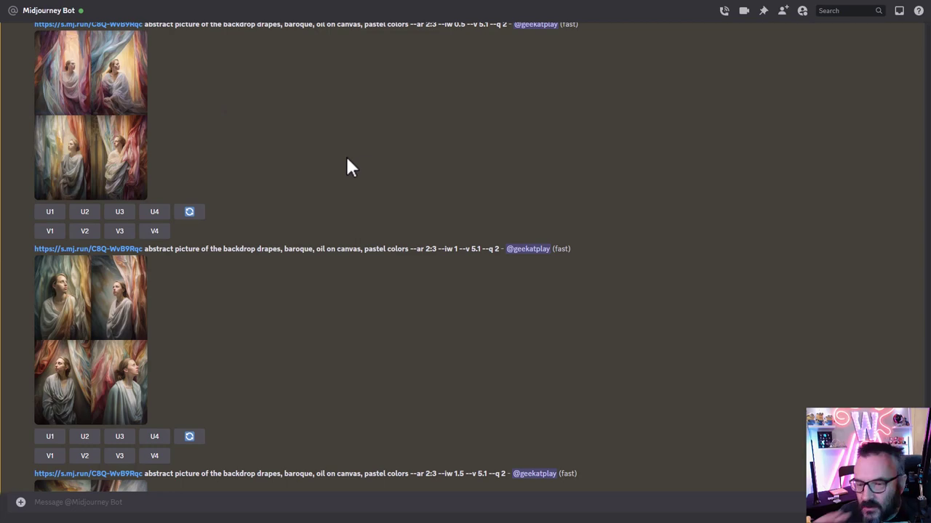
# Step: Compare the second batch's enlarged --iw 0.5 and --iw 1 grids
pyautogui.scroll(1, 343, 156)
pyautogui.click(129, 181)
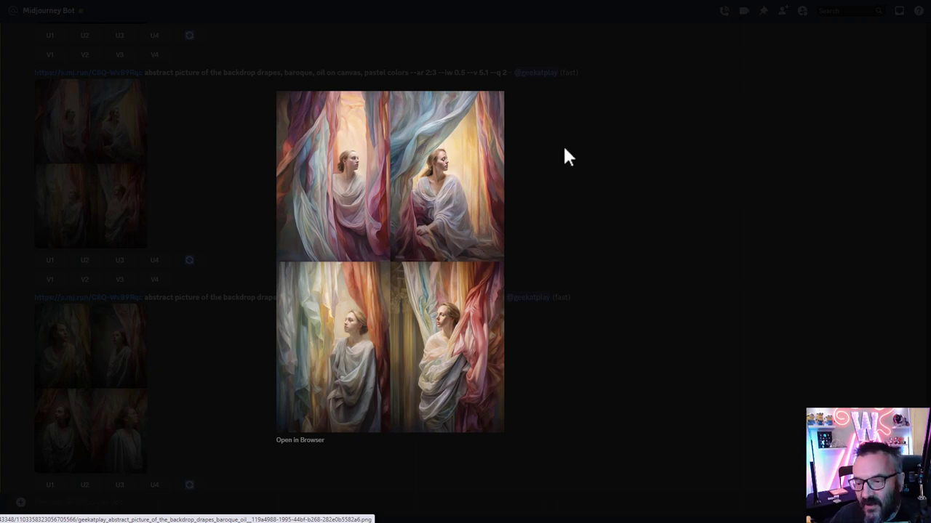
pyautogui.click(575, 214)
pyautogui.click(162, 380)
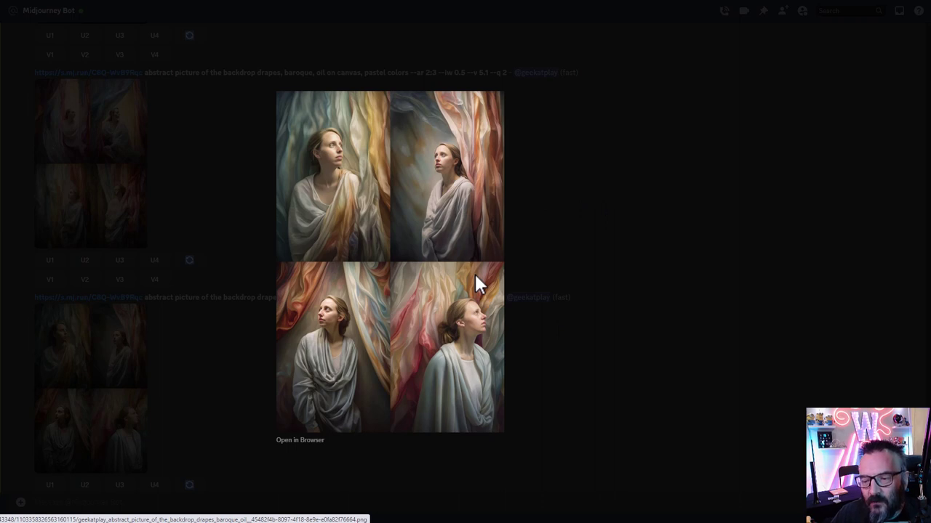
# Step: Compare the second batch's enlarged --iw 1.5 and --iw 2 grids for the portrait's influence on the result
pyautogui.click(592, 208)
pyautogui.scroll(-5, 356, 276)
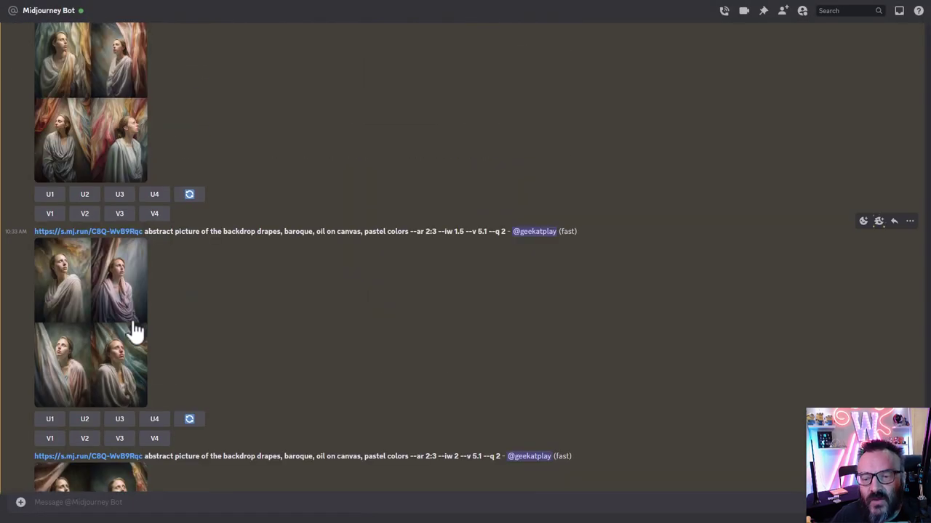
pyautogui.click(135, 330)
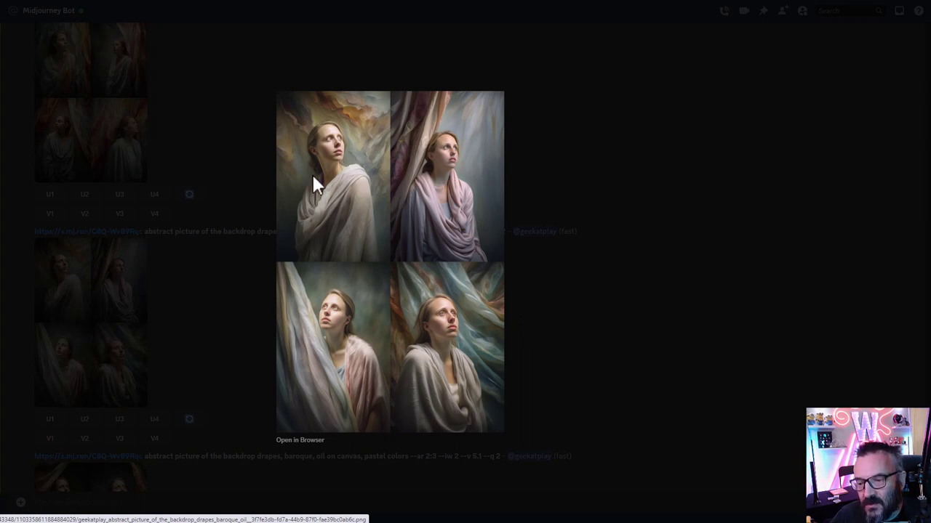
pyautogui.click(572, 299)
pyautogui.scroll(-3, 182, 254)
pyautogui.click(104, 332)
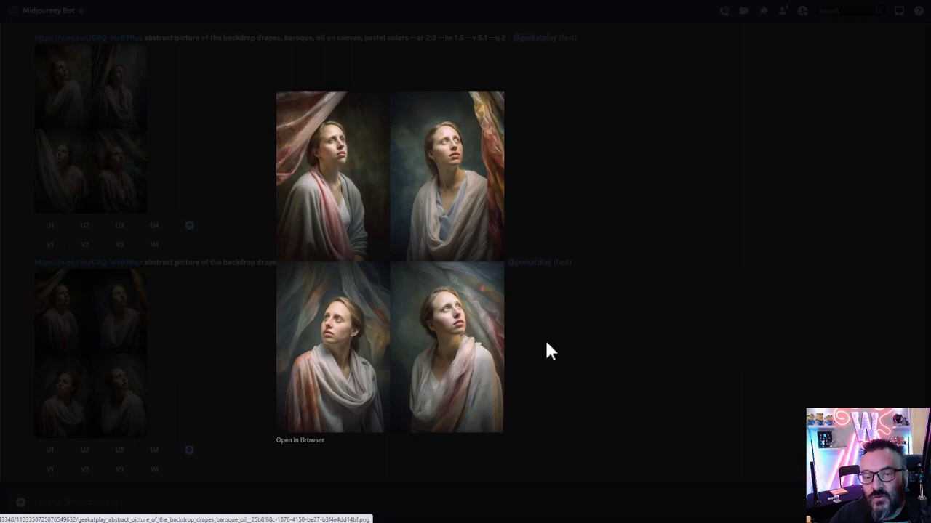
pyautogui.click(576, 321)
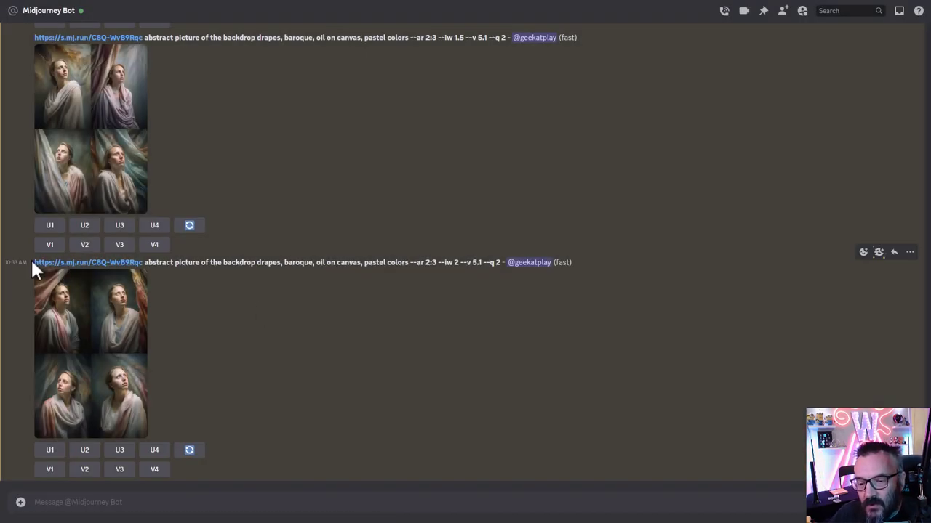
pyautogui.moveTo(32, 264); pyautogui.dragTo(144, 262)
pyautogui.hotkey('ctrl', 'c')
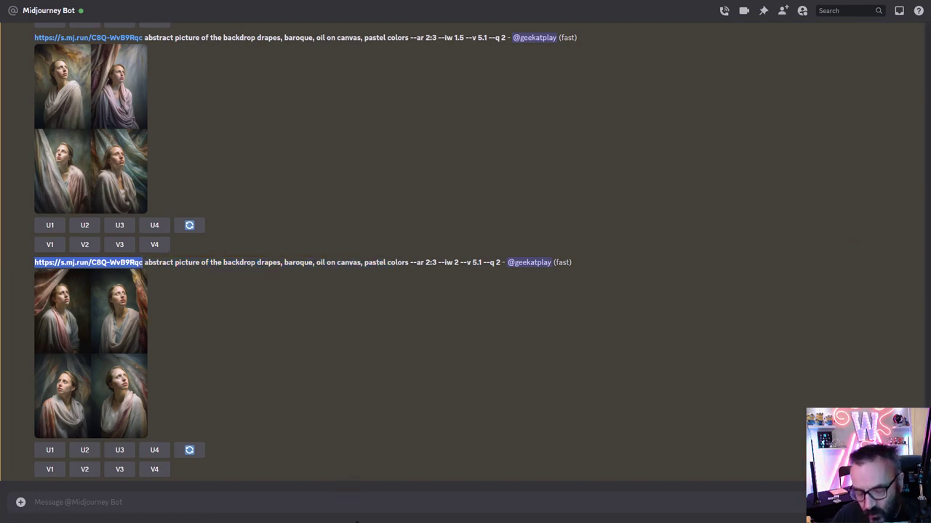
pyautogui.click(364, 501)
pyautogui.write('/im')
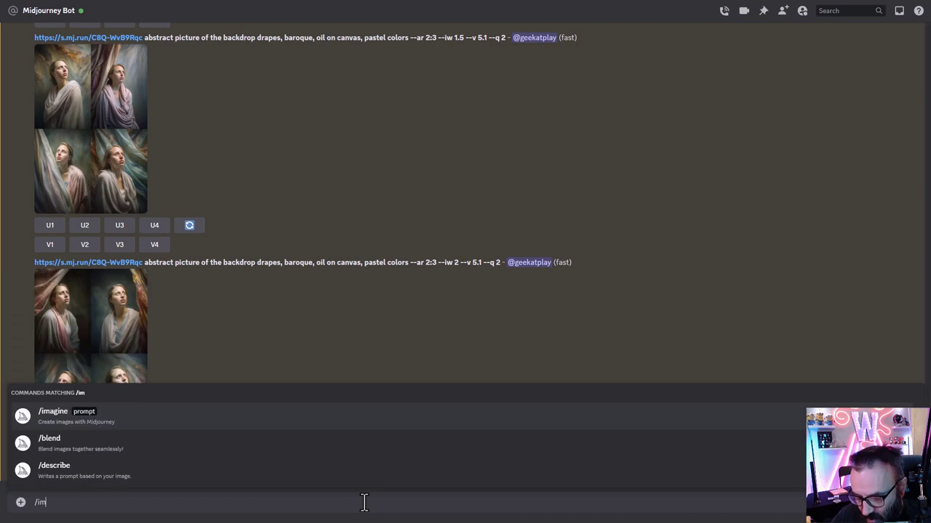
pyautogui.press('Tab')
pyautogui.hotkey('ctrl', 'v')
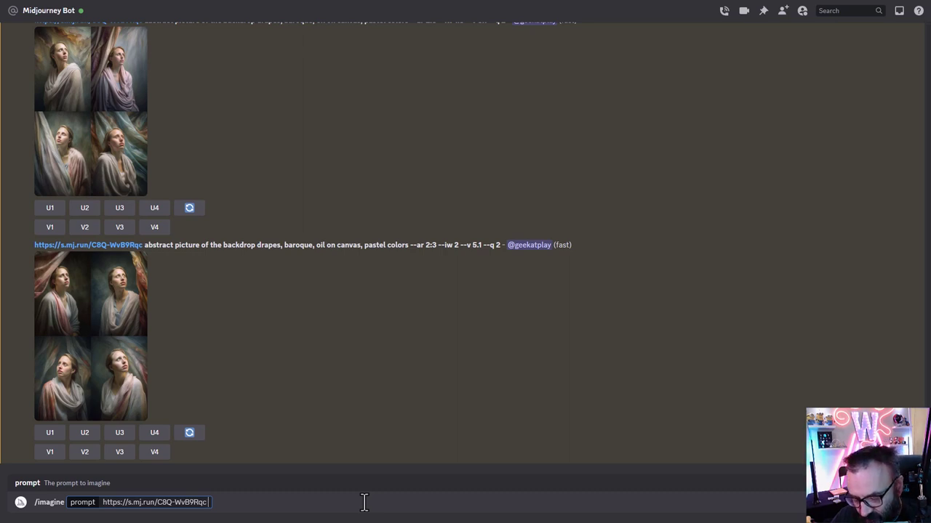
# Step: Add the description "cyberpunk room, neon lights, led screens, wires. dark theme" after the portrait link in the prompt
pyautogui.write('cyber')
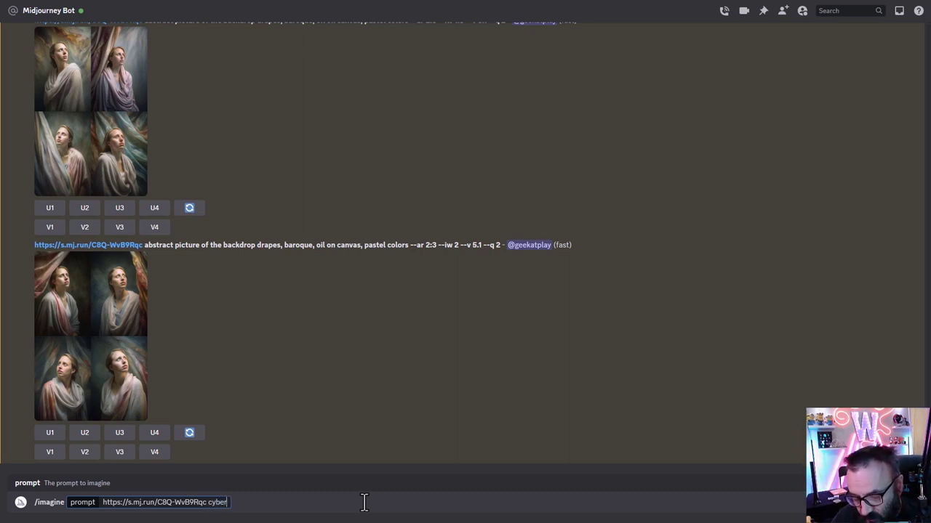
pyautogui.write('punk room')
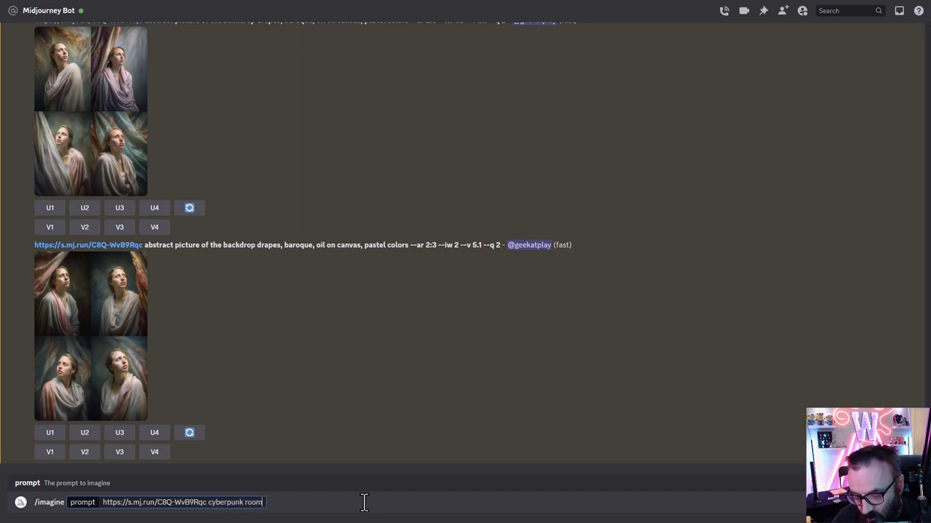
pyautogui.write(',')
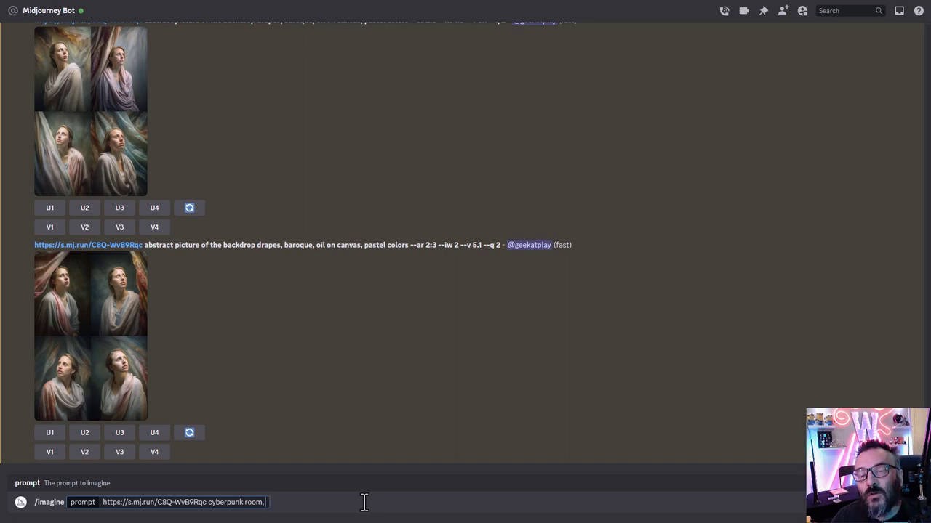
pyautogui.write(' neon lights, ')
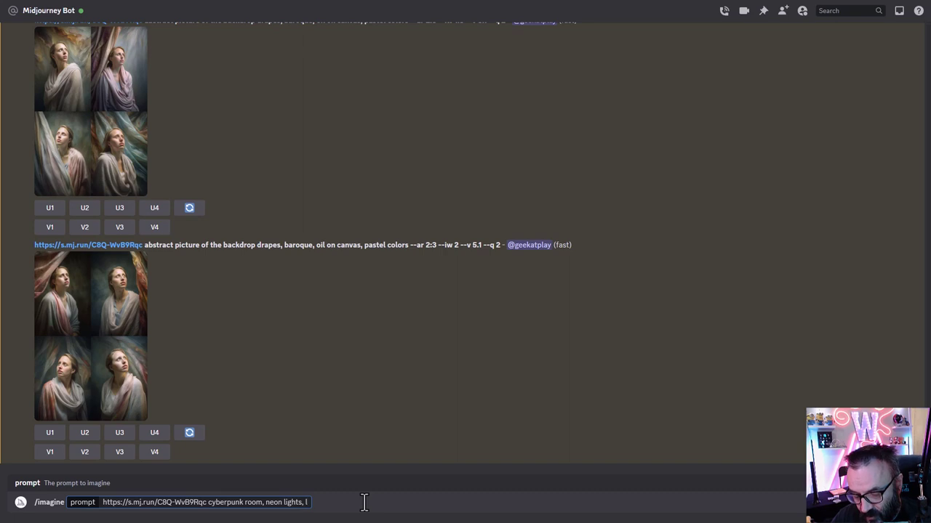
pyautogui.write('led scre')
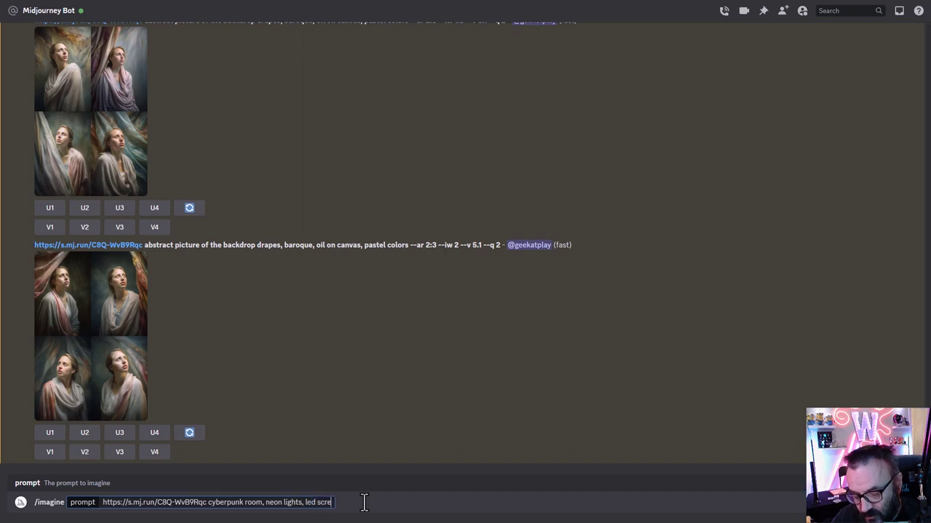
pyautogui.write('ens, wires')
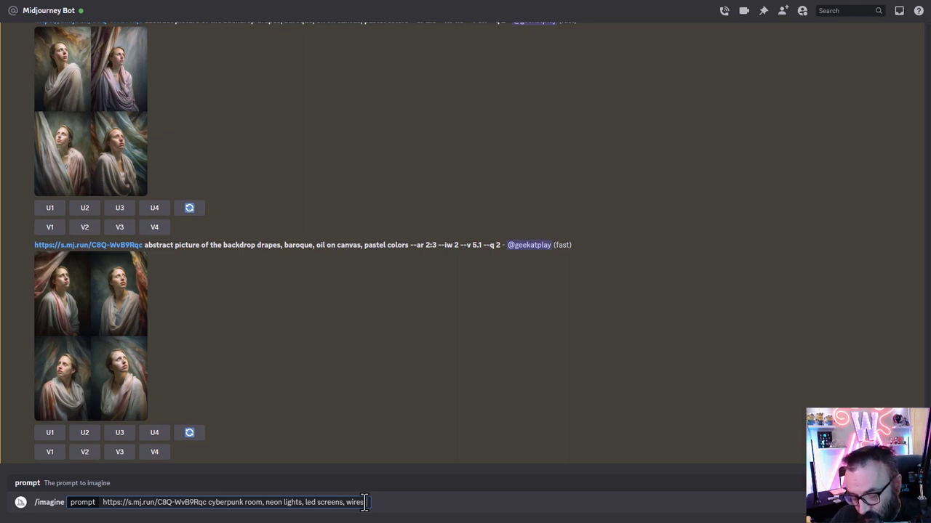
pyautogui.write(', dark')
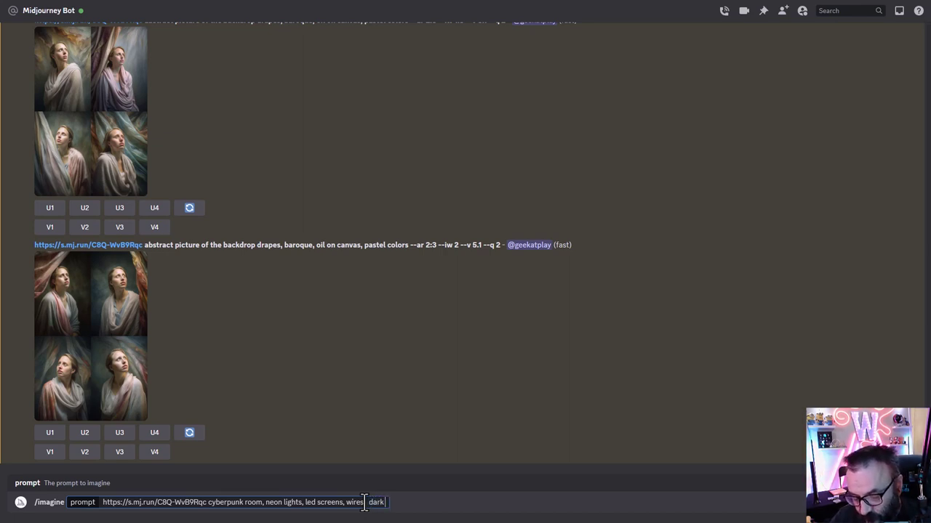
pyautogui.write(' theme')
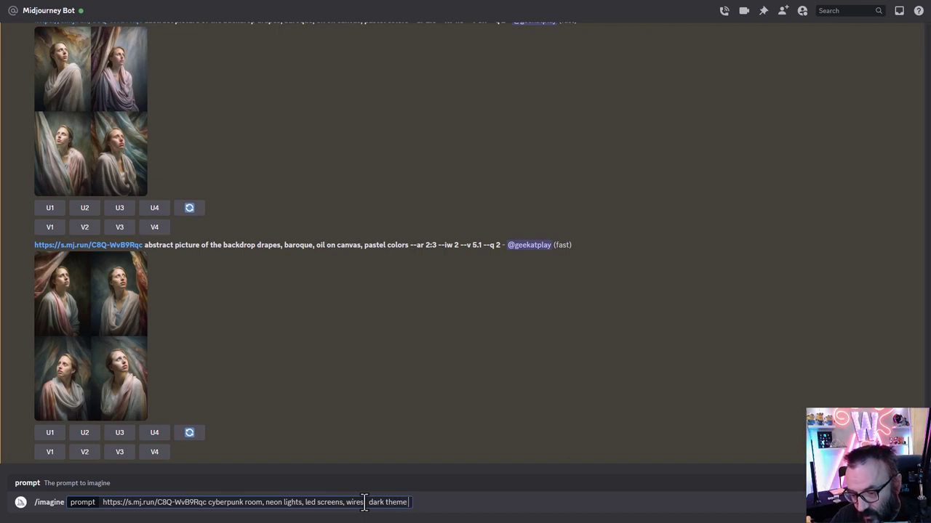
# Step: Add the parameters --ar 2:3 --seed 1234567 to the cyberpunk prompt and submit it
pyautogui.write(' --ar')
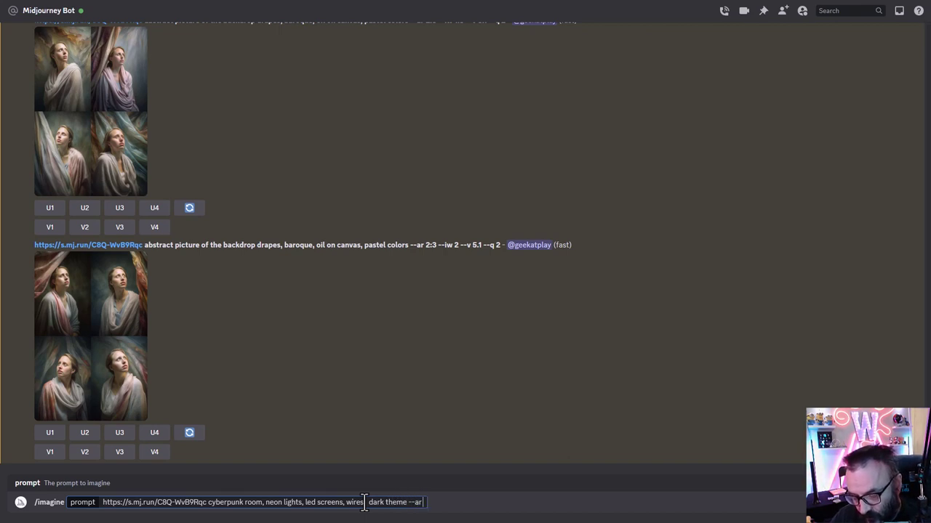
pyautogui.write(' 2:3')
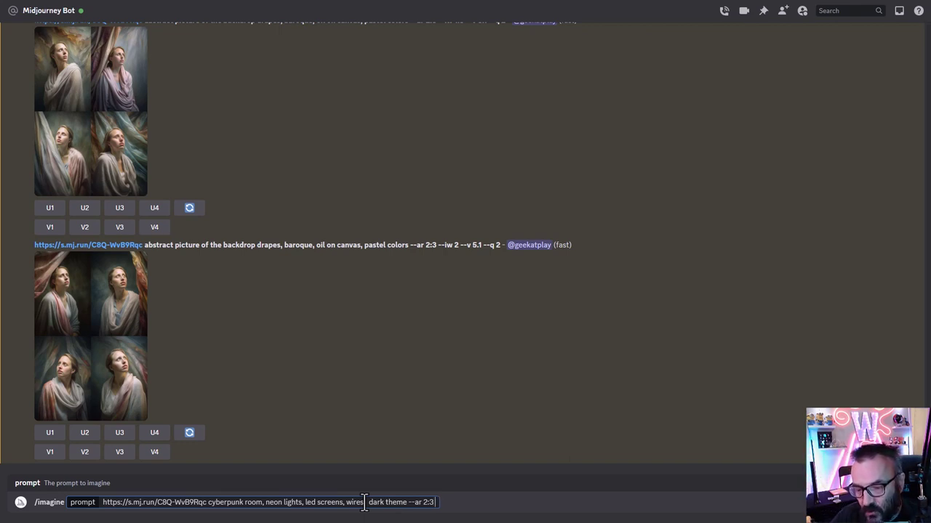
pyautogui.write(' --')
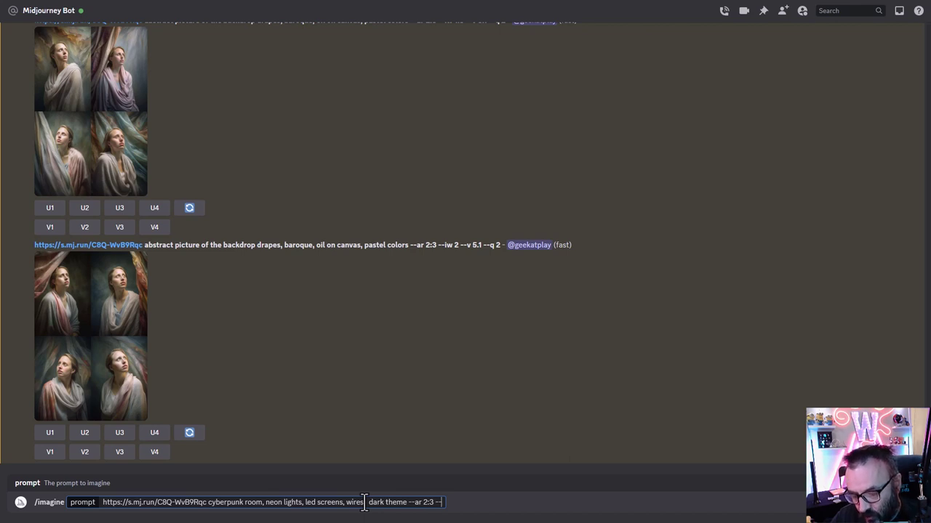
pyautogui.write('seed')
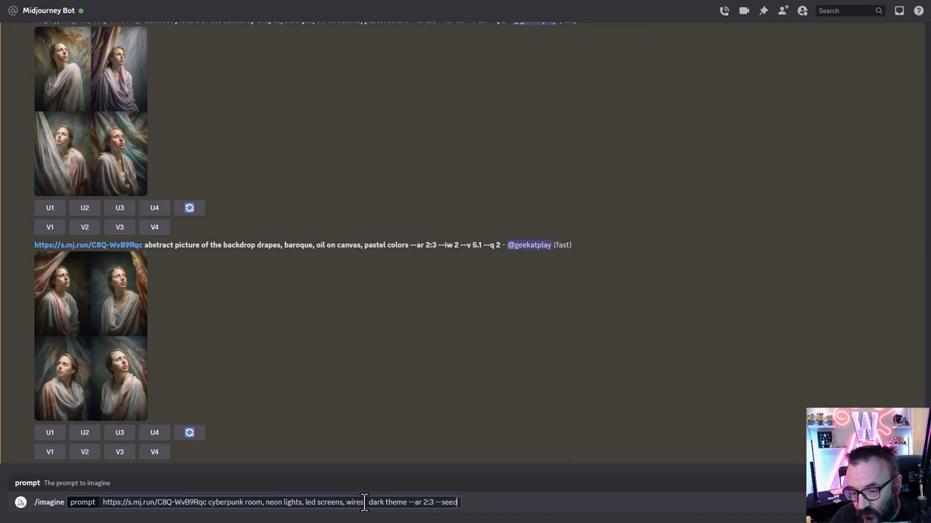
pyautogui.write(' 1234')
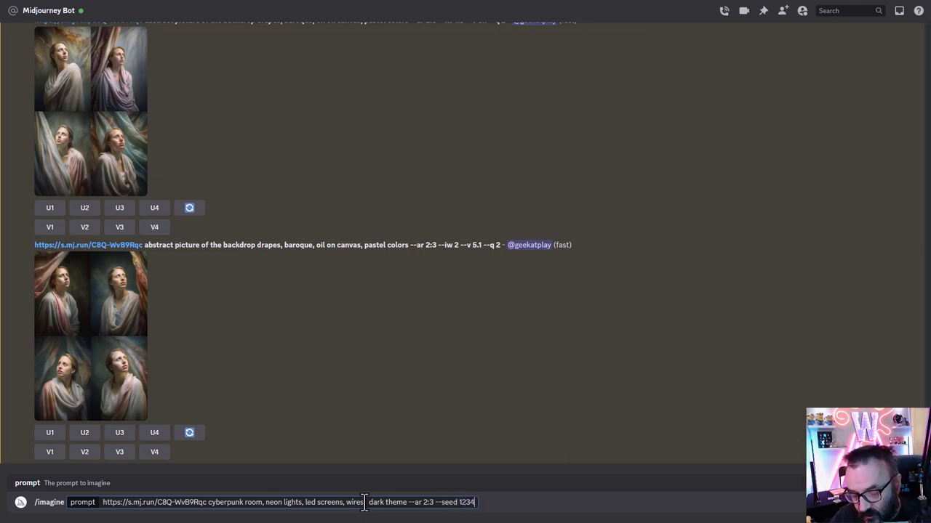
pyautogui.write('567')
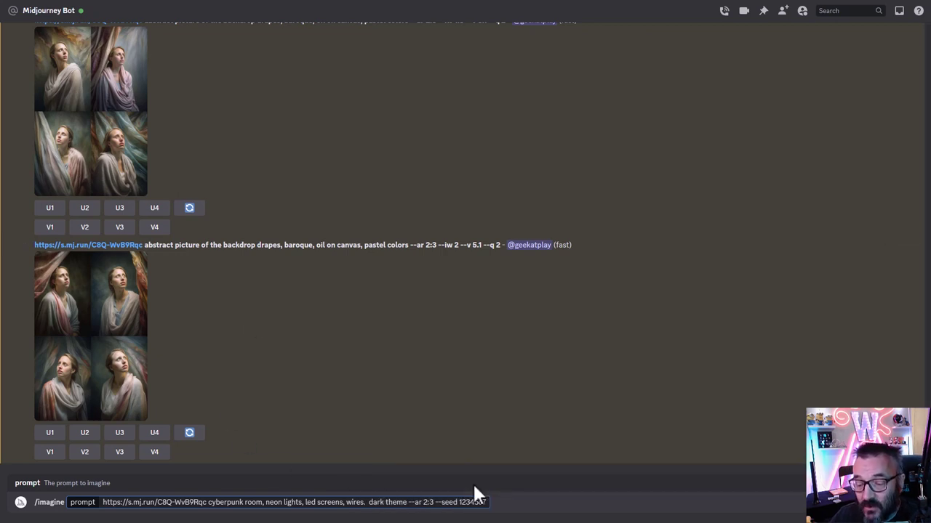
pyautogui.press('Return')
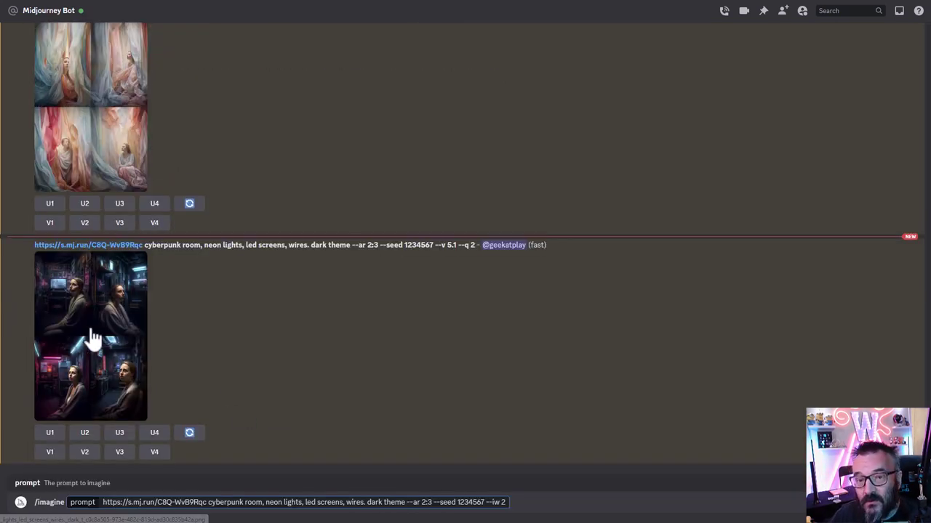
# Step: Examine the cyberpunk grid enlarged, and submit the same prompt with --iw 2 added to compare its enlarged grid
pyautogui.click(108, 321)
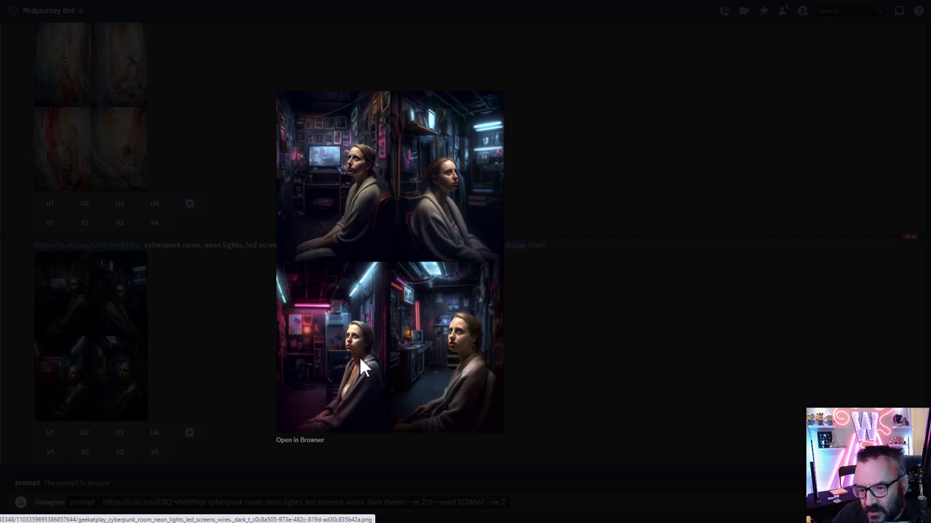
pyautogui.click(557, 373)
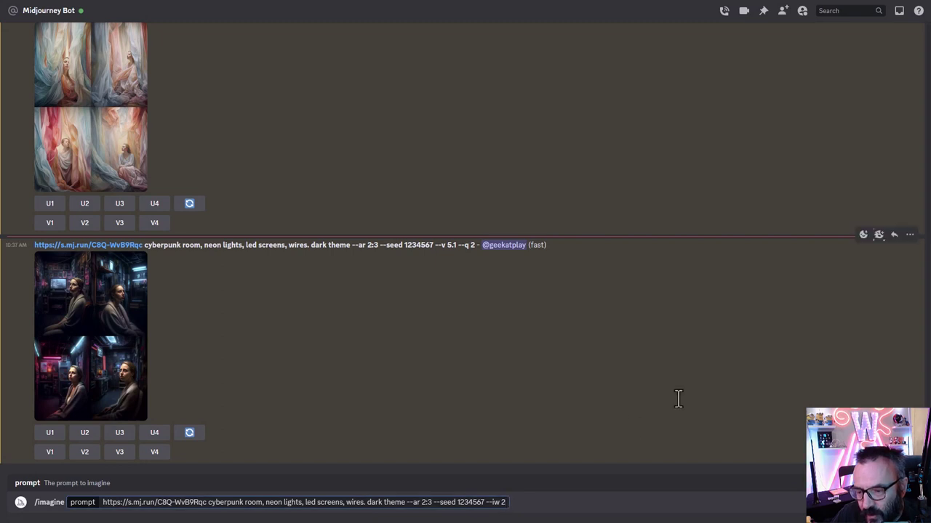
pyautogui.press('Return')
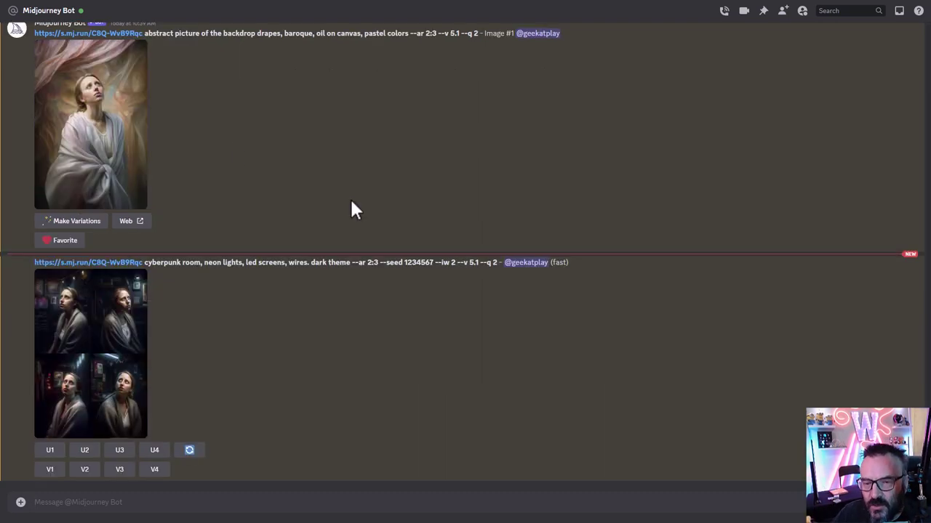
pyautogui.click(121, 351)
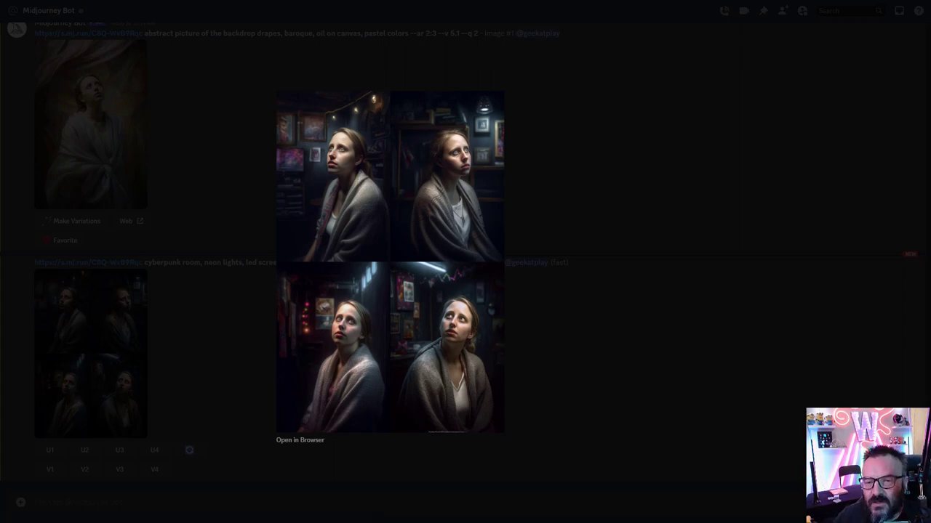
pyautogui.click(553, 213)
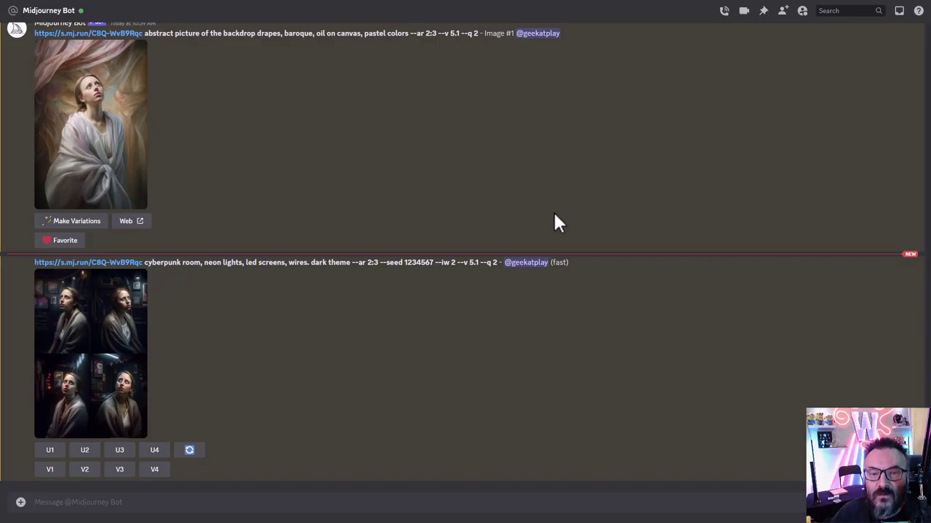